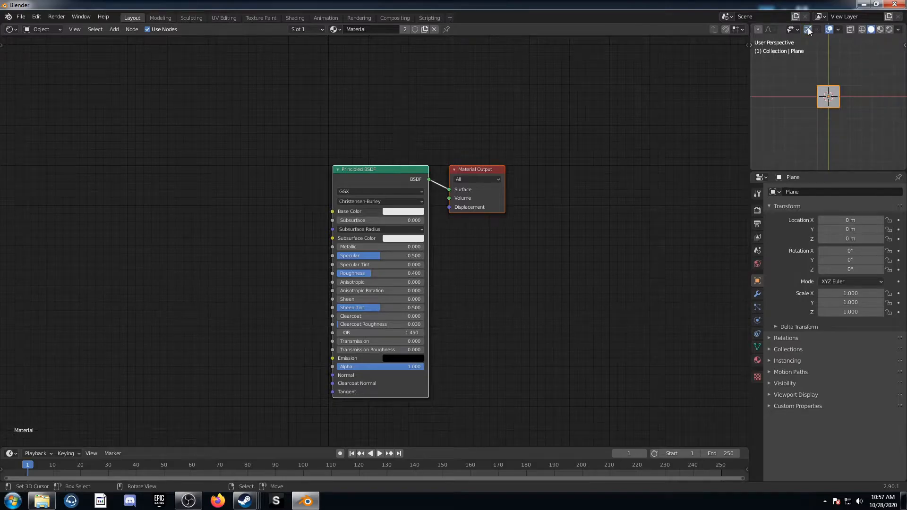
- Show the plane close up in the 3D viewport with Rendered shading
scroll(833, 119, "up", 5)
scroll(832, 123, "up", 2)
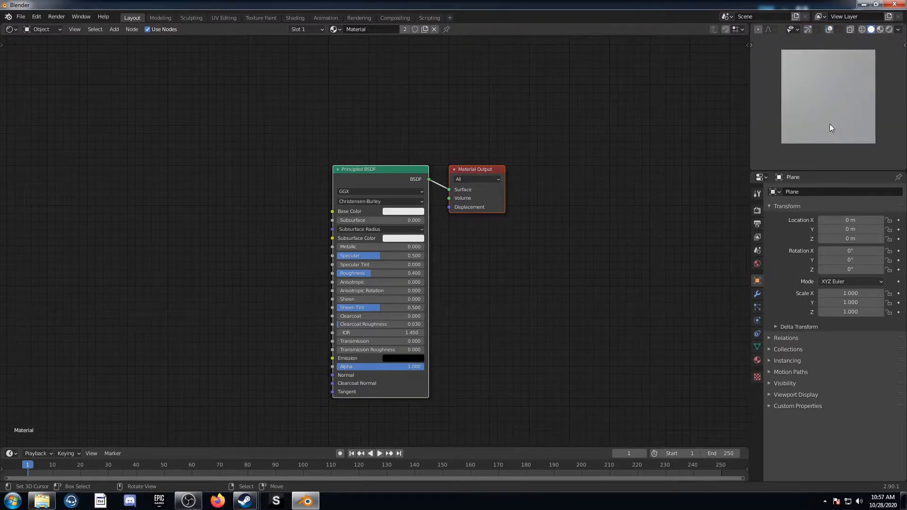
key("z")
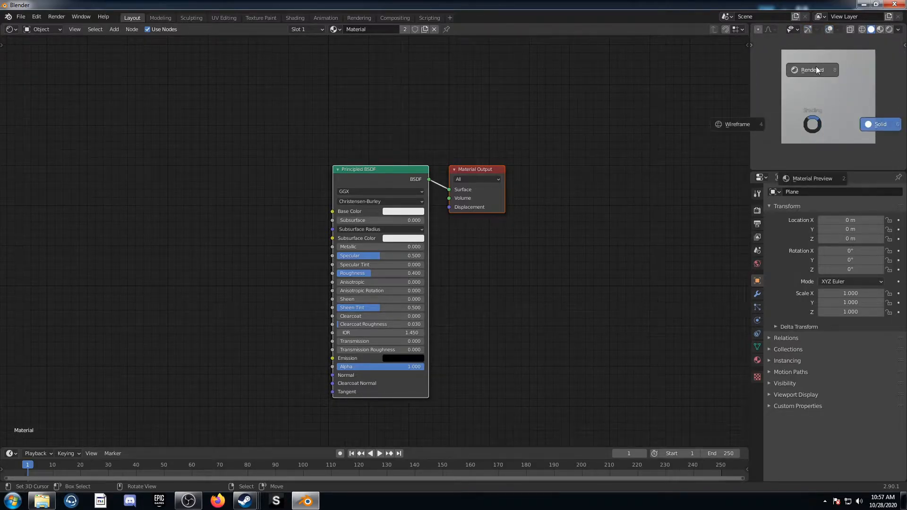
left_click(816, 70)
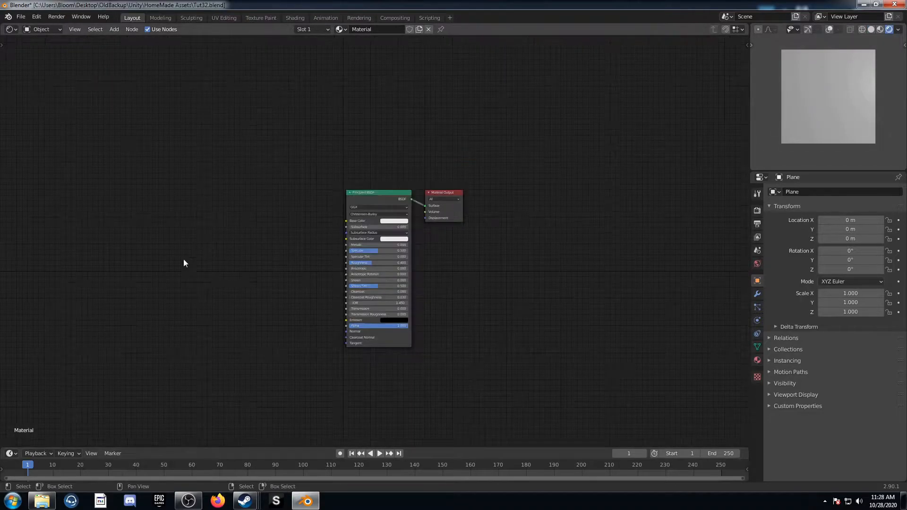
- Add a Voronoi Texture node to the material and preview its Distance output through a Viewer node
scroll(212, 241, "up", 5, "ctrl")
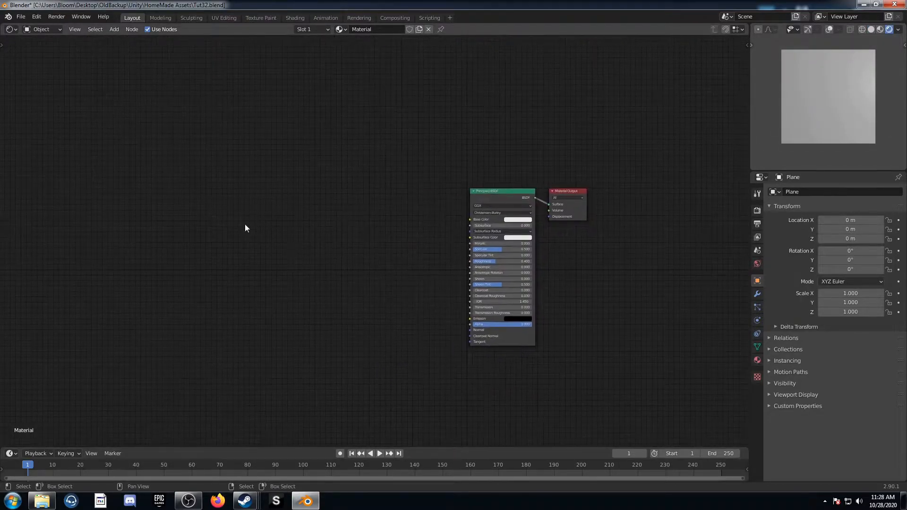
key("shift+a")
left_click(244, 224)
type("voro")
key("Return")
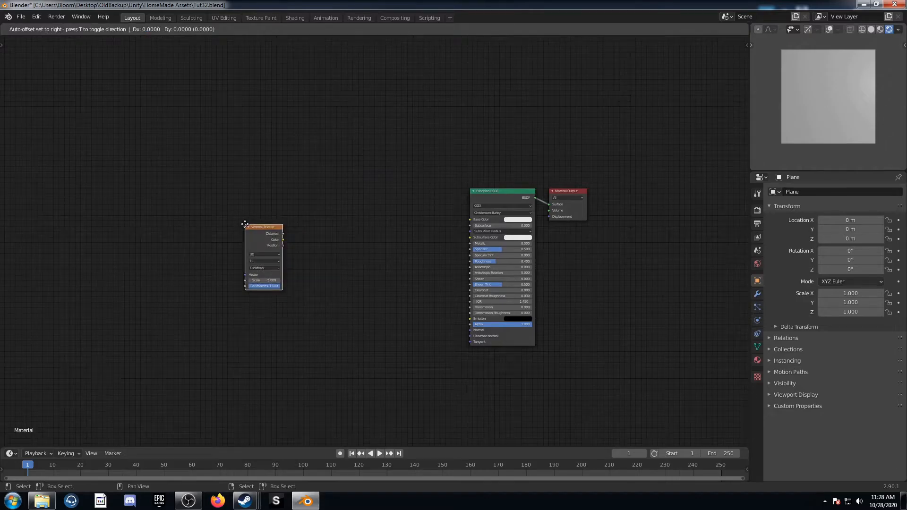
left_click(245, 229)
left_click(246, 229, "ctrl+shift")
scroll(354, 280, "up", 3)
middle_click_drag(348, 277, 423, 257)
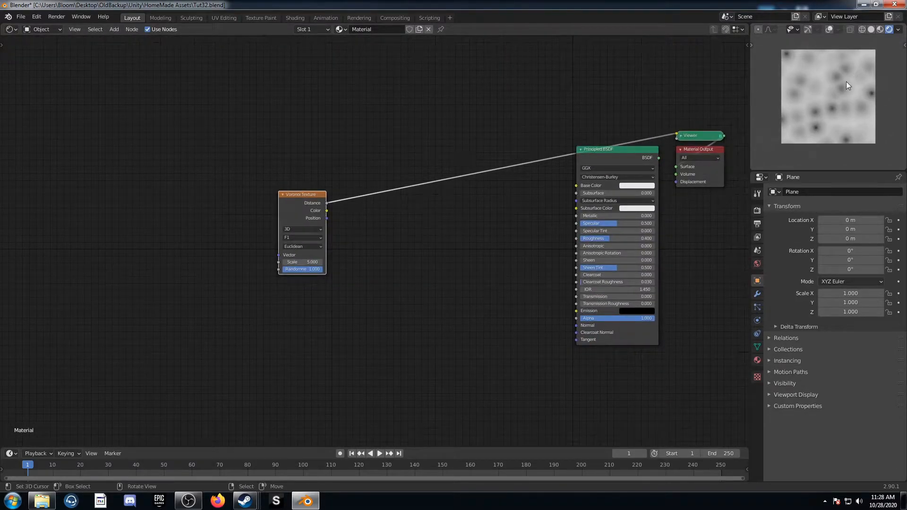
- Add Texture Coordinate and Mapping nodes before the Voronoi Texture, and feed the Mapping vector from the Object coordinates
middle_click_drag(276, 299, 293, 315)
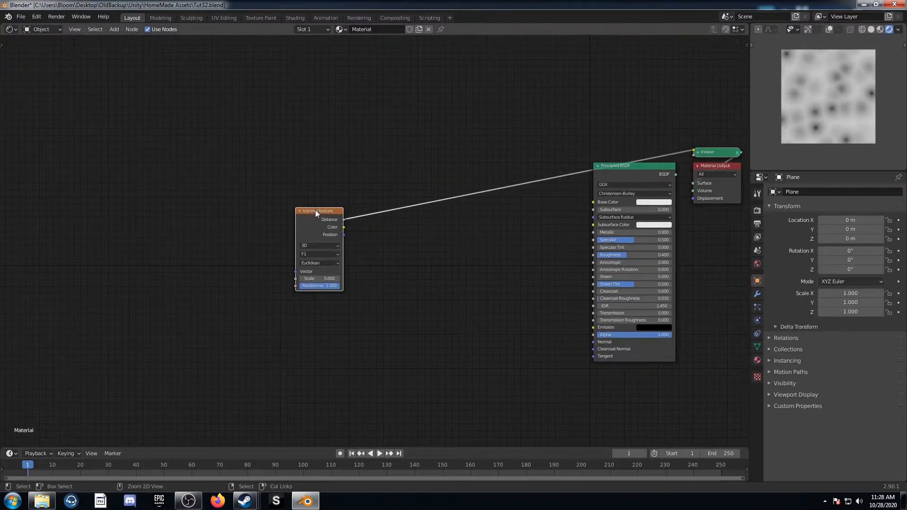
key("ctrl+t")
left_click_drag(149, 210, 63, 217)
middle_click_drag(138, 250, 186, 279)
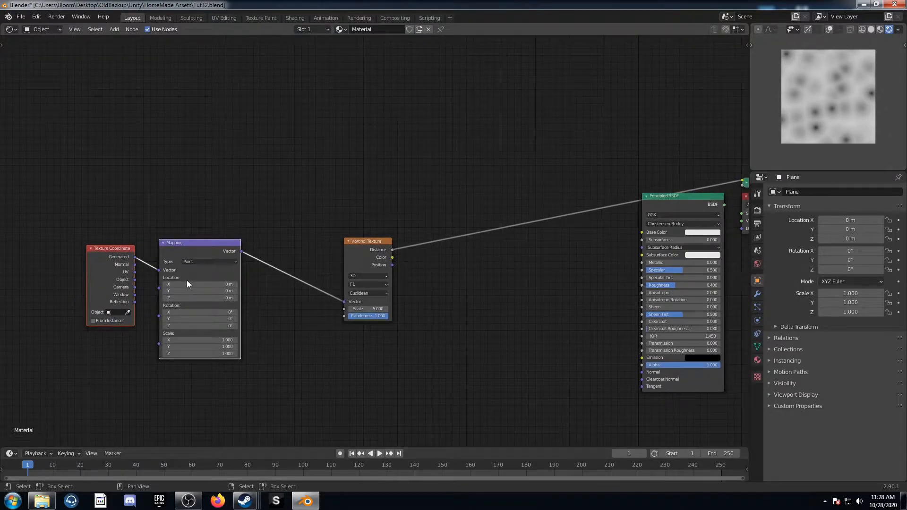
left_click_drag(135, 280, 158, 270)
- Insert a ColorRamp node between the Voronoi Texture's Distance output and the Viewer node
middle_click_drag(466, 347, 424, 319)
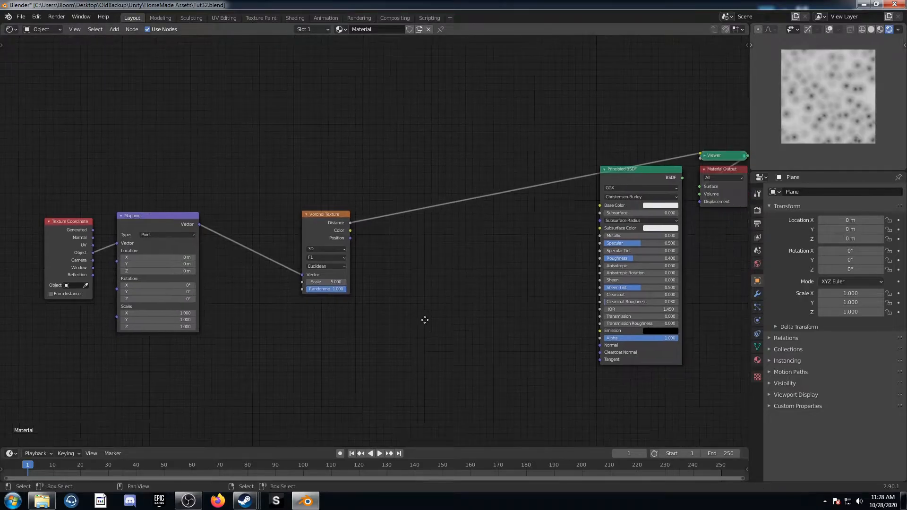
scroll(409, 311, "up", 1)
key("shift+a")
left_click(416, 287)
type("colr")
key("Return")
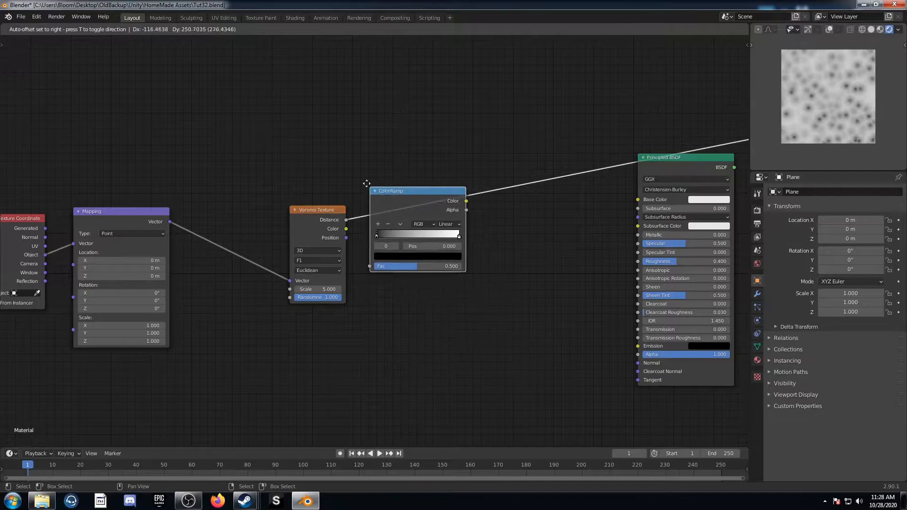
left_click(376, 182)
- Insert an RGB Curves node between the ColorRamp and the Viewer node
key("shift+a")
left_click(467, 310)
type("rgb")
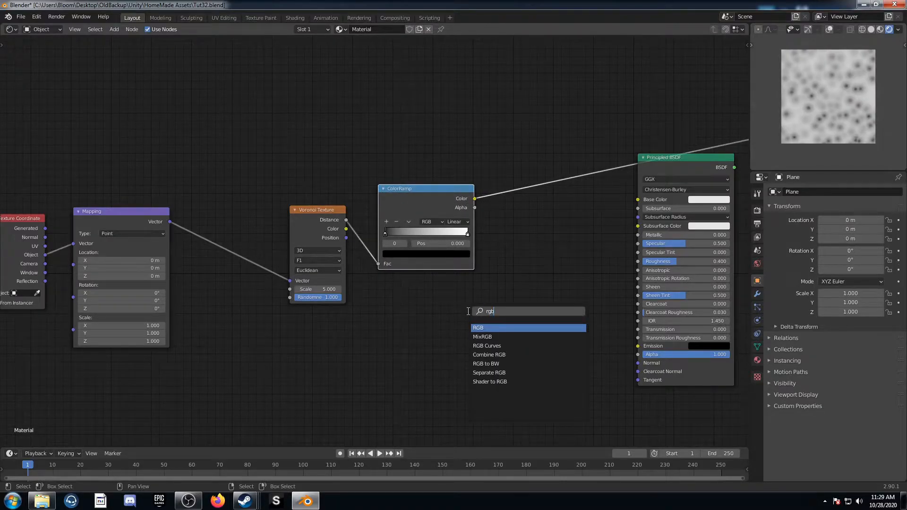
left_click(487, 346)
left_click(504, 155)
middle_click_drag(554, 281, 435, 325)
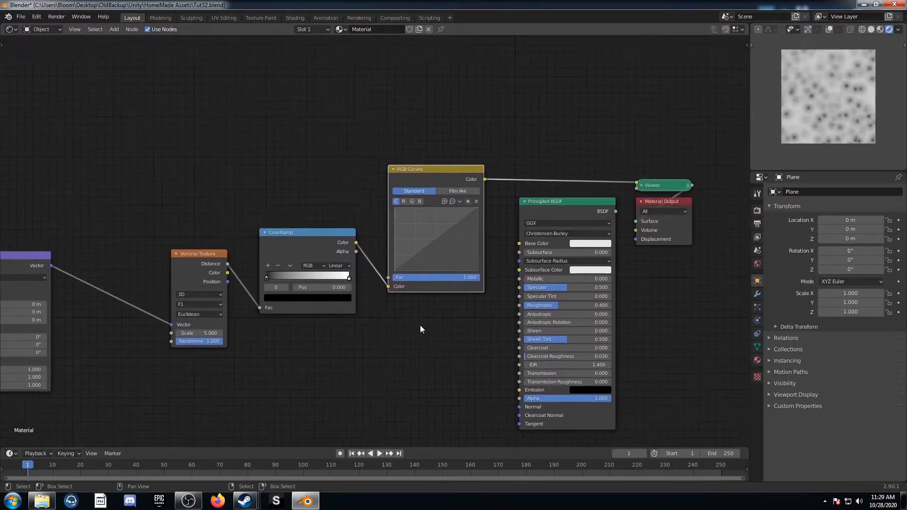
- Try reshaping the RGB Curves graph with several control points, and reset the curve to its straight default
left_click_drag(423, 250, 452, 244)
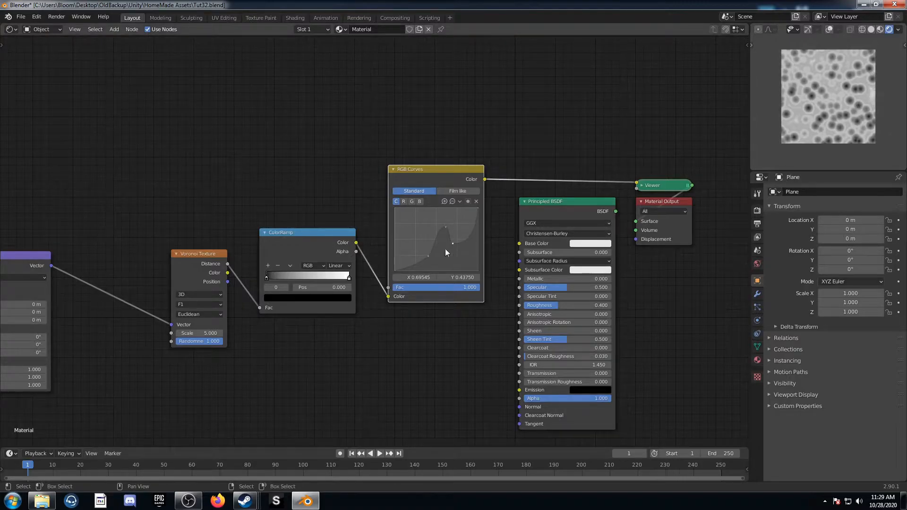
left_click_drag(454, 243, 460, 230)
left_click(459, 201)
left_click(472, 249)
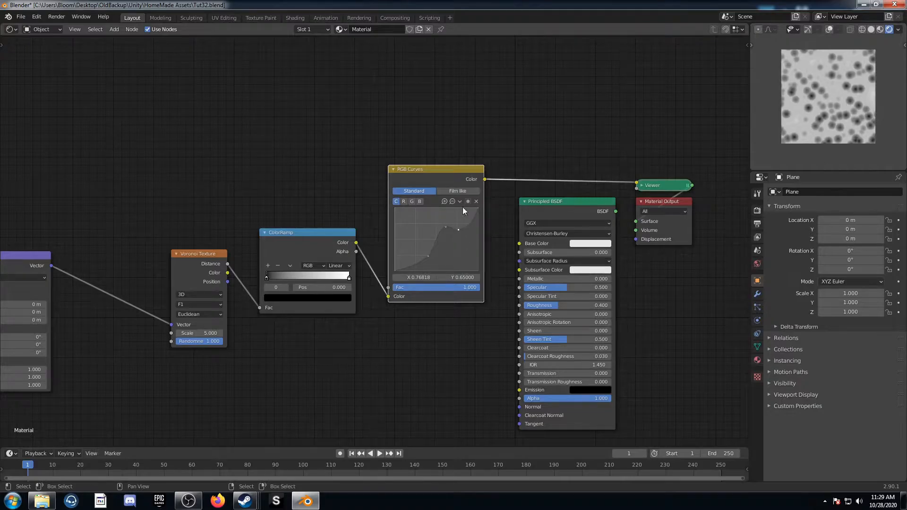
left_click(459, 203)
left_click(473, 251)
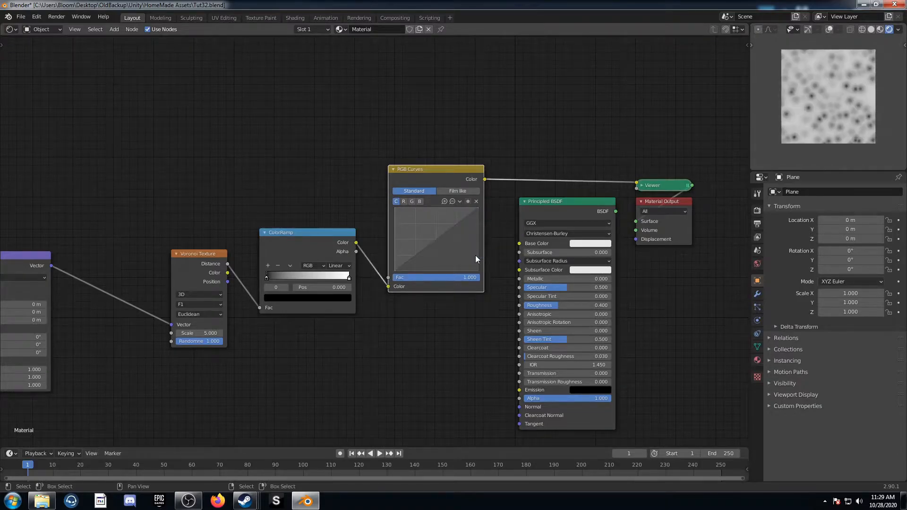
- Move the Principled BSDF node up, clear of the texture node chain
scroll(559, 285, "down", 2)
middle_click_drag(559, 285, 436, 220)
middle_click_drag(450, 189, 428, 444)
scroll(398, 297, "down", 3)
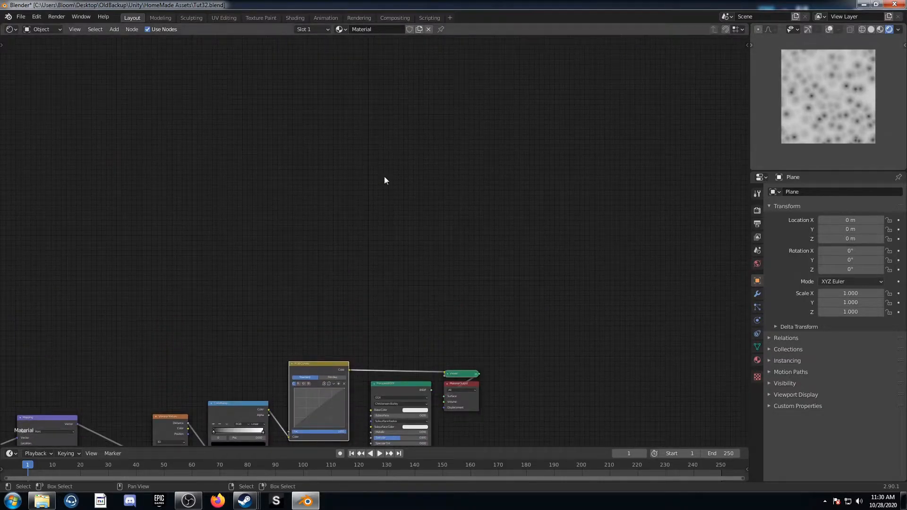
left_click_drag(397, 388, 371, 158)
- Insert a Displacement node between the RGB Curves and Viewer nodes
middle_click_drag(435, 315, 415, 200)
scroll(391, 286, "up", 1)
scroll(391, 287, "up", 1)
middle_click_drag(391, 287, 395, 218)
key("shift+a")
left_click(395, 273)
type("dis")
key("Return")
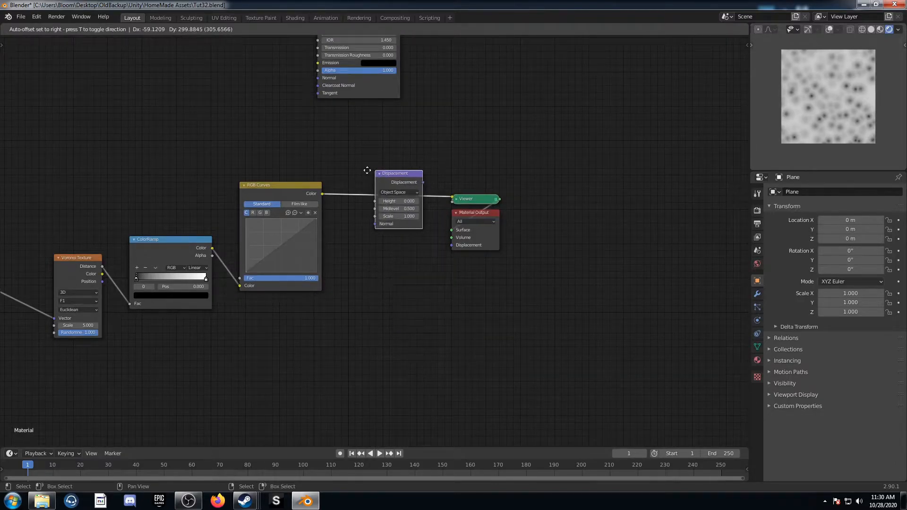
left_click(367, 176)
- Connect the RGB Curves color output to the Displacement node's Height input
scroll(367, 220, "up", 2)
left_click_drag(370, 215, 370, 186)
middle_click_drag(376, 233, 303, 265)
scroll(367, 293, "down", 3)
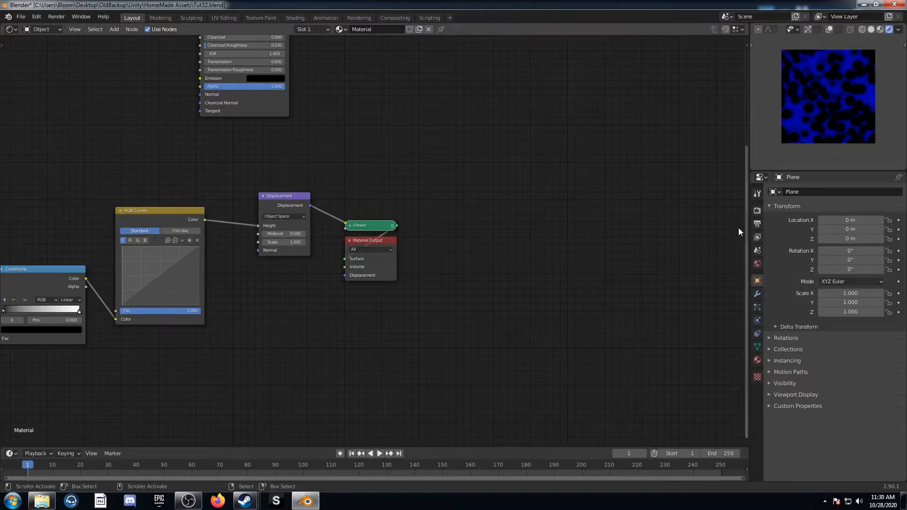
- Set the render engine to Cycles with the Experimental feature set and GPU Compute as the device
left_click(757, 211)
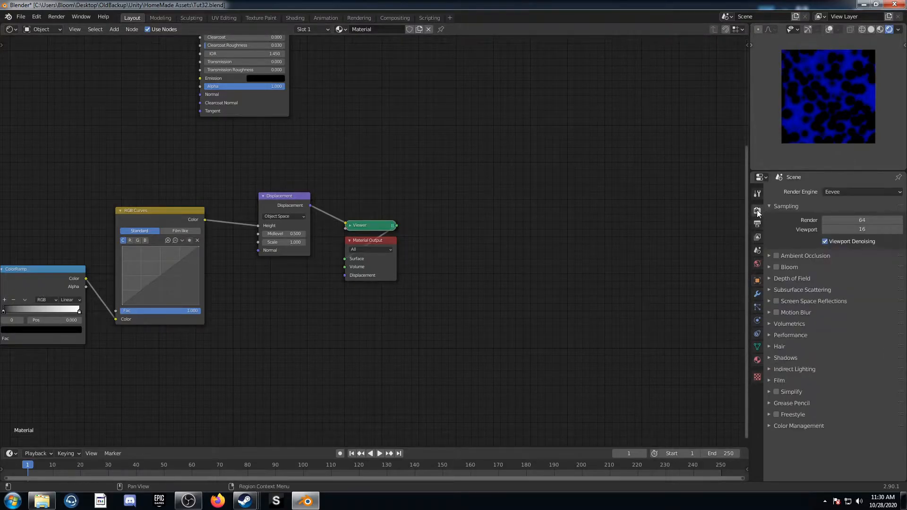
left_click(865, 192)
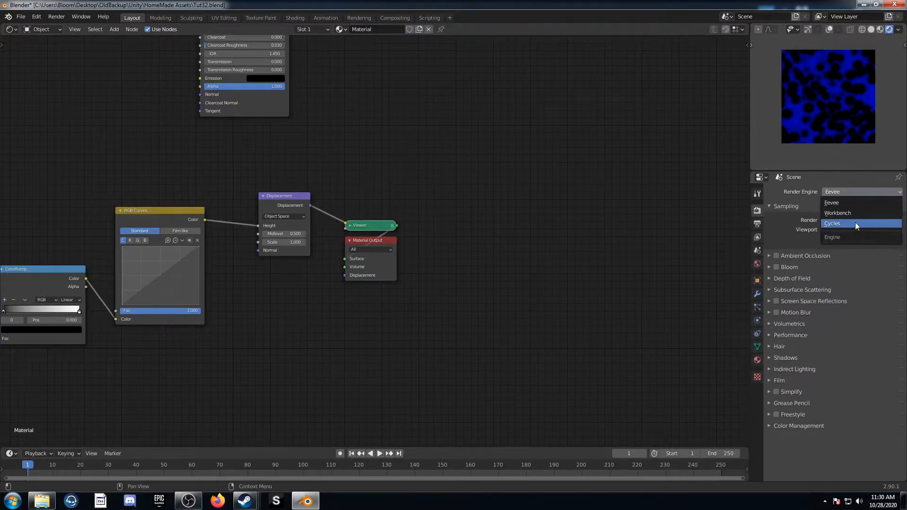
left_click(854, 222)
left_click(861, 202)
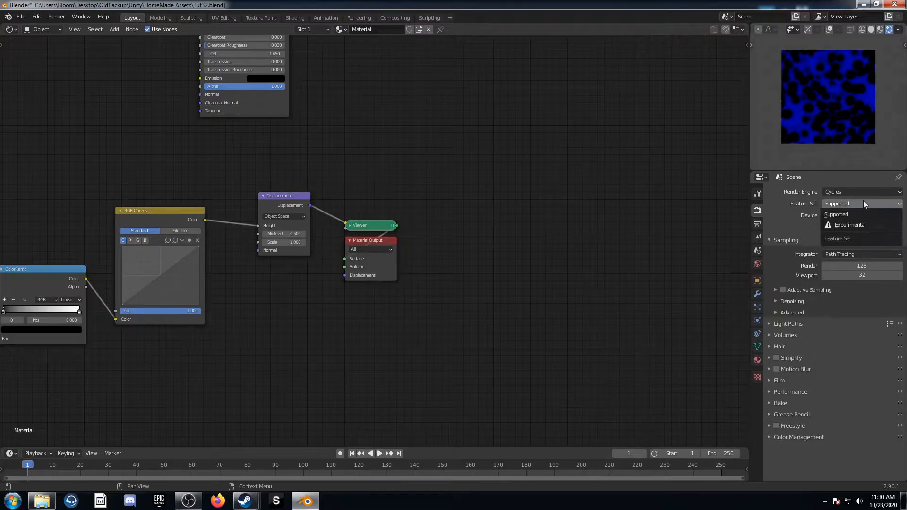
left_click(852, 226)
left_click(843, 215)
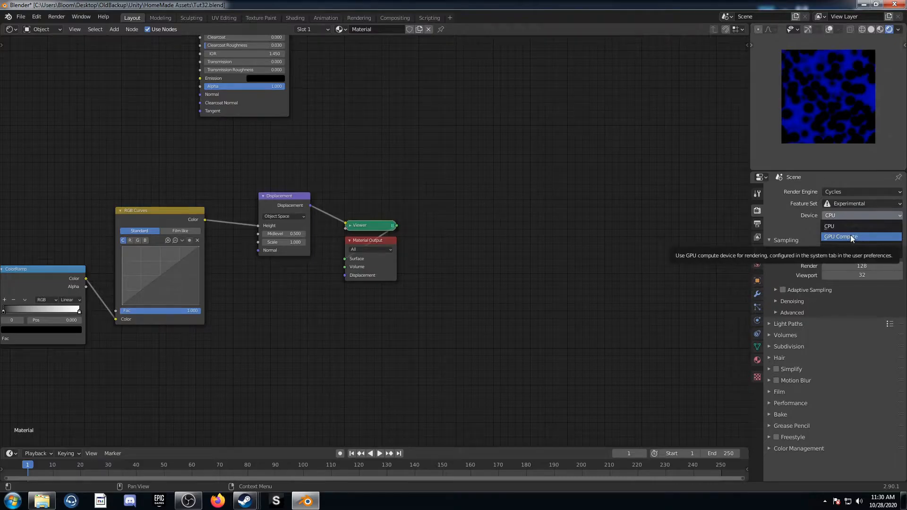
left_click(853, 236)
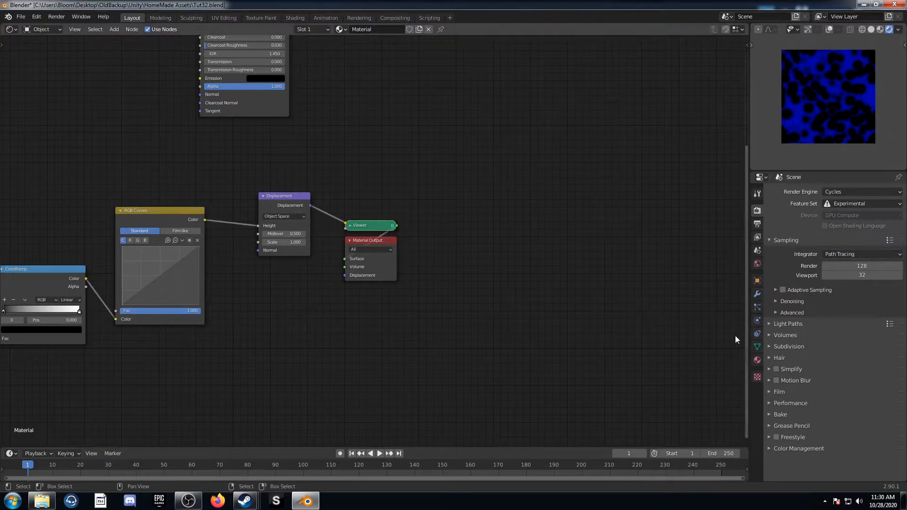
- Set the material's surface displacement method to Displacement and Bump
left_click(757, 360)
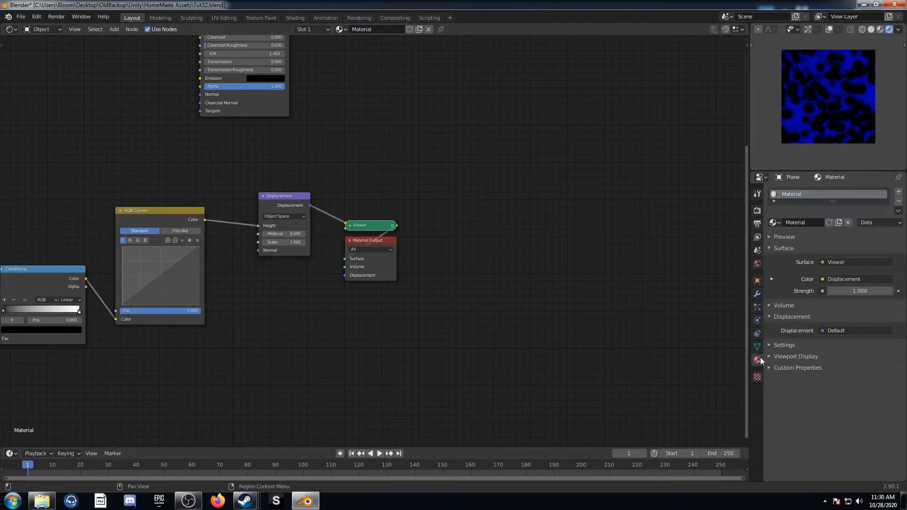
left_click(784, 345)
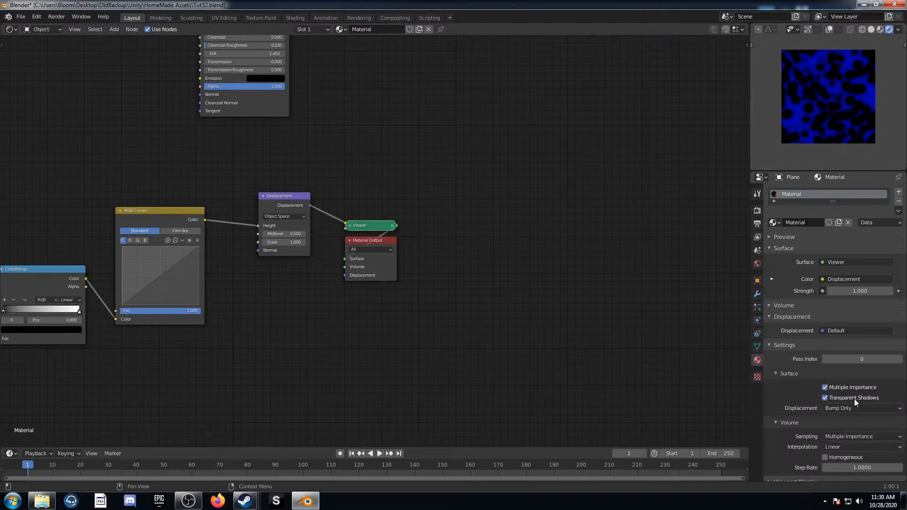
scroll(852, 397, "down", 1)
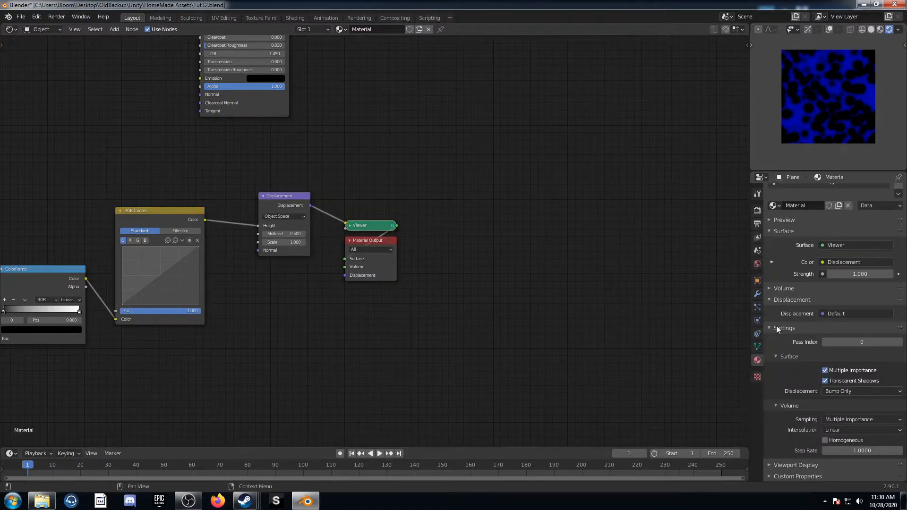
left_click(858, 391)
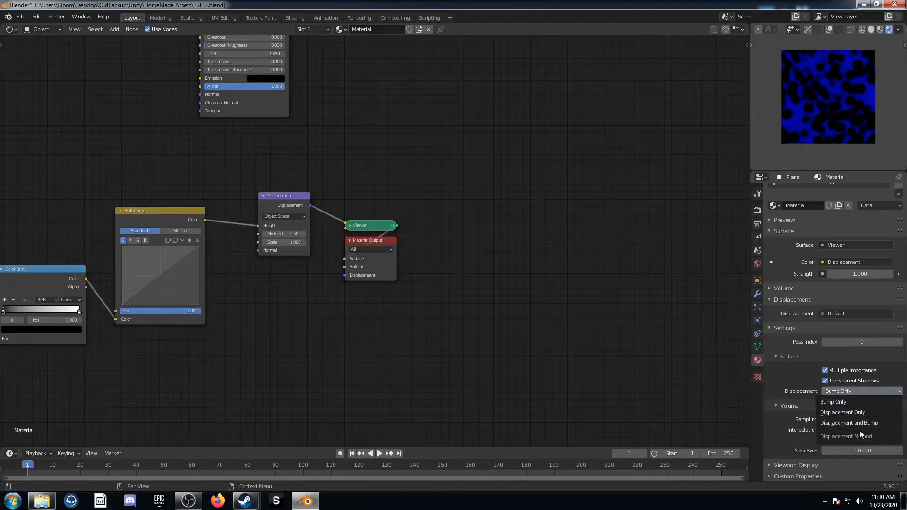
left_click(859, 422)
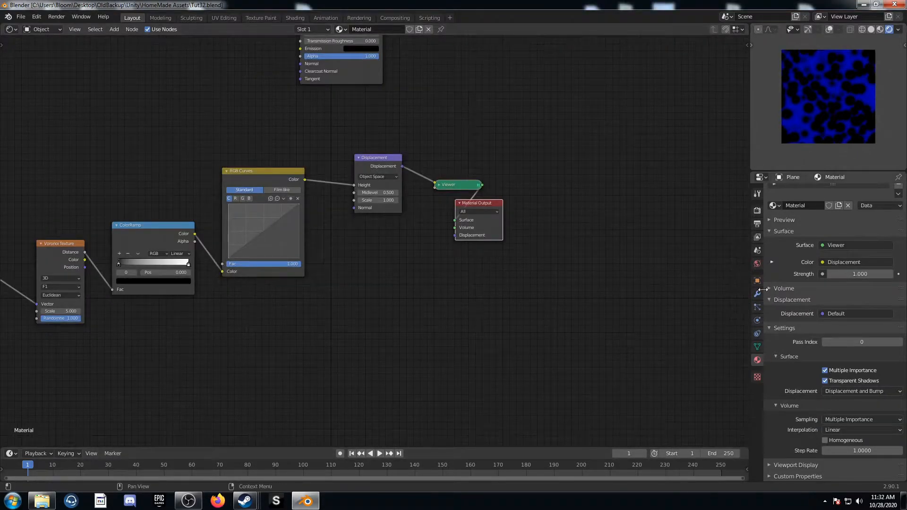
- Add a Subdivision Surface modifier to the plane and enable Adaptive Subdivision
left_click(756, 292)
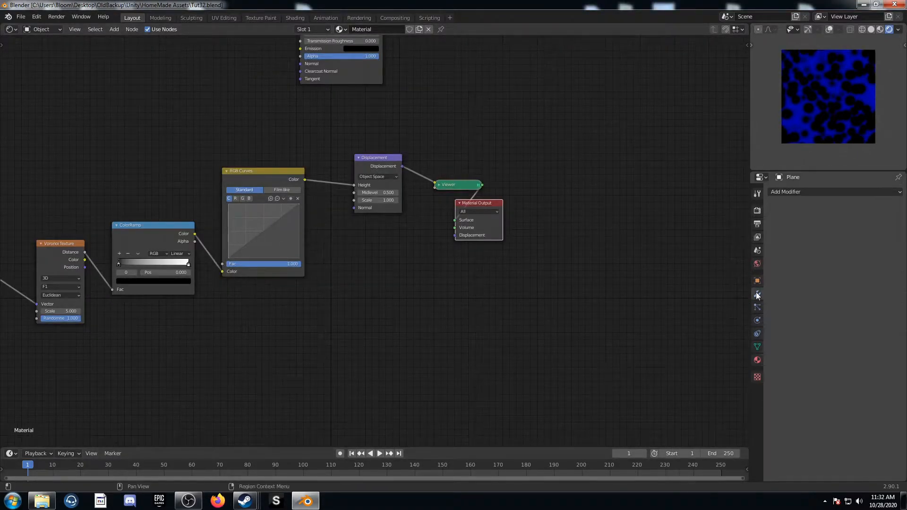
left_click(795, 192)
left_click(733, 349)
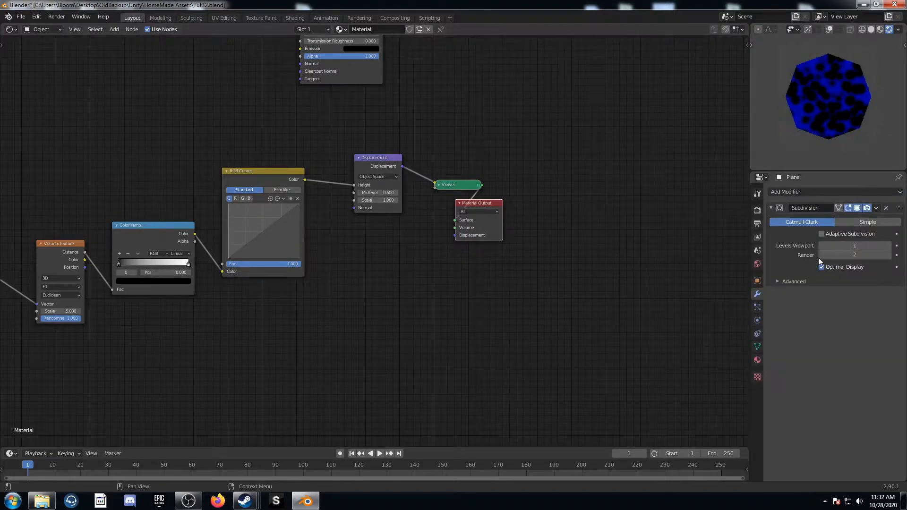
left_click(831, 233)
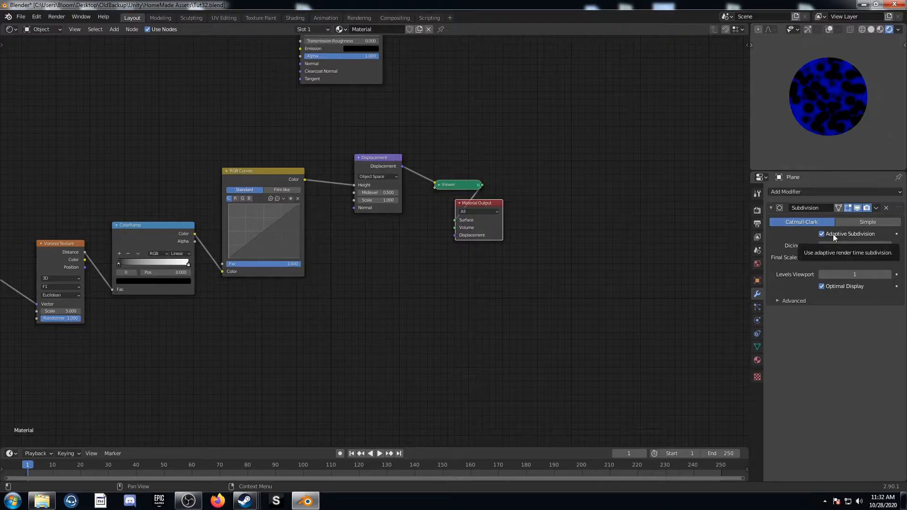
- Set the Subdivision modifier's type to Simple, and turn Adaptive Subdivision off and on again
left_click(757, 210)
left_click(757, 293)
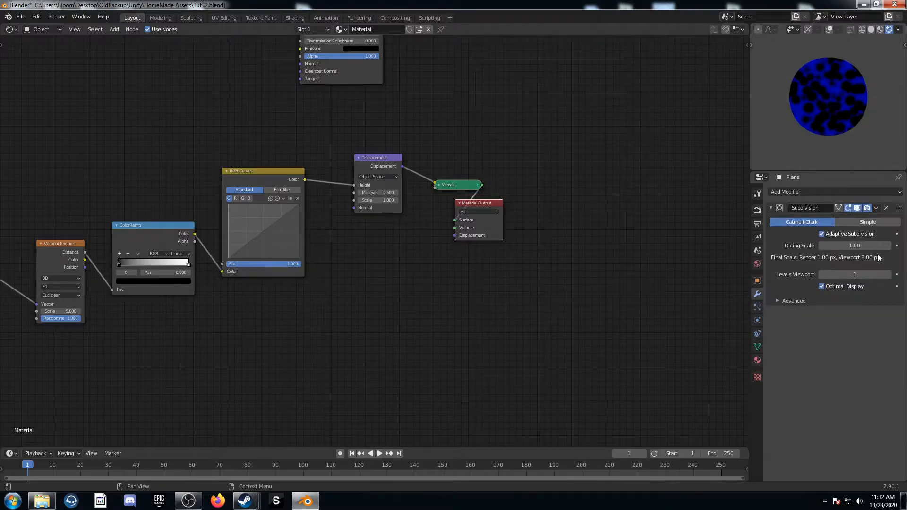
left_click(869, 222)
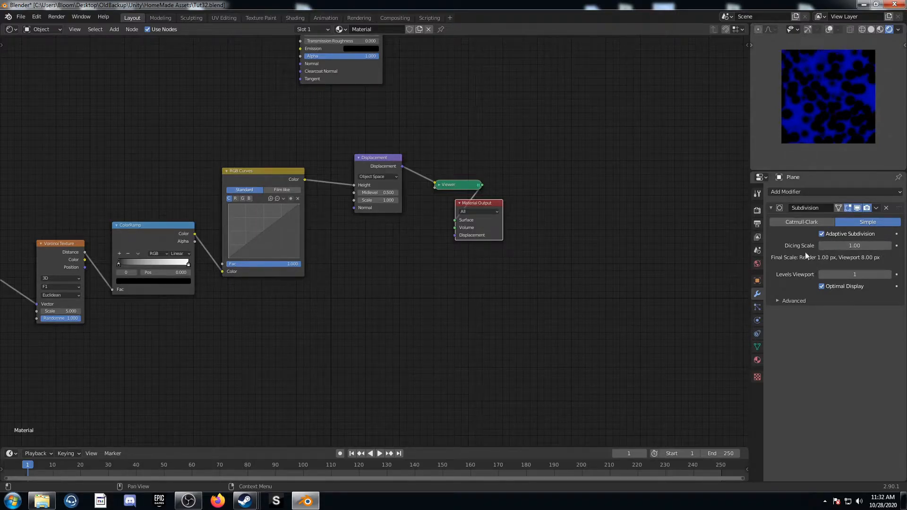
left_click(821, 234)
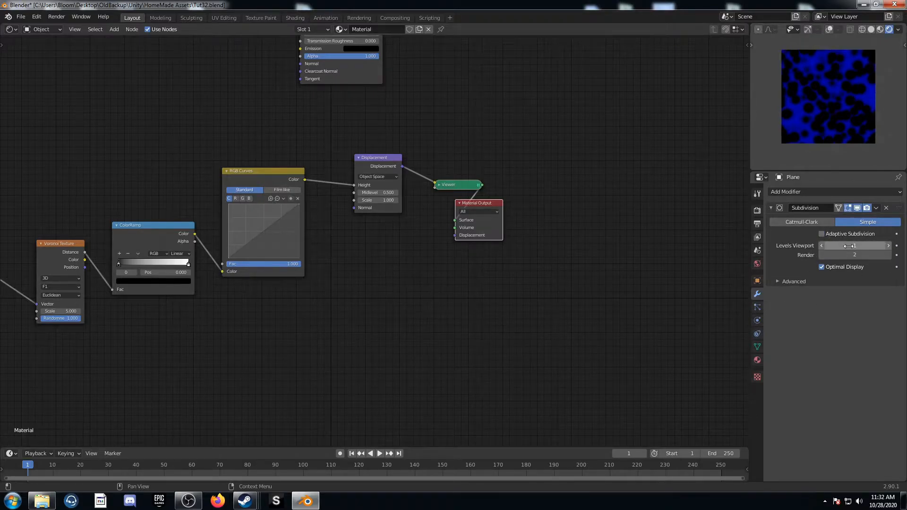
left_click(822, 233)
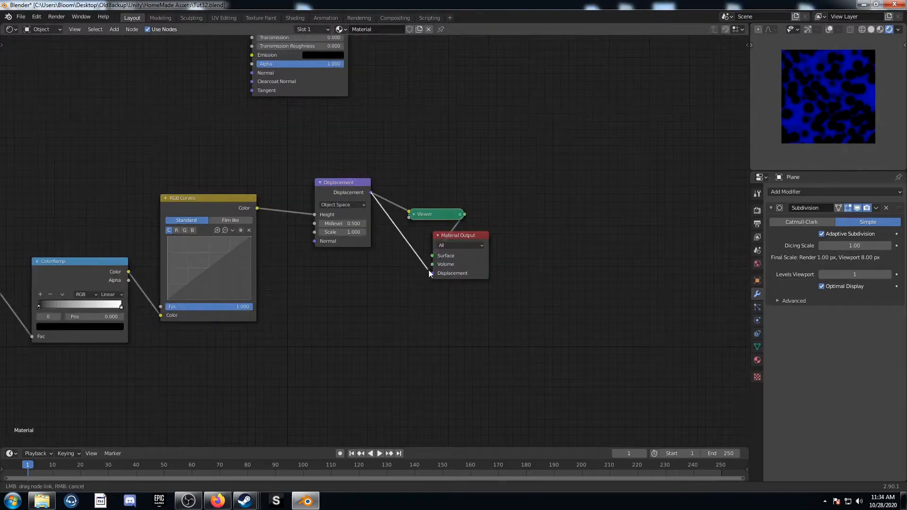
- Connect the Displacement node's output to the Material Output's Displacement input and set the displacement scale to 0.1
left_click_drag(429, 270, 433, 273)
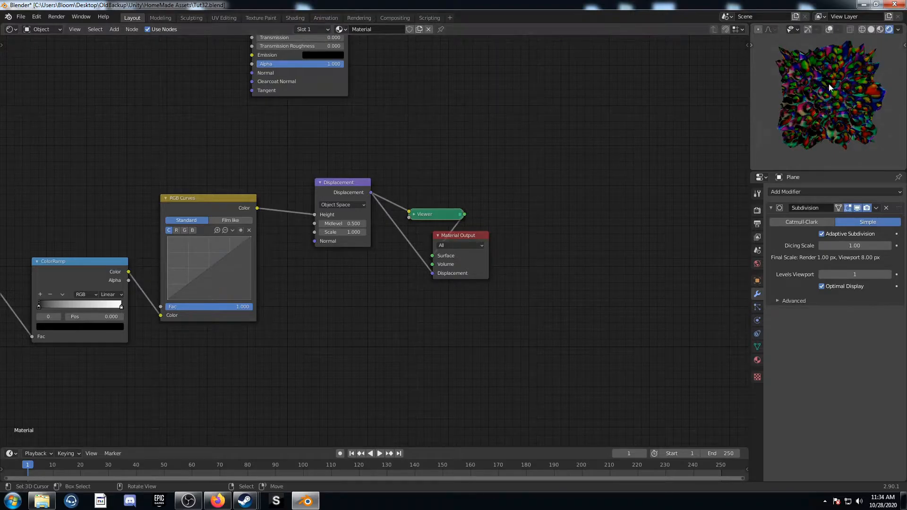
middle_click_drag(846, 121, 818, 153)
left_click(343, 232)
type("1.0")
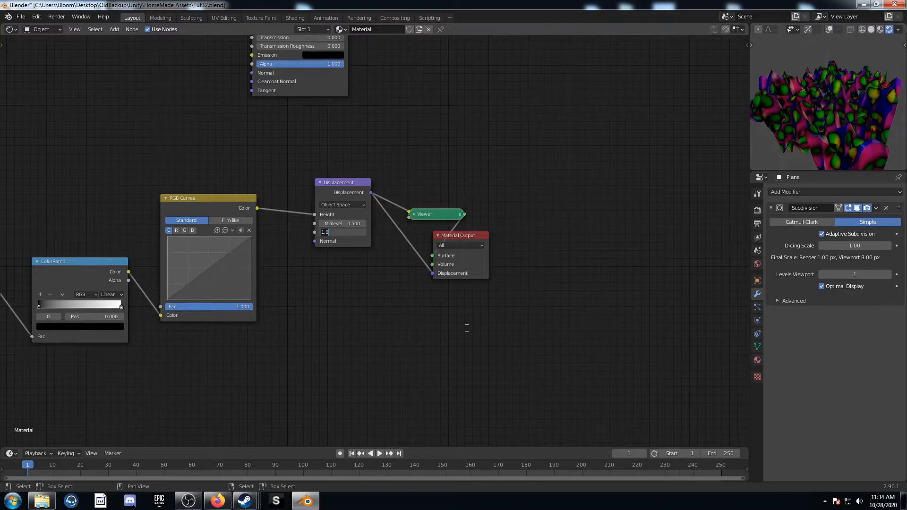
type(".1")
key("Return")
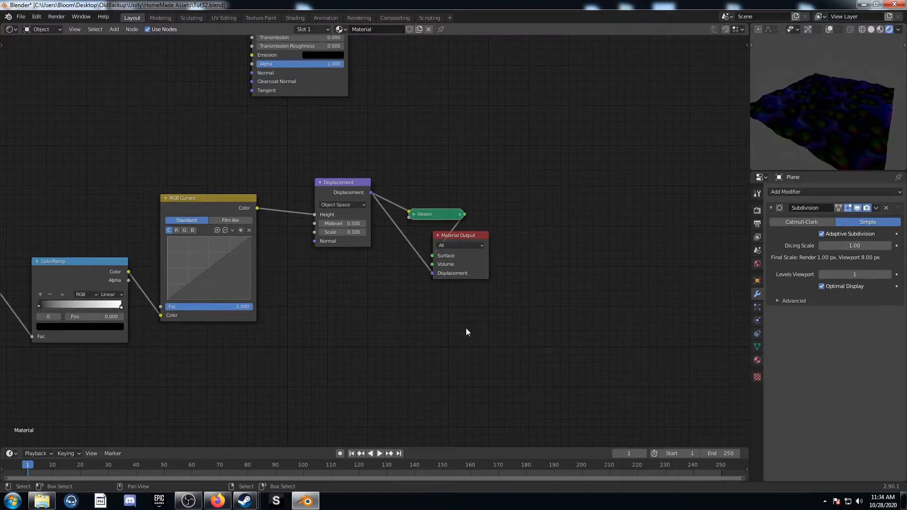
- Connect the Principled BSDF to the Material Output's Surface input and inspect the displaced plane from a low angle
middle_click_drag(876, 129, 873, 126)
scroll(429, 201, "down", 3)
middle_click_drag(440, 180, 451, 332)
left_click(344, 94, "ctrl+shift")
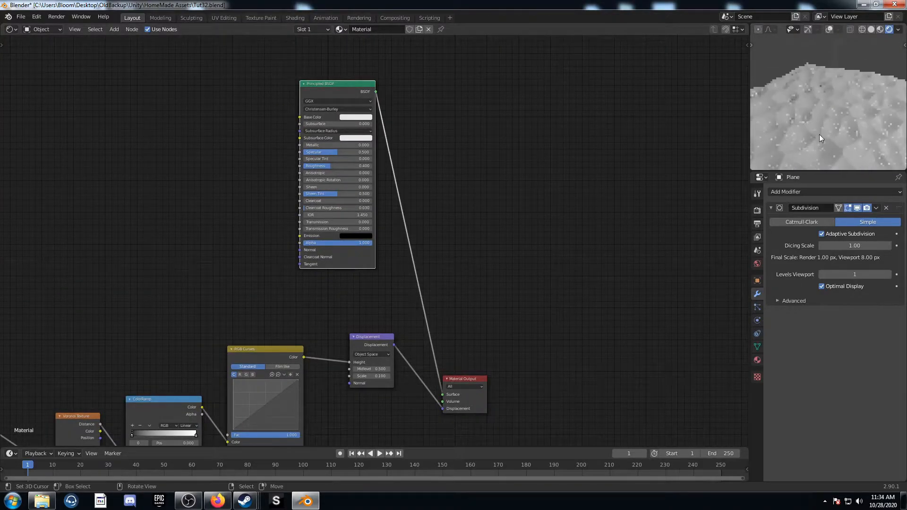
middle_click_drag(820, 140, 833, 118)
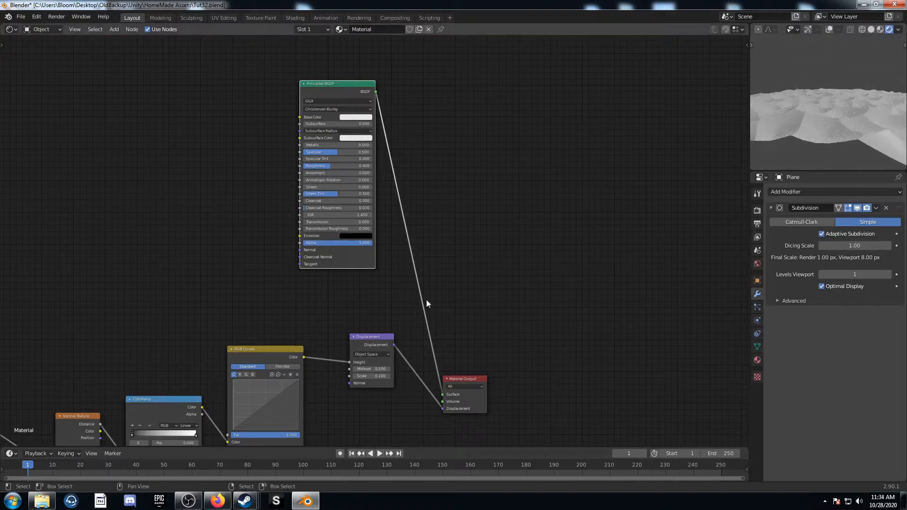
- Set the Displacement node's scale to 0.05 and check the softened bumps on the plane
left_click(371, 375)
type("0.1")
key("BackSpace")
key("BackSpace")
key("BackSpace")
type("0.05")
key("Return")
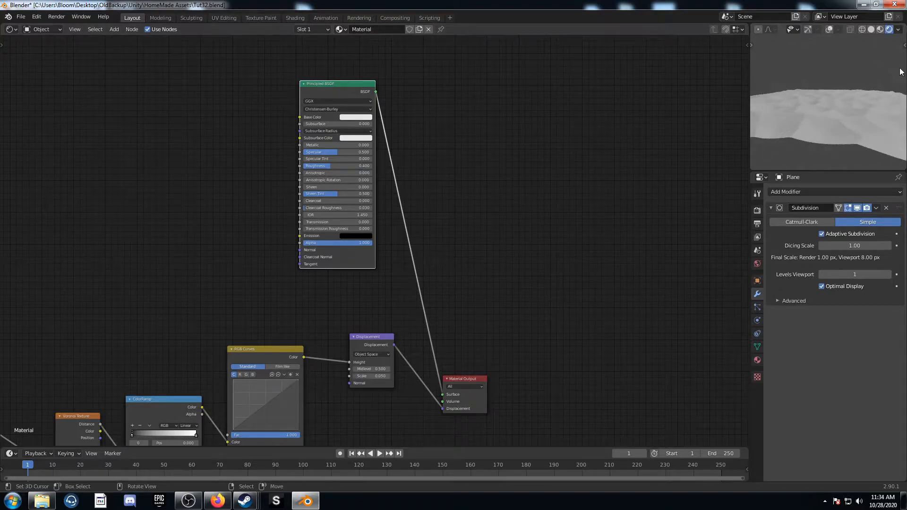
scroll(846, 125, "down", 2)
middle_click_drag(846, 126, 855, 145)
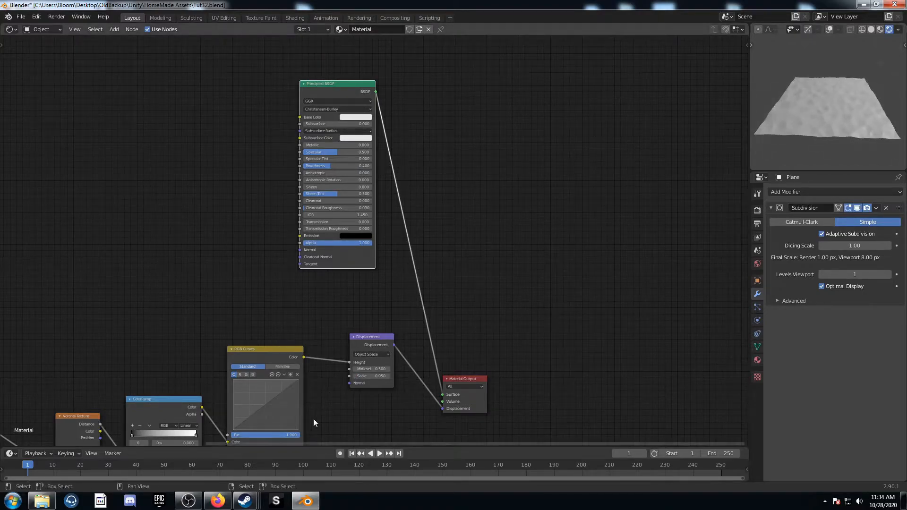
scroll(835, 134, "up", 4)
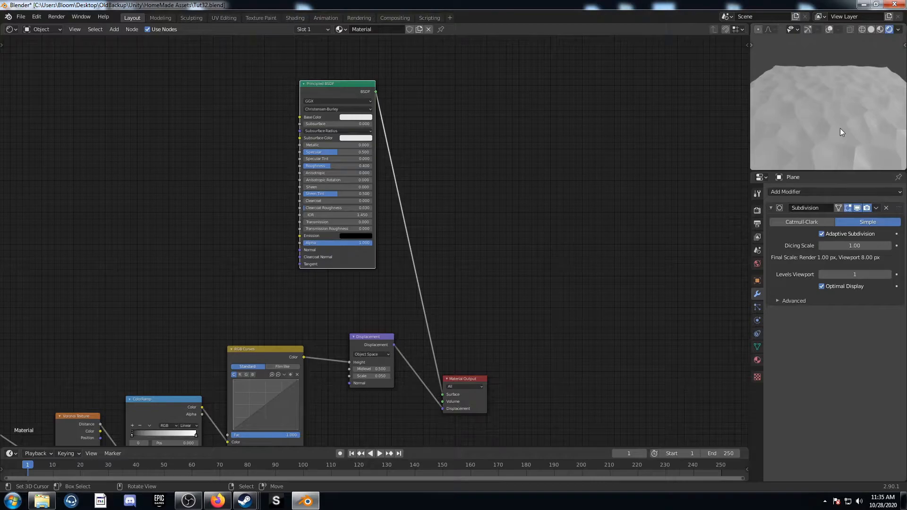
scroll(150, 385, "down", 4)
- Duplicate the Voronoi Texture node above the original, set the copy's feature output to Distance to Edge, and preview it
middle_click_drag(154, 351, 273, 251)
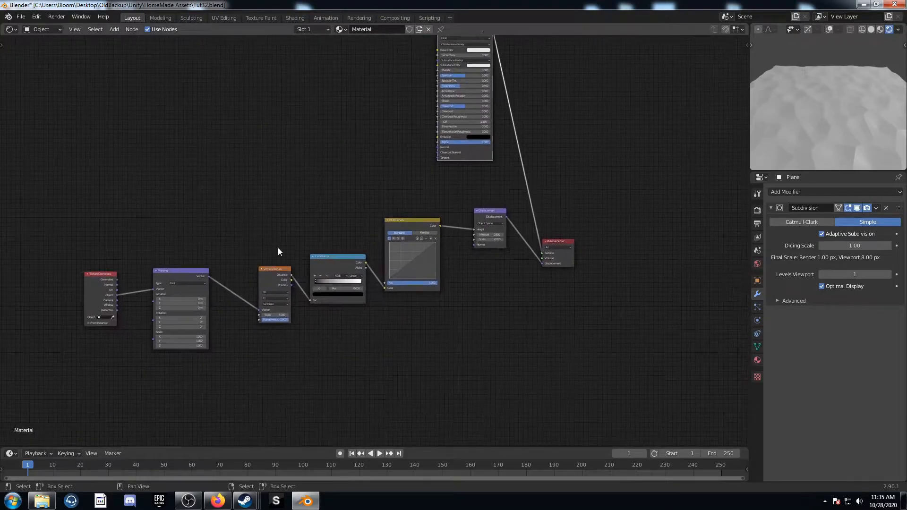
middle_click_drag(188, 269, 302, 246)
middle_click_drag(391, 250, 324, 266)
scroll(379, 232, "up", 3)
left_click(331, 262, "ctrl+shift")
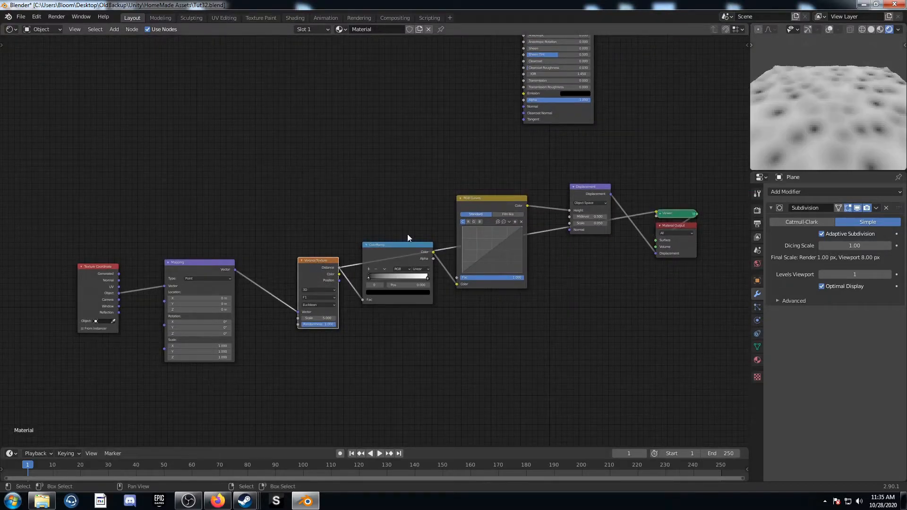
key("shift+d")
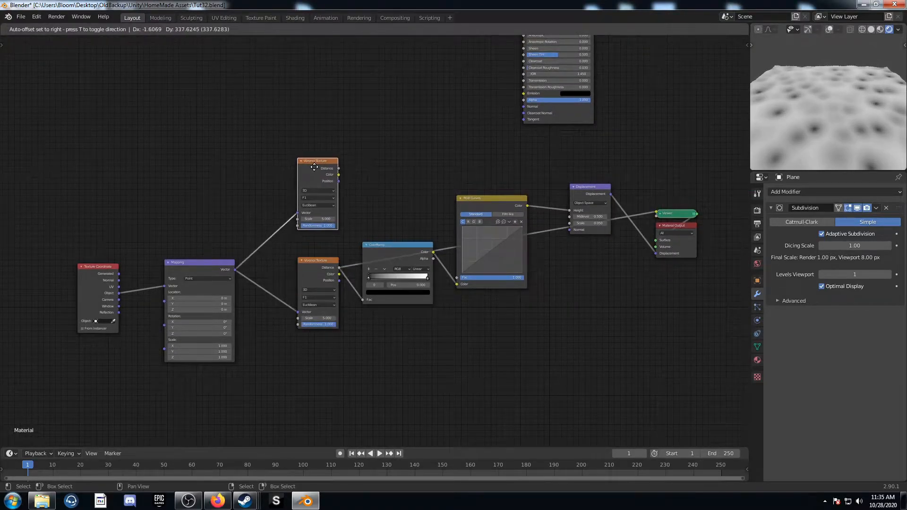
left_click(314, 168)
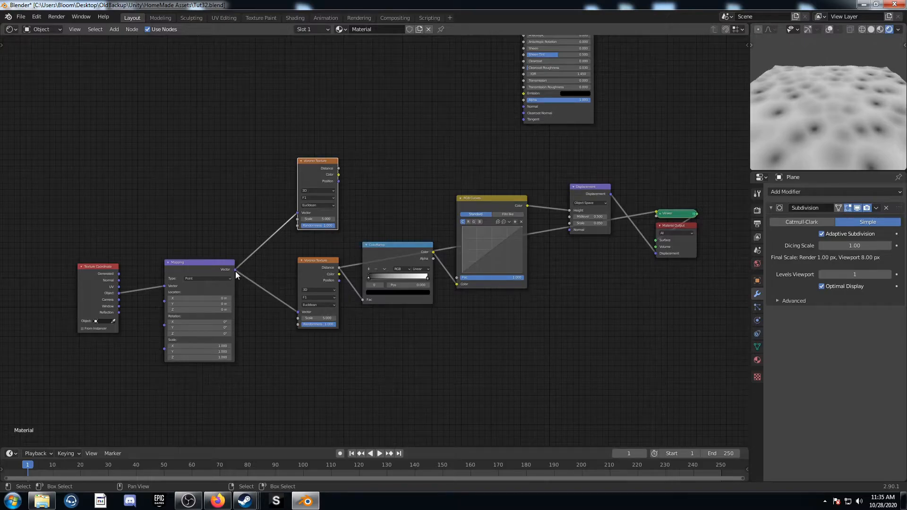
left_click(316, 198)
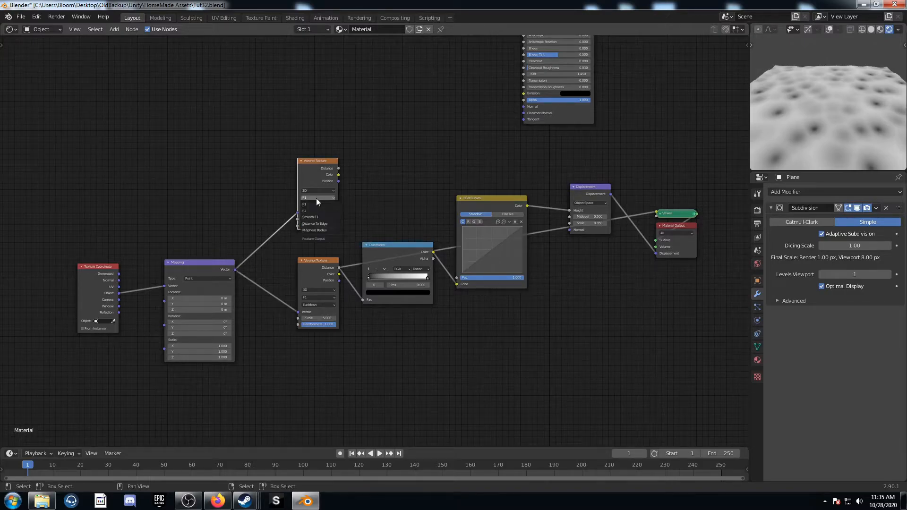
left_click(318, 223)
left_click(318, 162, "ctrl+shift")
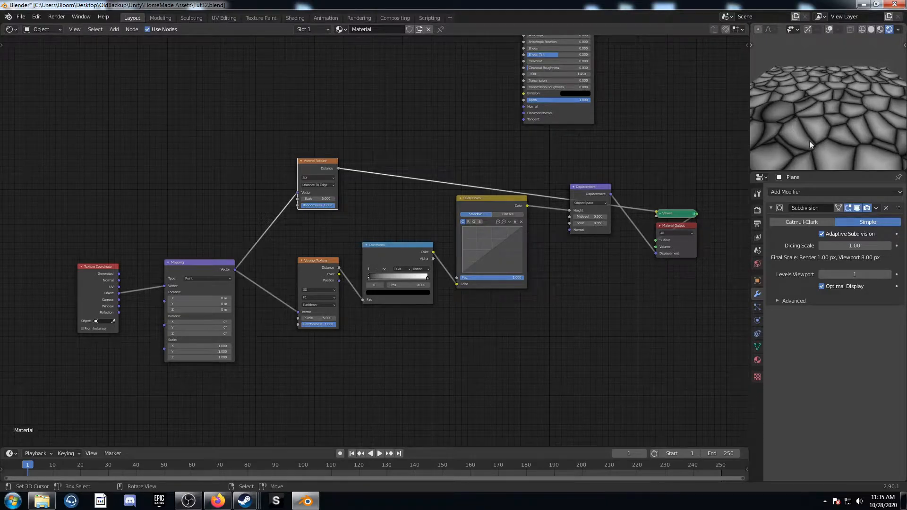
- Duplicate the ColorRamp onto the Distance to Edge Voronoi's output and set the copy's white stop position to 0.02
left_click(387, 245)
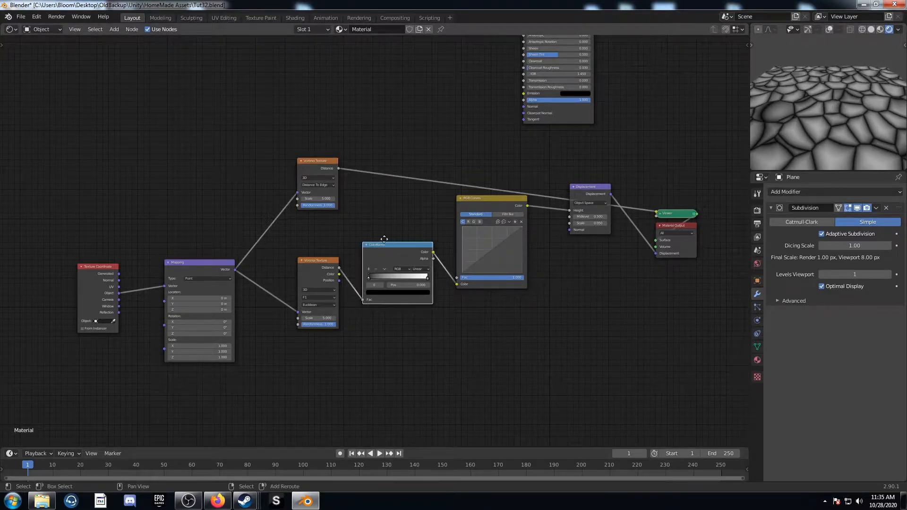
key("shift+d")
left_click(386, 144)
left_click(427, 179)
left_click(412, 185)
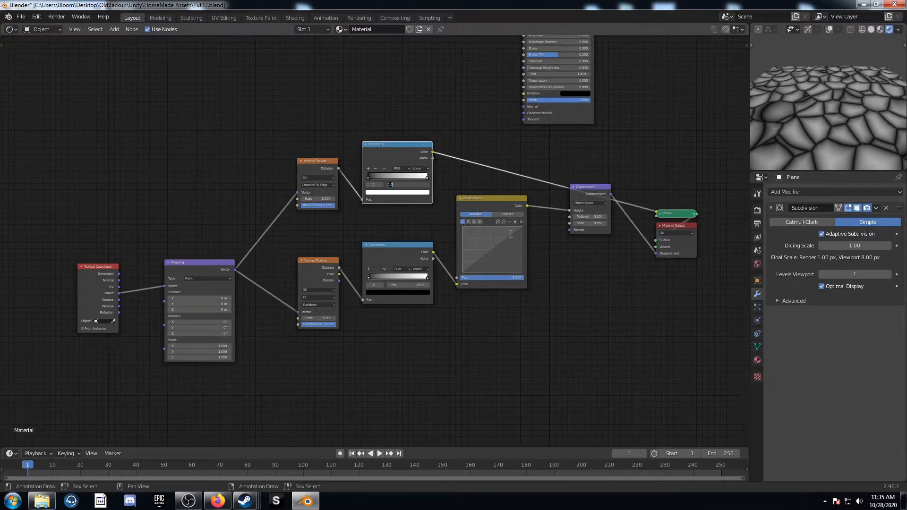
type("0.02")
key("Return")
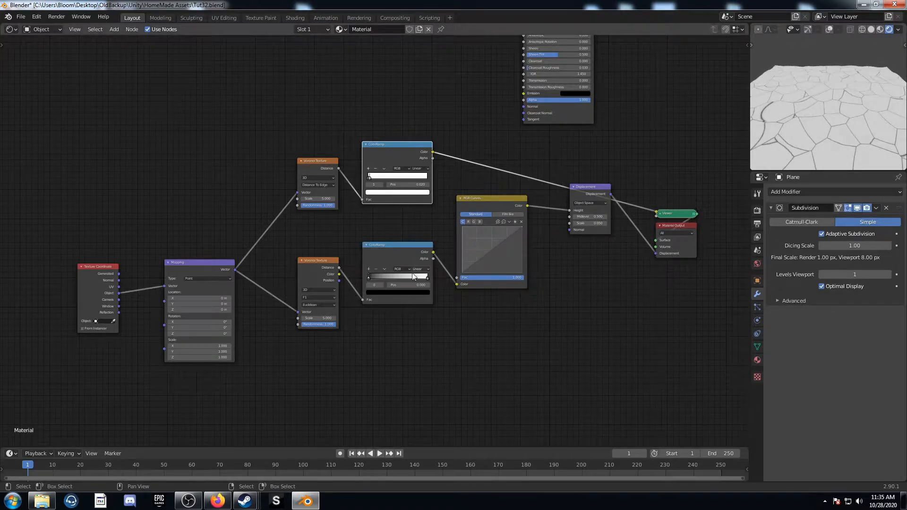
- Move the lower ColorRamp and the nodes after it aside, and combine the upper ColorRamp with the F1 Voronoi's distance in a Mix node
middle_click_drag(393, 291, 352, 266)
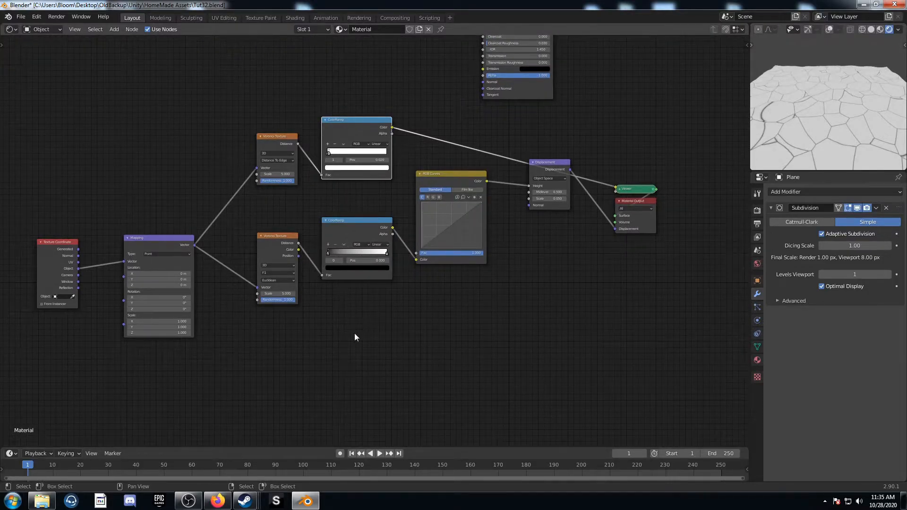
left_click_drag(370, 344, 666, 199)
key("g")
left_click(736, 212)
right_click_drag(360, 124, 276, 243, "ctrl+shift")
left_click(419, 191)
scroll(428, 245, "up", 2)
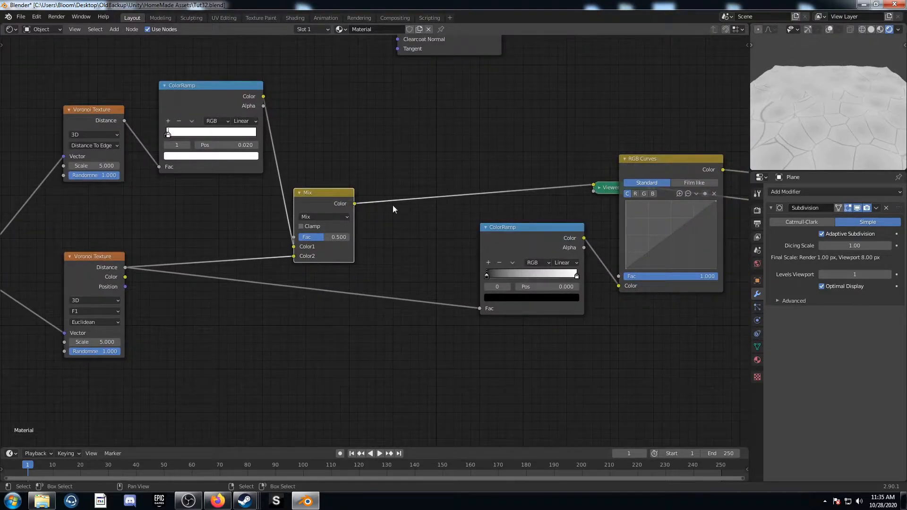
- Set the new Mix node's blend mode to Multiply with a factor of 1
left_click(339, 217)
left_click(336, 252)
left_click(331, 237)
type("1")
key("Return")
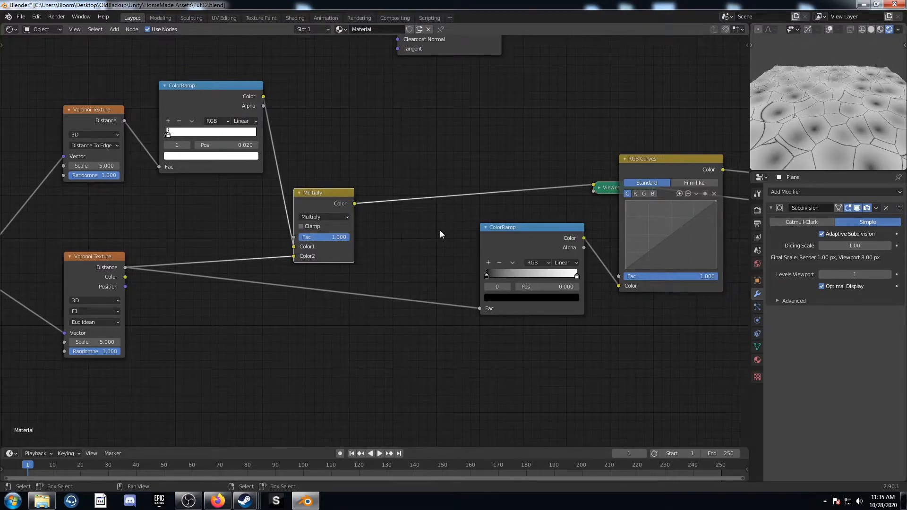
- Feed the Multiply result into the Fac of the ColorRamp before the RGB Curves, and reconnect the Principled BSDF to the surface output
left_click_drag(355, 203, 480, 308)
scroll(501, 330, "down", 2)
middle_click_drag(625, 302, 418, 373)
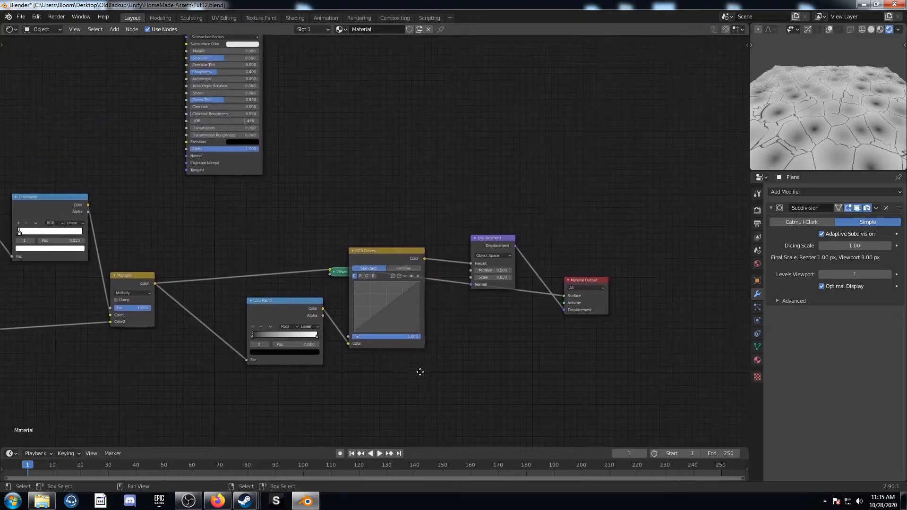
middle_click_drag(352, 196, 413, 296)
left_click(278, 88, "ctrl+shift")
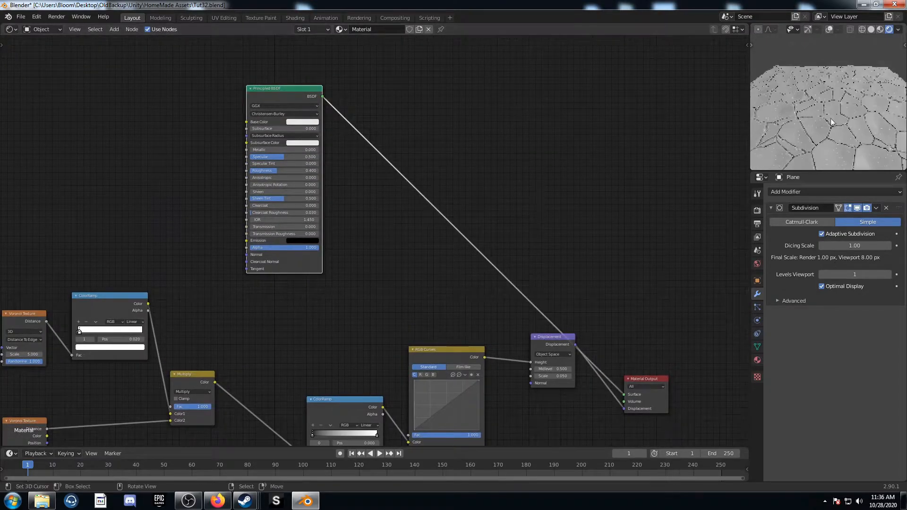
scroll(841, 136, "up", 1)
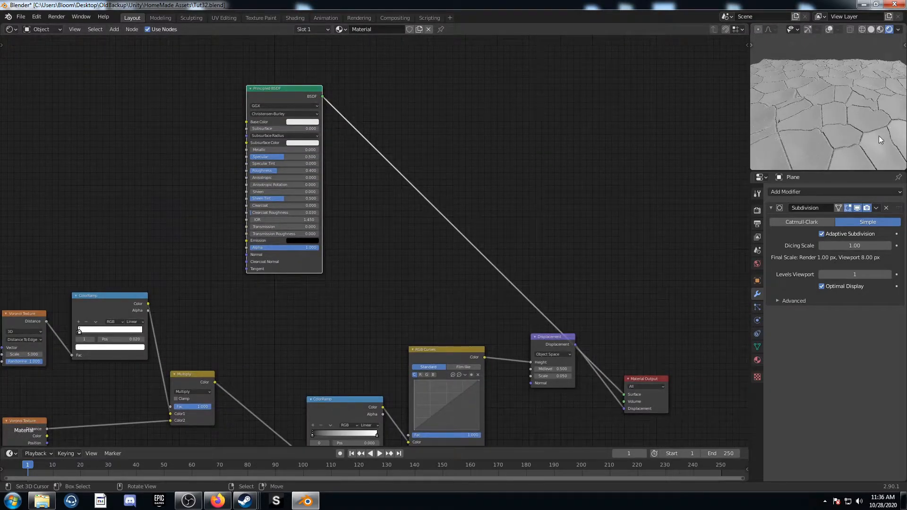
middle_click_drag(819, 143, 849, 135)
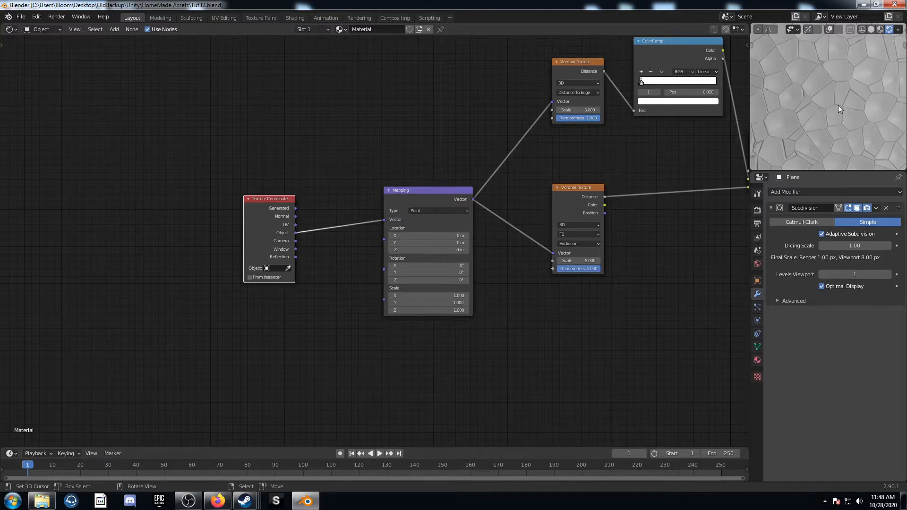
- Insert a Noise Texture node between the Texture Coordinate and Mapping nodes
key("shift+a")
left_click(301, 337)
type("noise")
key("Return")
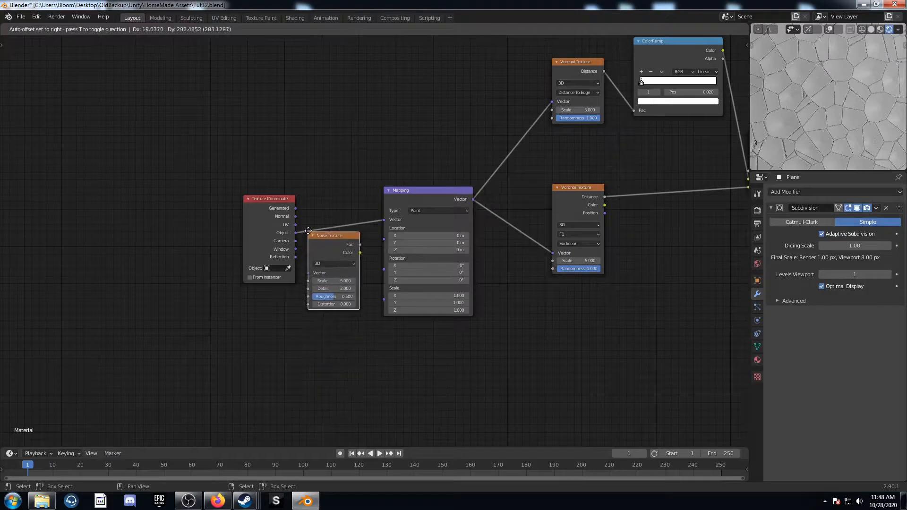
scroll(364, 294, "up", 2)
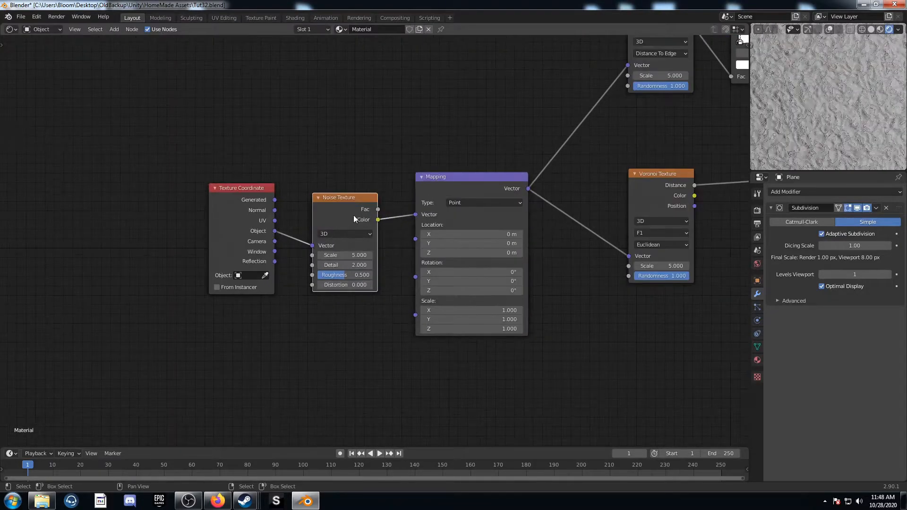
- Insert a MixRGB node between the Noise Texture and Mapping, and connect the Object coordinates to its Color2 input
left_click(339, 108)
key("shift+a")
left_click(350, 272)
type("mixr")
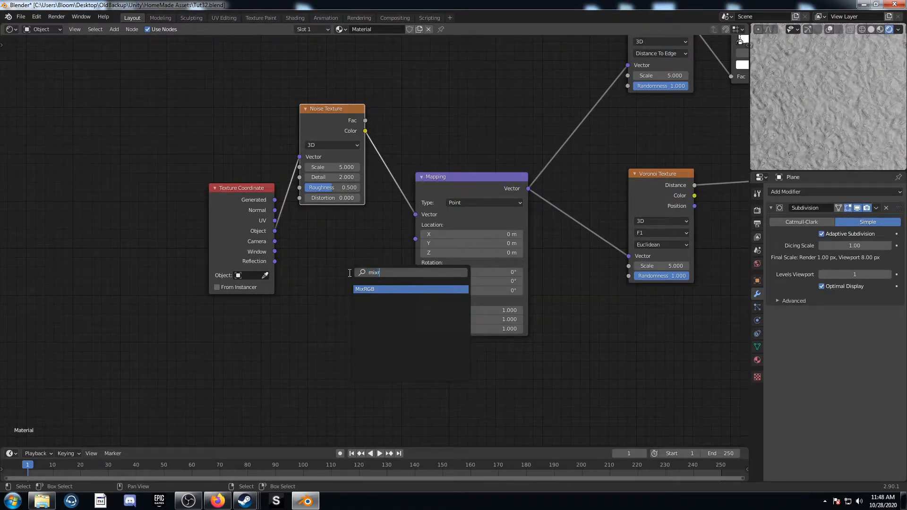
key("Return")
left_click(398, 138)
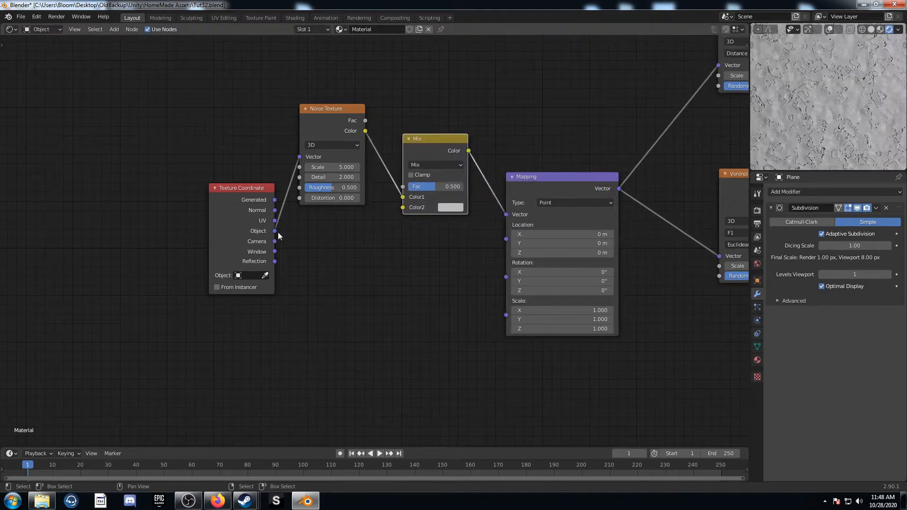
left_click_drag(275, 230, 403, 207)
- Try Mix factors of 0.592, 1 and 0 to compare how strongly the noise distorts the Voronoi cells
scroll(373, 220, "up", 1)
scroll(373, 222, "up", 1)
mouse_move(415, 240)
left_mouse_down()
mouse_move(441, 240)
mouse_move(423, 240)
left_mouse_up()
left_click_drag(282, 135, 288, 116)
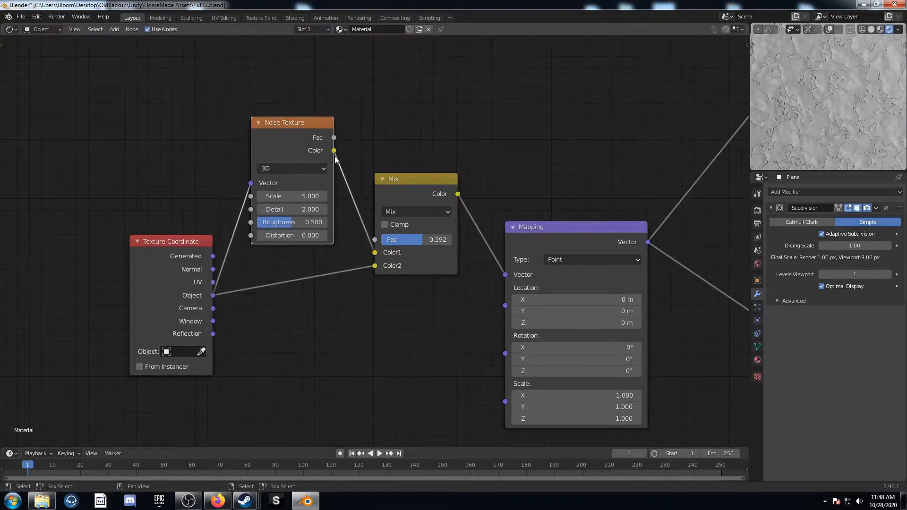
left_click_drag(407, 238, 467, 240)
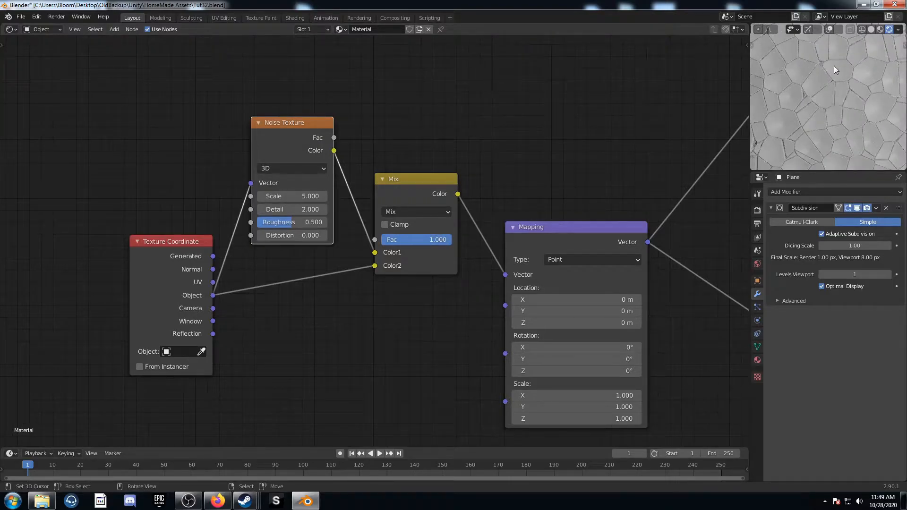
left_click_drag(420, 239, 381, 239)
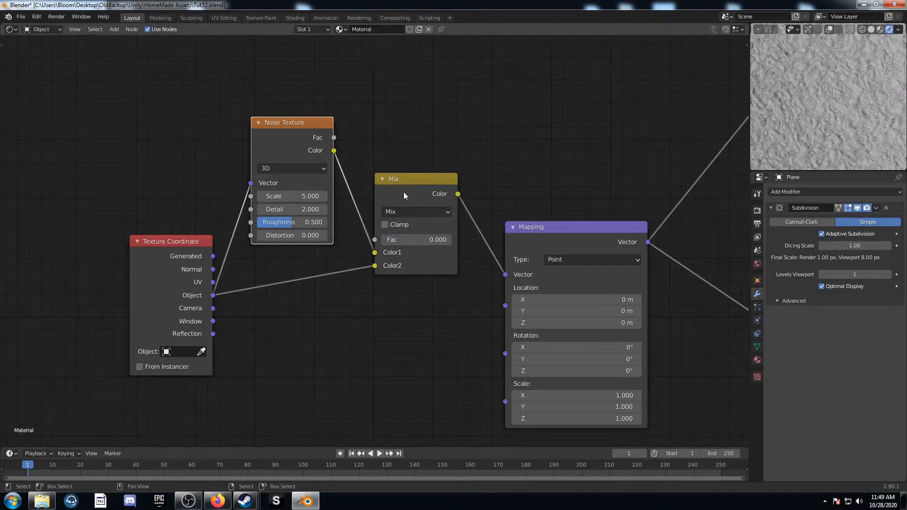
- Set the factor of the Mix node between the noise and Mapping to 0.93
left_click(443, 240)
key("BackSpace")
key("Return")
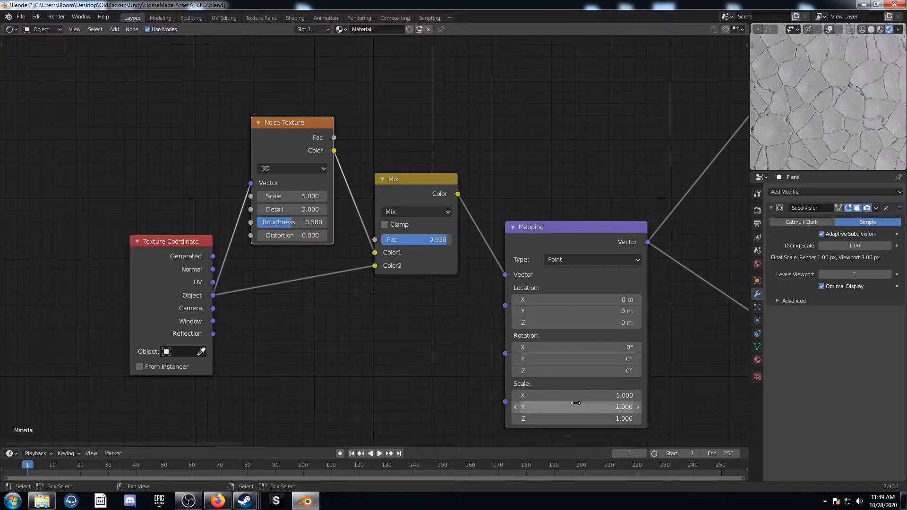
- Set the Noise Texture's scale to 7
left_click_drag(296, 195, 301, 195)
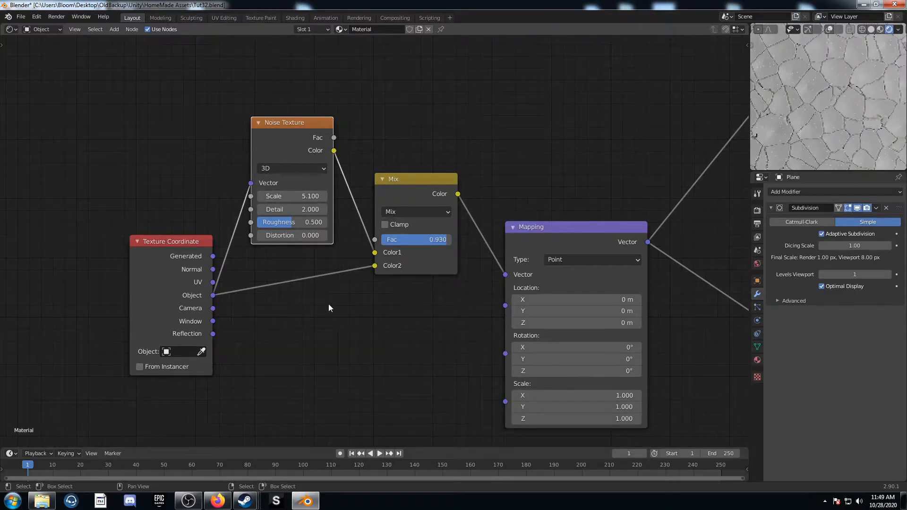
left_click(291, 196)
type("7")
key("Return")
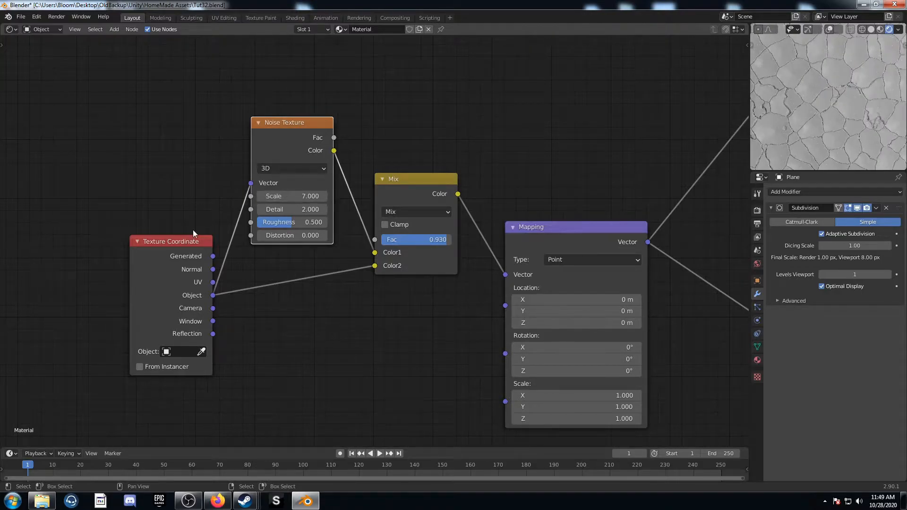
- Move the Texture Coordinate node away and insert a duplicate Noise Texture between it and the existing Noise Texture
middle_click_drag(196, 234, 487, 236)
left_click_drag(481, 247, 268, 253)
left_click(588, 126)
key("shift+d")
left_click(387, 166)
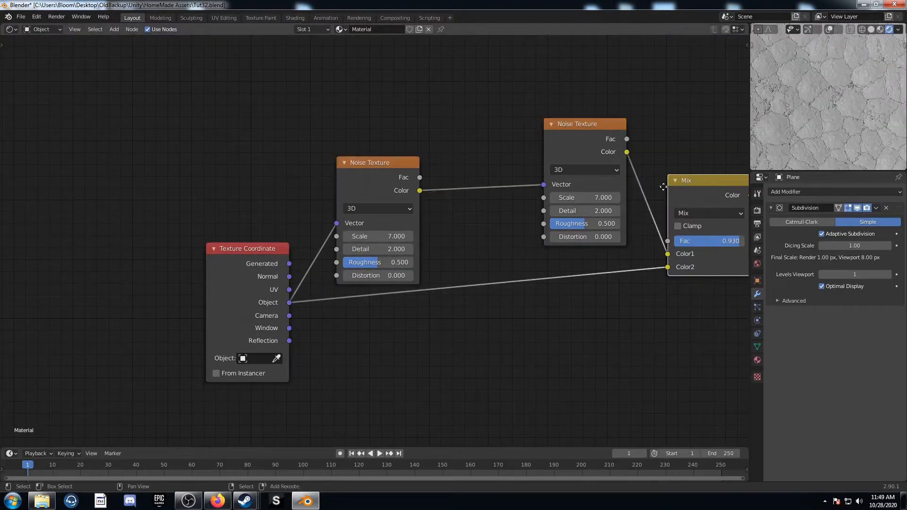
- Insert a duplicate Mix node between the two Noise Textures, feed its Color2 from the Object coordinates, and reposition the first Noise Texture
key("shift+d")
left_click(488, 142)
left_click_drag(288, 302, 466, 225)
middle_click_drag(490, 271, 475, 301)
left_click_drag(359, 199, 361, 155)
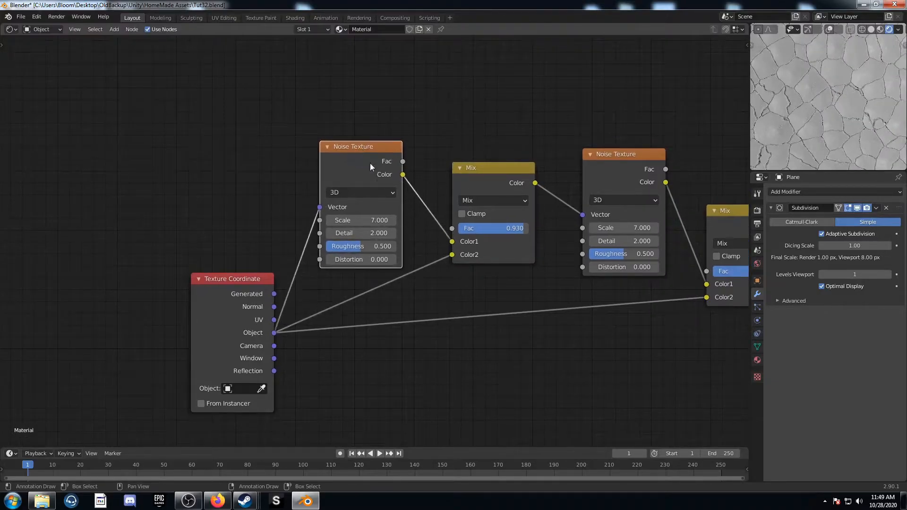
- Set the first Noise Texture's scale to 80 and the factor of the Mix node after it to 0.98
double_click(331, 220)
type("80")
key("Return")
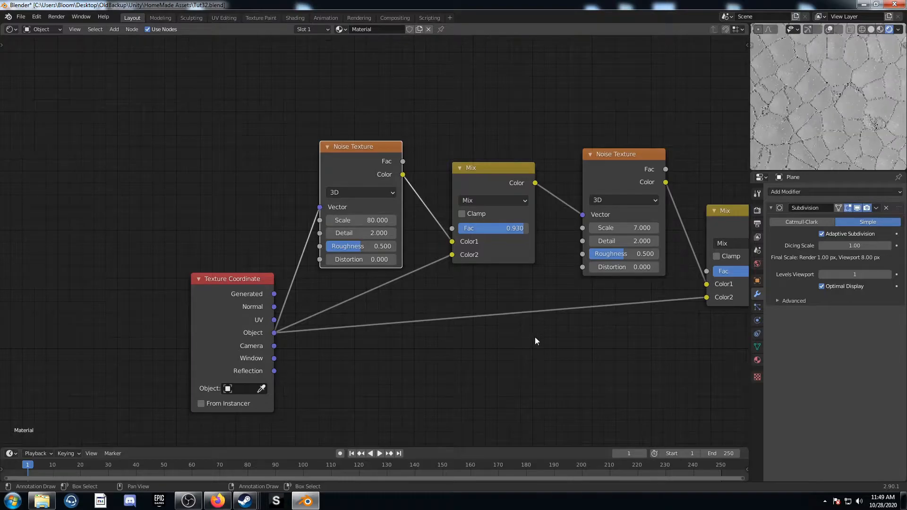
double_click(477, 229)
key("BackSpace")
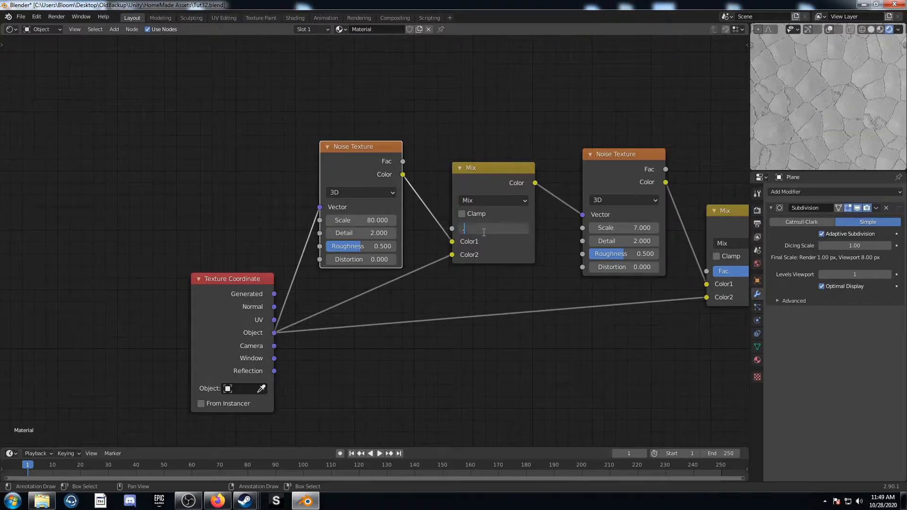
type(".98")
key("Return")
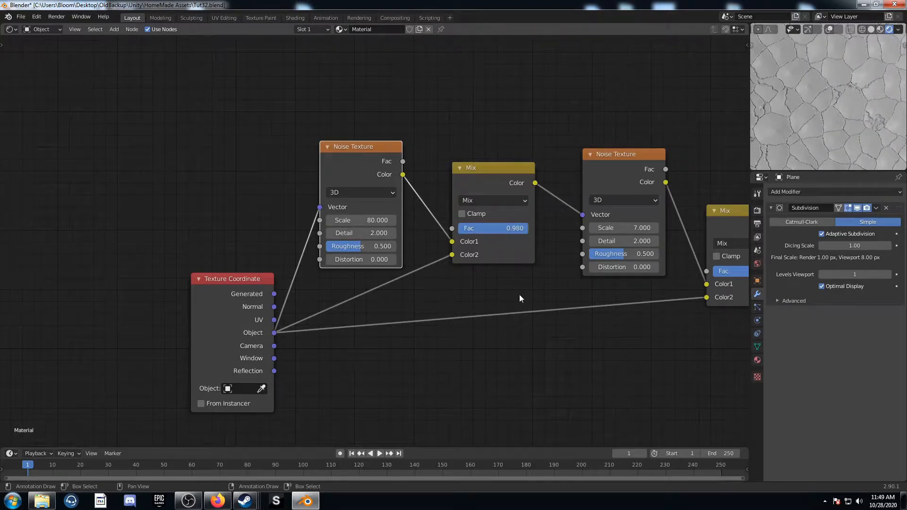
- Pull the middle of the RGB Curves node's curve down to about X 0.495, Y 0.2
scroll(519, 294, "down", 2)
middle_click_drag(597, 305, 386, 305)
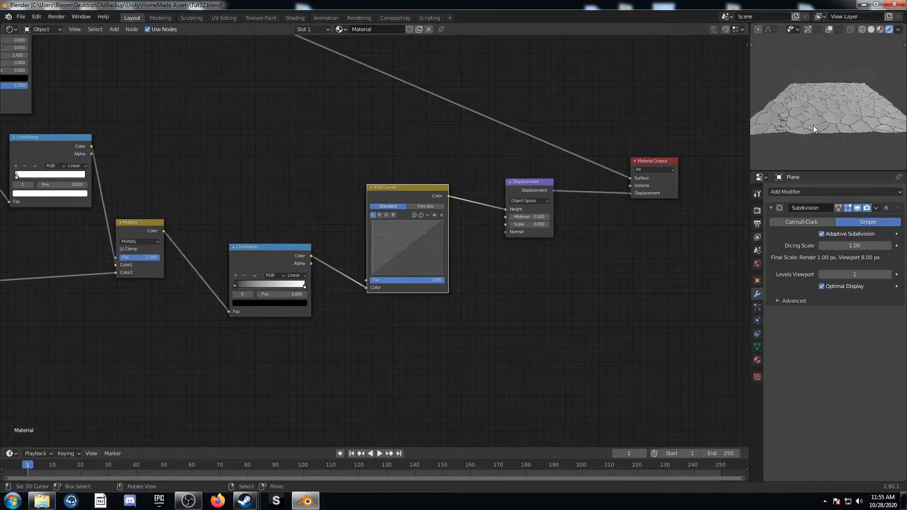
scroll(812, 126, "up", 4)
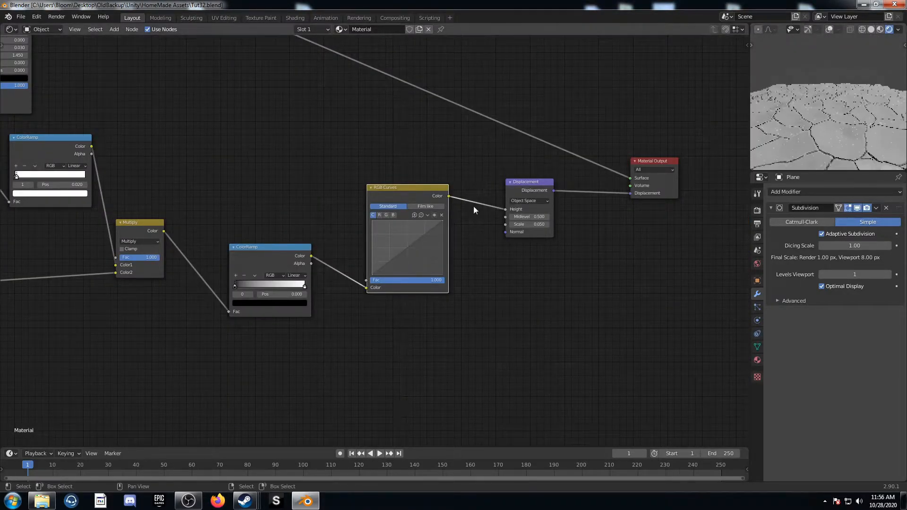
scroll(427, 290, "up", 2)
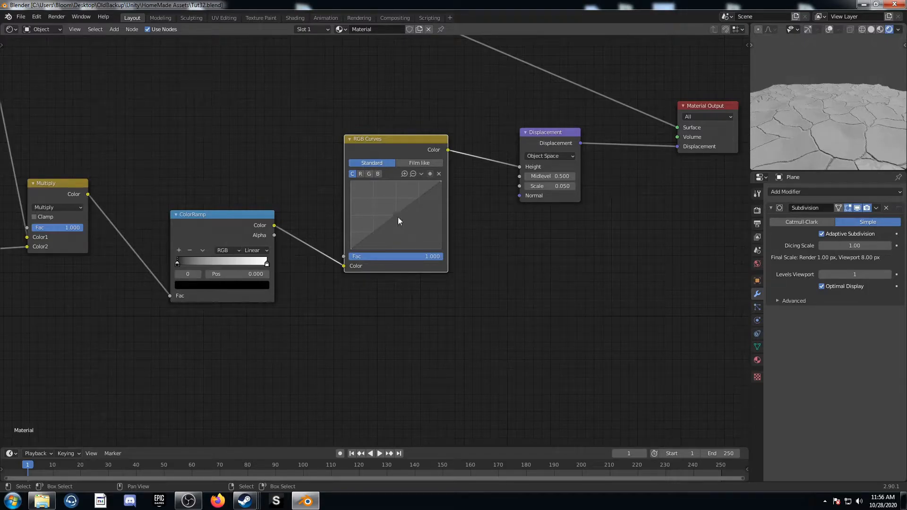
left_click_drag(393, 219, 395, 236)
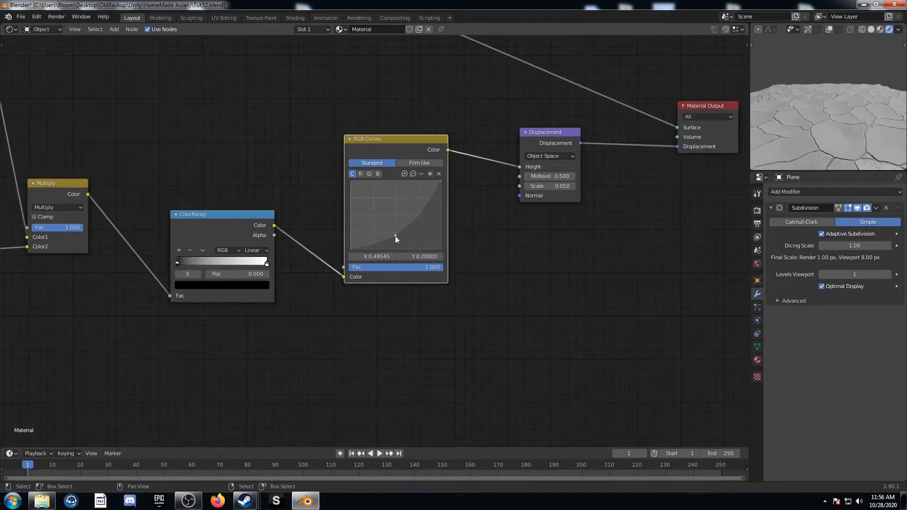
middle_click_drag(857, 145, 815, 128)
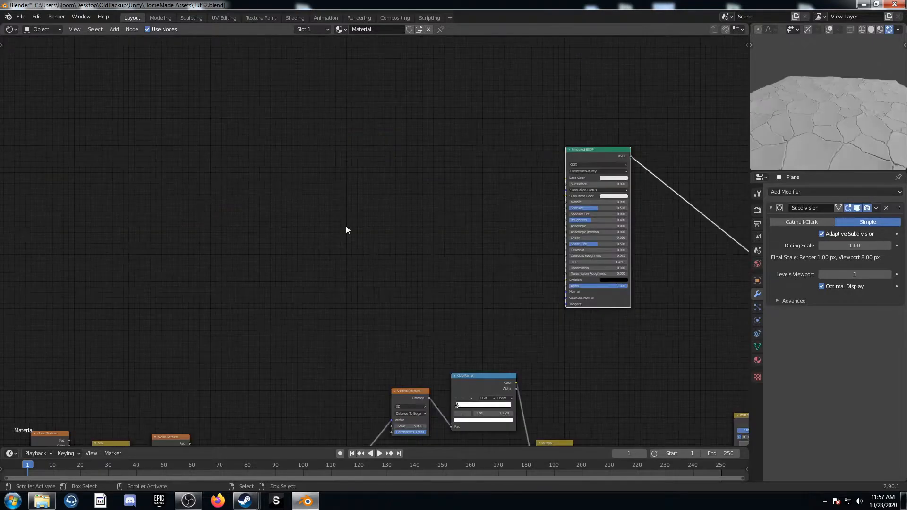
- Add a ColorRamp and a duplicate of it, chain them together, and connect the second one to the Principled BSDF's Base Color
key("shift+a")
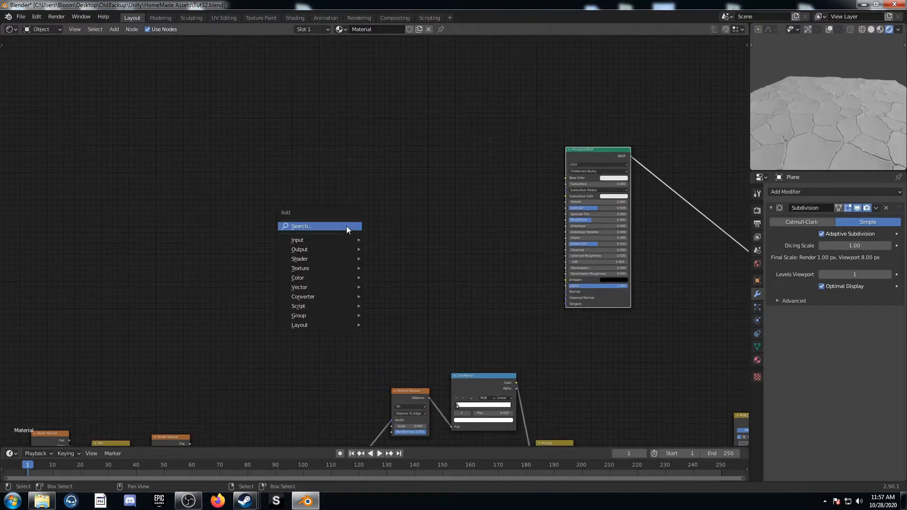
left_click(346, 227)
type("colorramp")
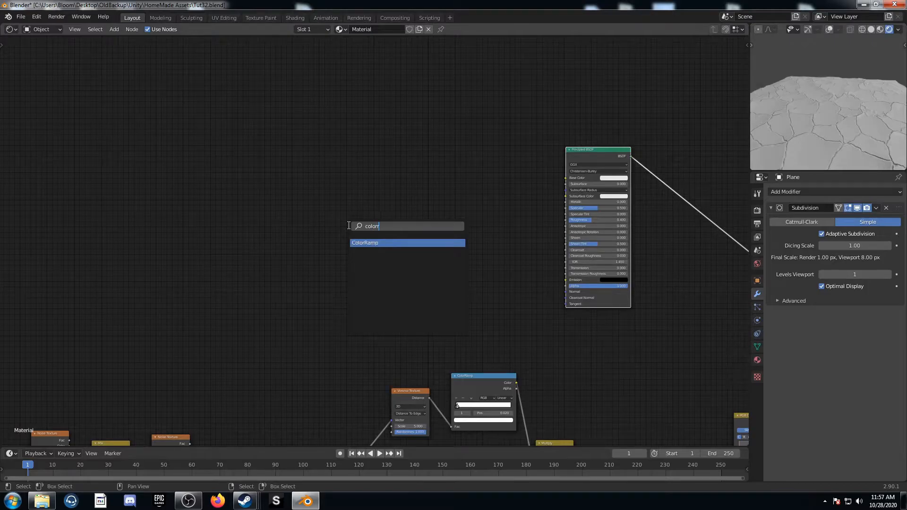
key("Return")
left_click(355, 160)
key("shift+d")
left_click(482, 170)
left_click_drag(419, 171, 439, 208)
left_click_drag(503, 163, 565, 178)
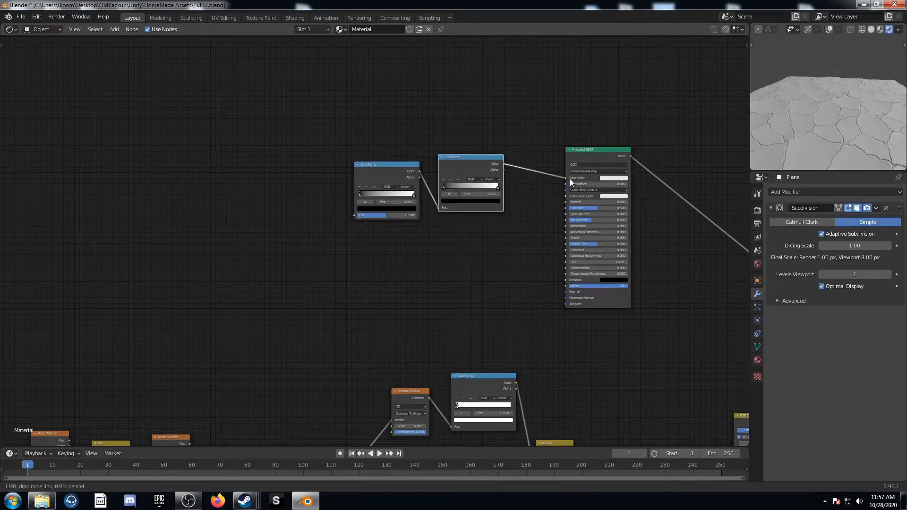
- Add a Noise Texture before the two chained ColorRamps and connect its Color output to the first ramp's Fac
middle_click_drag(172, 265, 237, 275)
key("shift+a")
left_click(325, 220)
type("noise")
key("Return")
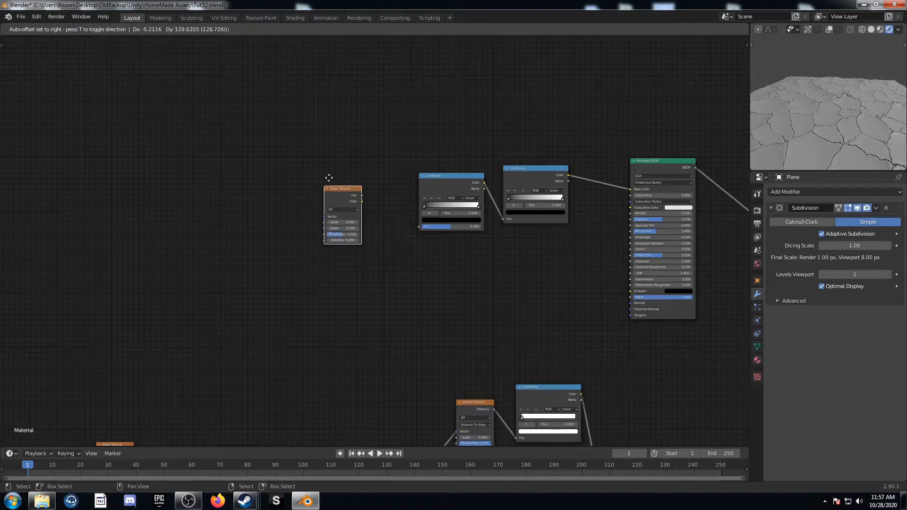
left_click(329, 173)
left_click_drag(362, 194, 419, 226)
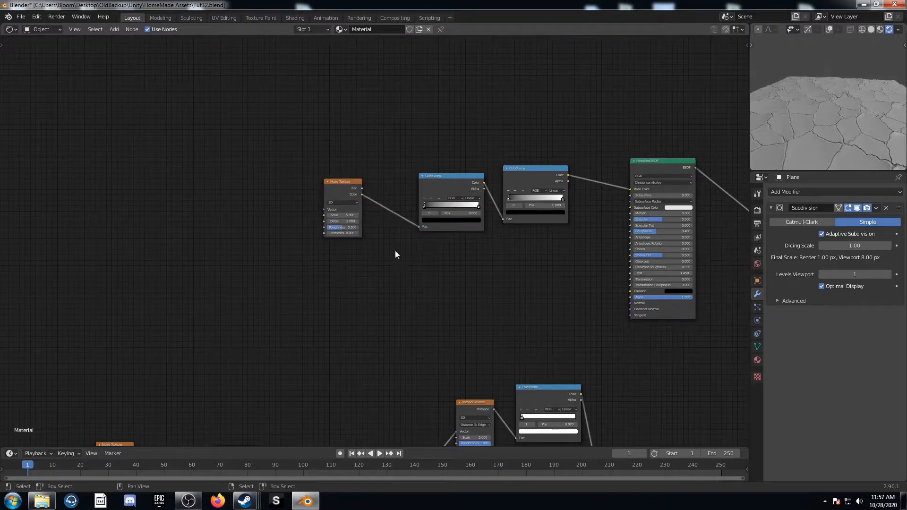
- Set the scale of the Noise Texture feeding the colour ramps to 10
scroll(395, 250, "up", 2)
left_click(333, 206)
type("5.0")
type("10")
key("Return")
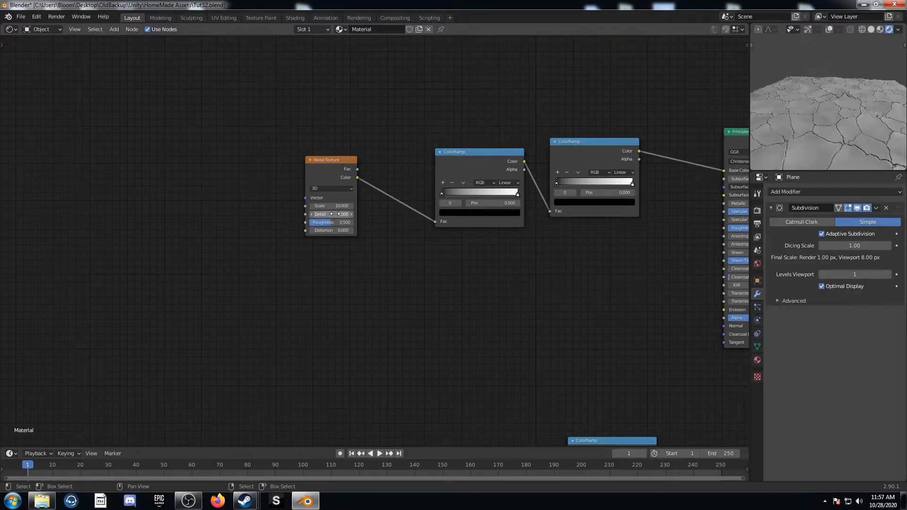
- Split the node editor area and change the new area to an Image Editor
left_click_drag(2, 23, 214, 57)
left_click(11, 29)
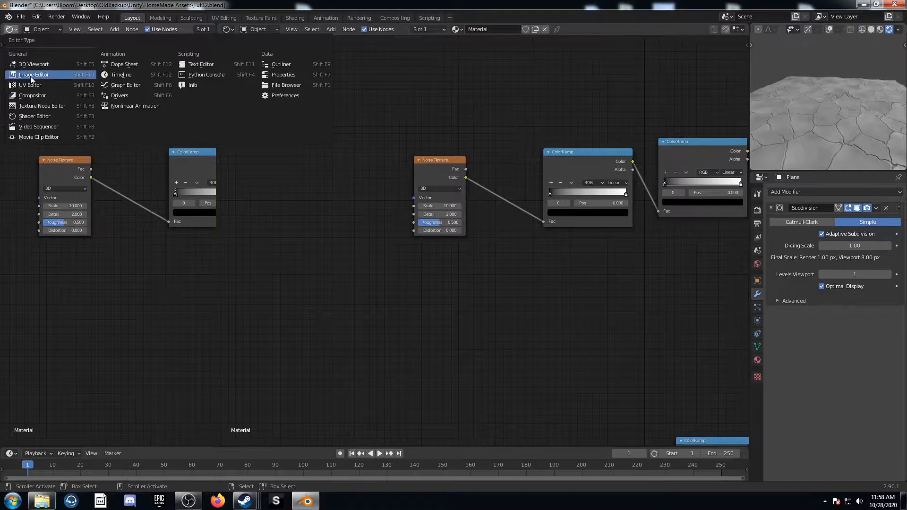
left_click(41, 75)
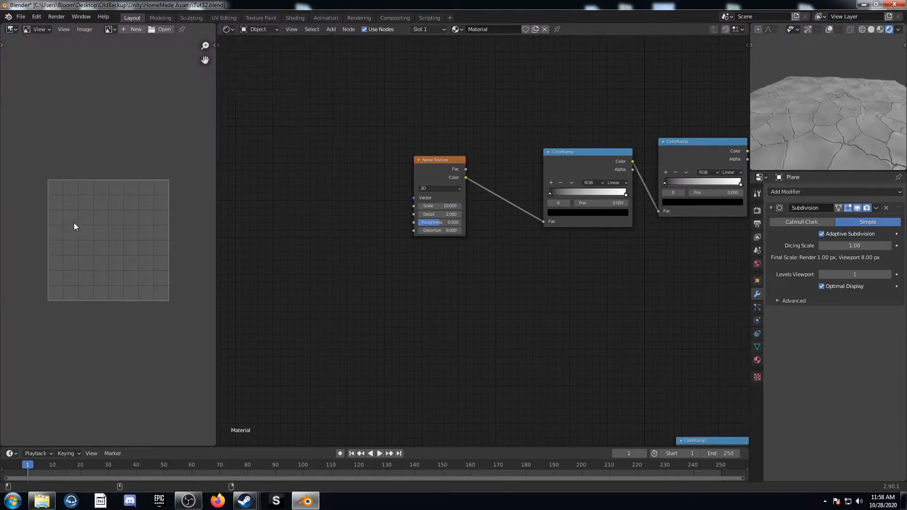
scroll(73, 223, "up", 3)
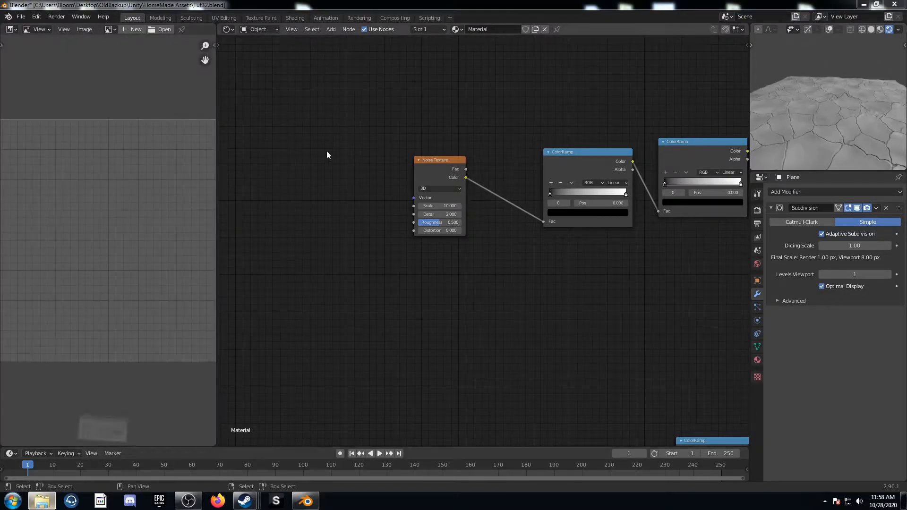
- Switch to the file browser's images folder and load the dry-mud-texture reference picture into the Image Editor
key("alt+Tab")
scroll(424, 125, "up", 2)
scroll(426, 127, "down", 1)
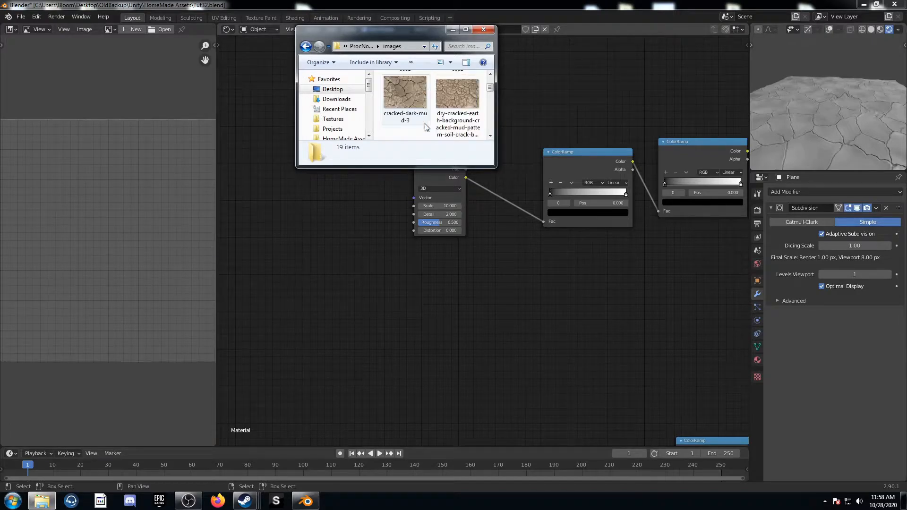
scroll(425, 126, "down", 2)
left_click_drag(405, 101, 106, 220)
left_click(147, 295)
scroll(146, 295, "down", 3)
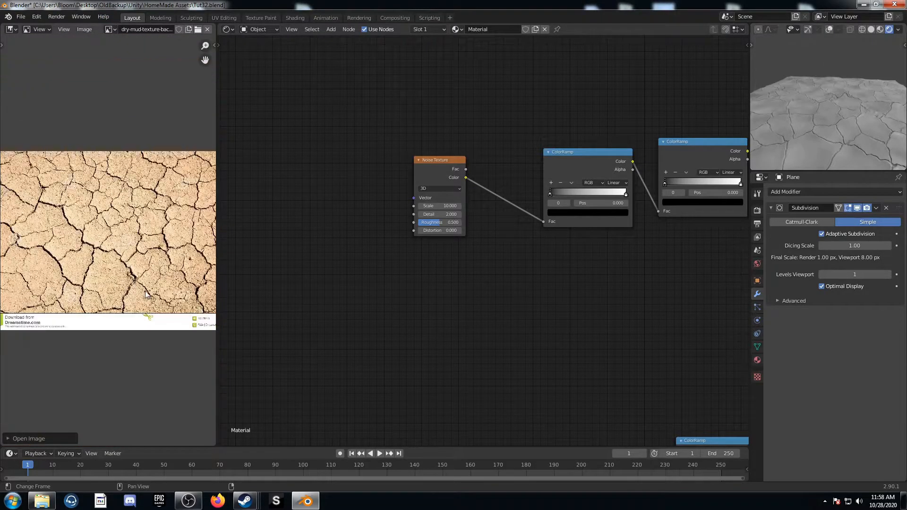
scroll(140, 290, "up", 5)
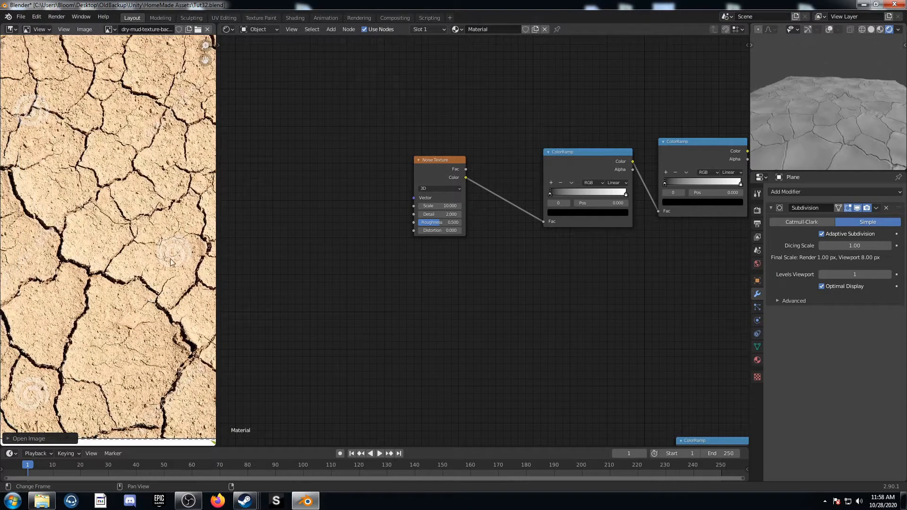
- Fill the second ColorRamp with sandy tones sampled by eyedropper across the mud reference, sampling a second time within a single mud slab
middle_click_drag(622, 257, 493, 254)
left_click_drag(582, 141, 593, 133)
key("e")
mouse_move(135, 210)
left_mouse_down()
mouse_move(81, 231)
mouse_move(116, 232)
left_mouse_up()
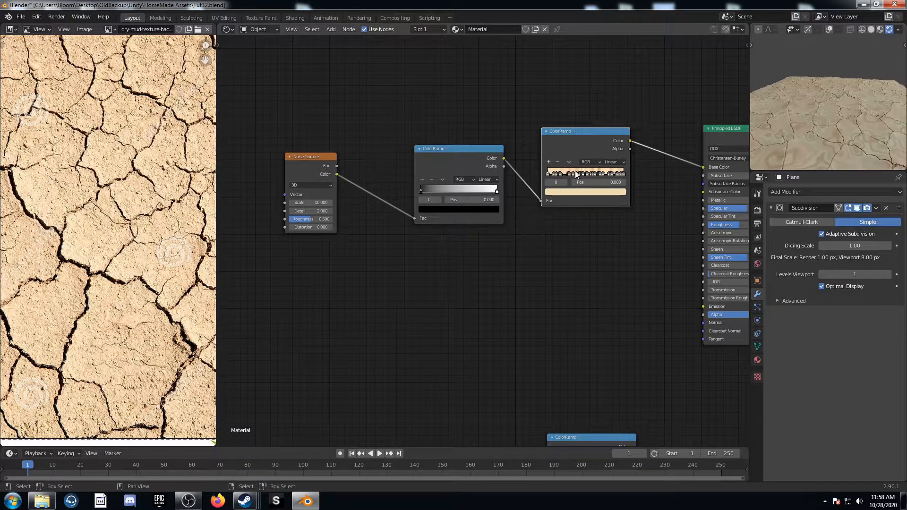
key("e")
left_click_drag(78, 185, 56, 192)
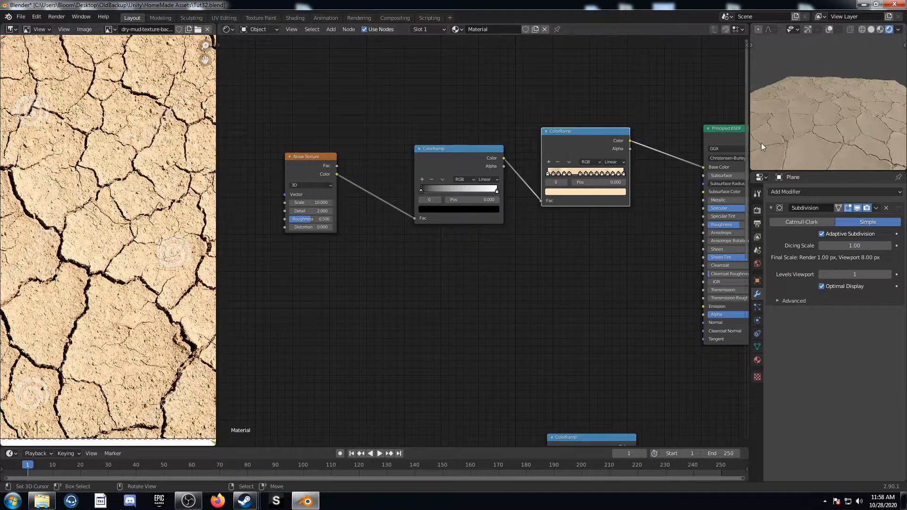
middle_click_drag(857, 132, 811, 157)
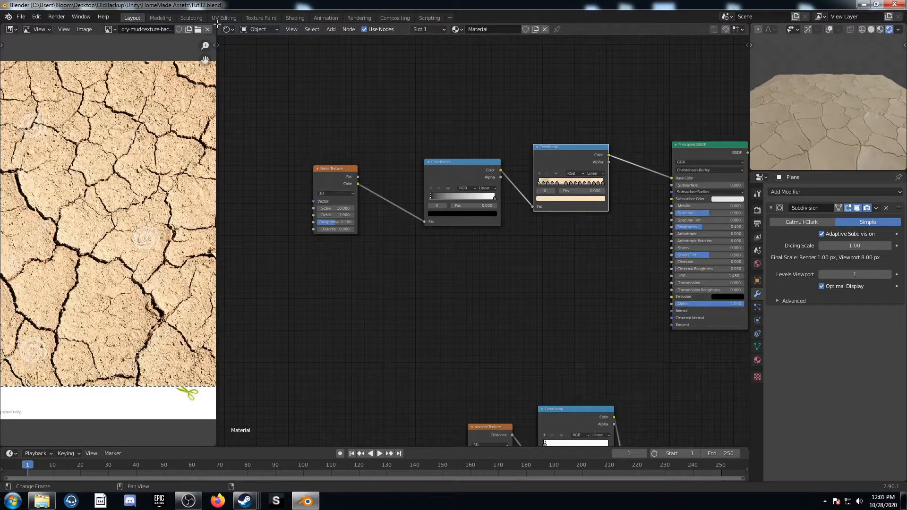
- Close the reference image area and set the Principled BSDF's roughness to 0.7
left_click_drag(216, 24, 97, 41)
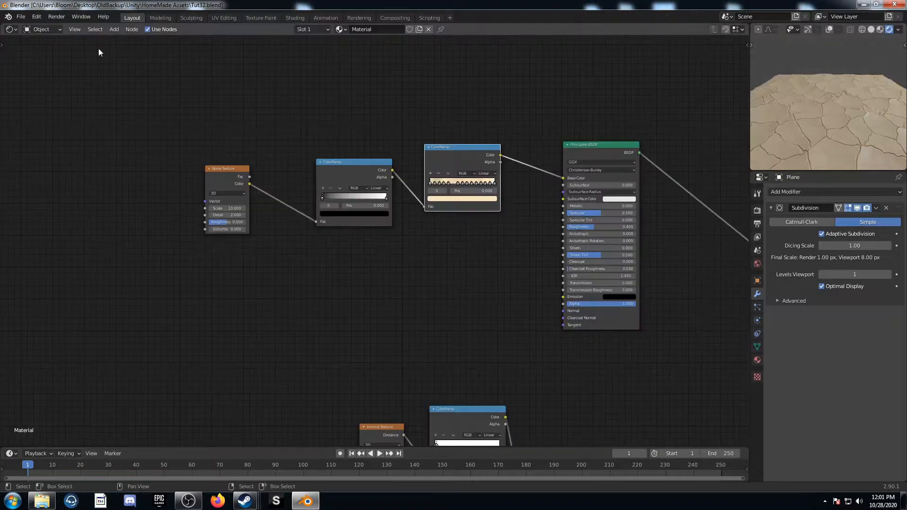
middle_click_drag(184, 227, 110, 203)
middle_click_drag(409, 211, 259, 183)
scroll(354, 224, "up", 4)
middle_click_drag(401, 192, 361, 226)
double_click(381, 185)
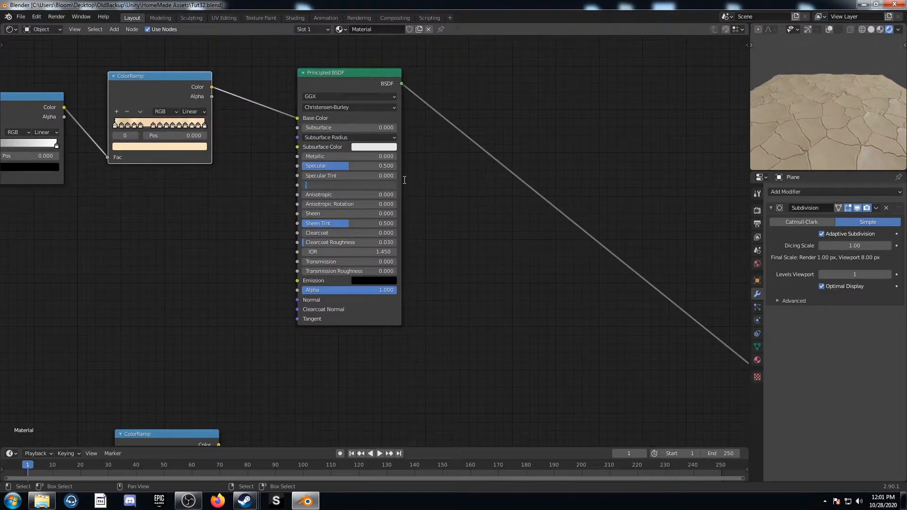
type(".7")
key("Return")
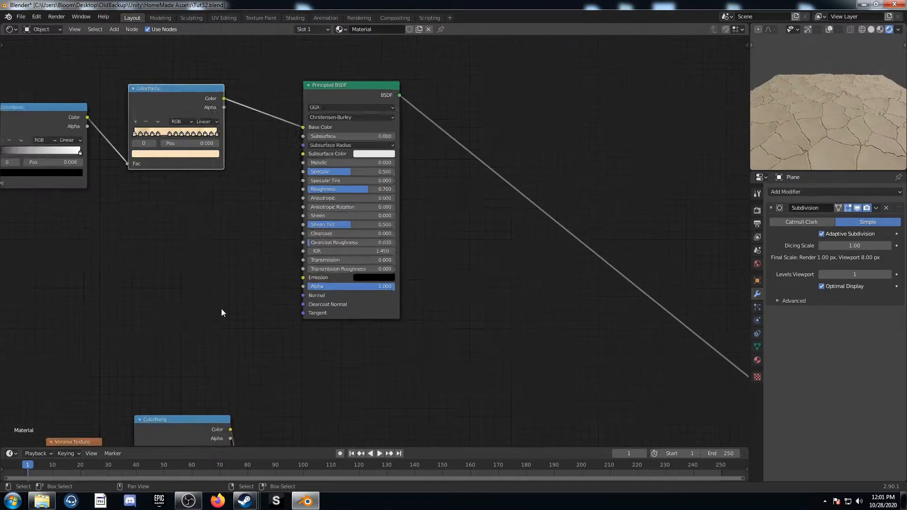
- Add a new Voronoi Texture node in the empty space below the displacement nodes
scroll(222, 310, "down", 5)
scroll(243, 308, "up", 1)
scroll(244, 307, "up", 3)
middle_click_drag(296, 289, 261, 307)
middle_click_drag(257, 410, 311, 189)
mouse_move(225, 307)
middle_mouse_down()
mouse_move(205, 295)
mouse_move(209, 308)
middle_mouse_up()
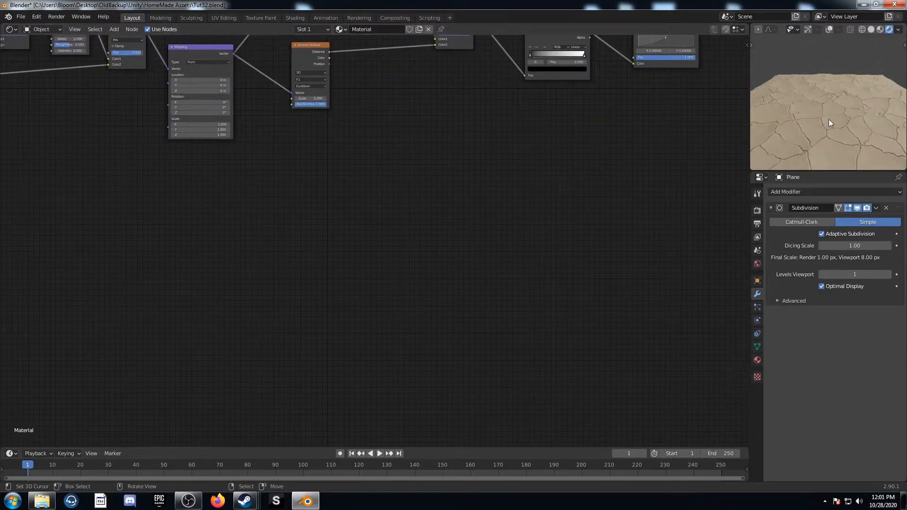
middle_click_drag(126, 259, 231, 236)
scroll(326, 217, "up", 4)
middle_click_drag(321, 217, 397, 239)
scroll(272, 278, "down", 1)
scroll(271, 278, "down", 3)
key("shift+a")
left_click(329, 273)
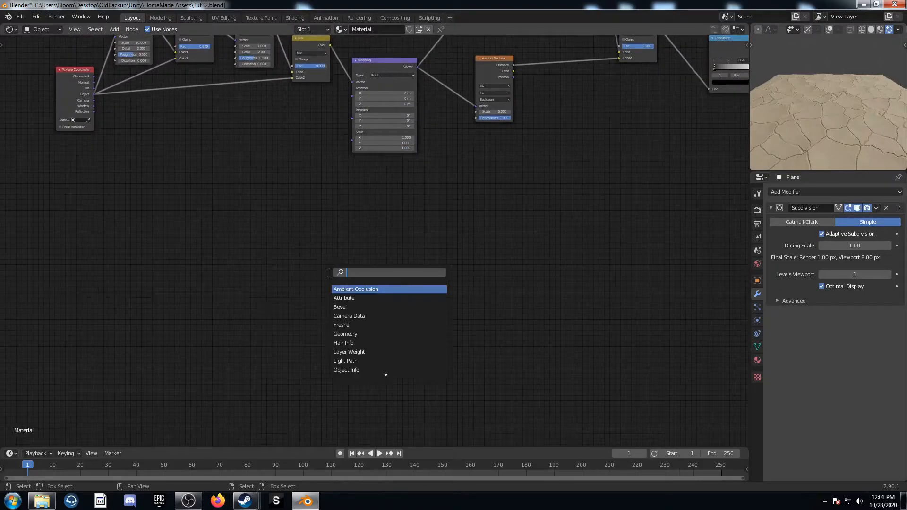
type("voronoi")
key("Return")
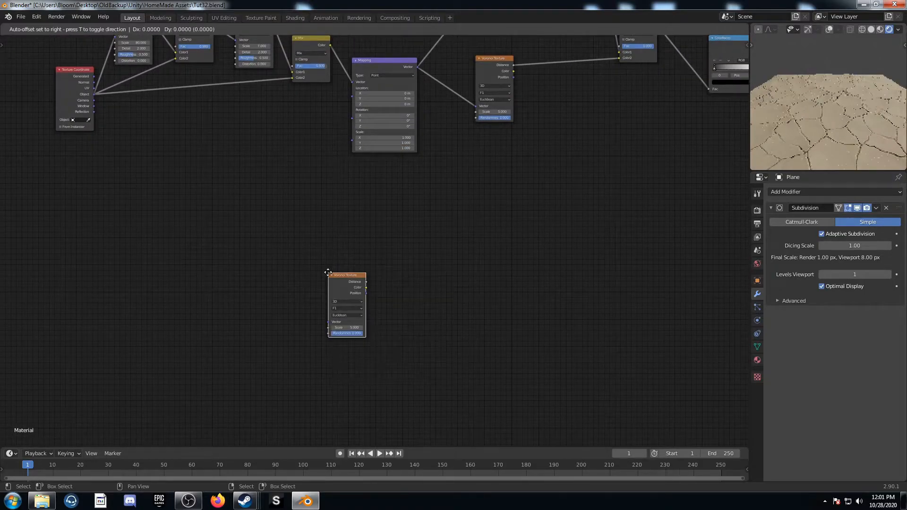
- Attach Mapping and Texture Coordinate nodes to the new Voronoi Texture, use the Object coordinates, and move both nodes away from it
key("ctrl+t")
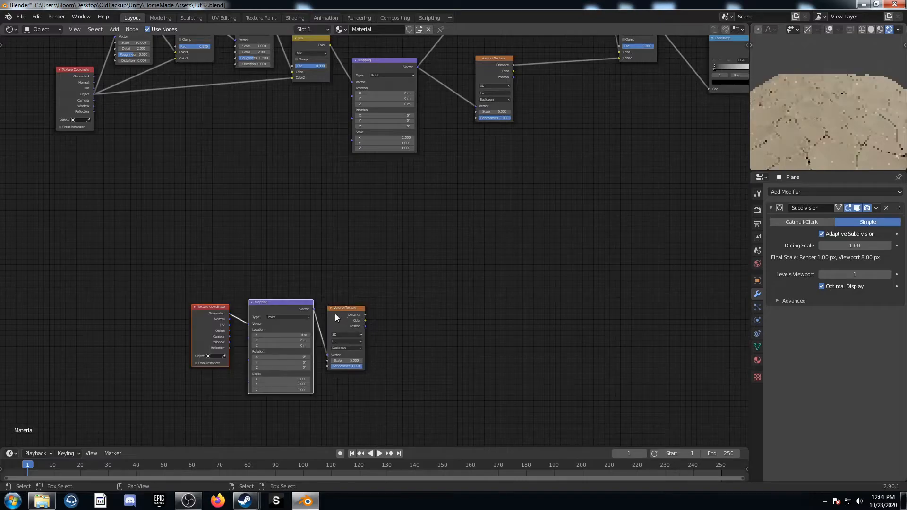
middle_click_drag(230, 340, 239, 305)
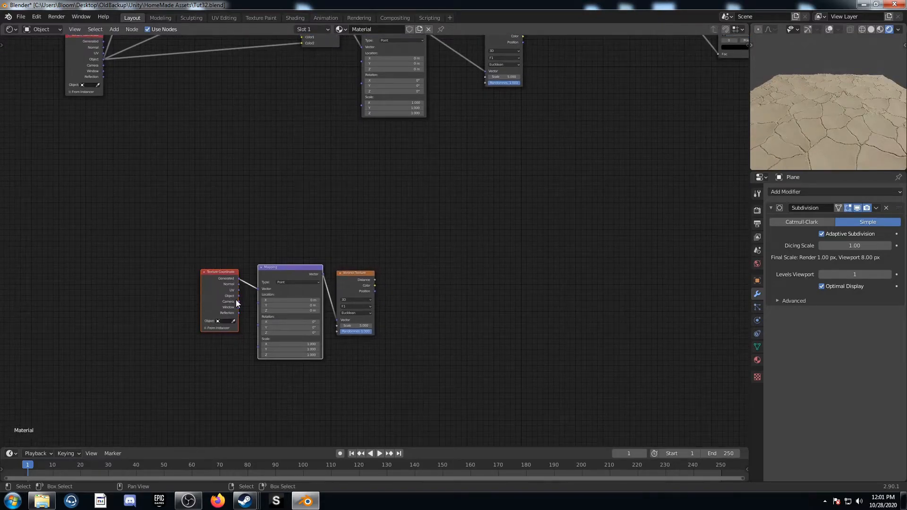
left_click_drag(298, 276, 163, 278)
middle_click_drag(313, 337, 250, 329)
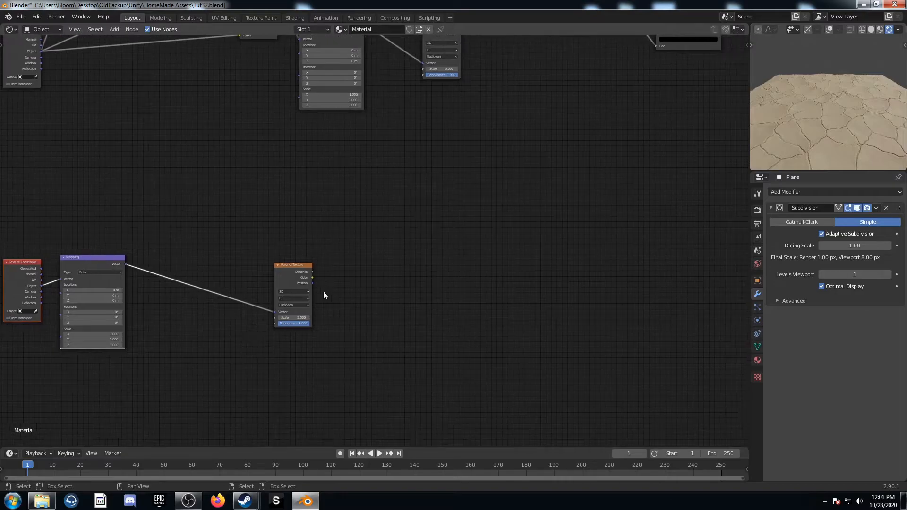
- Preview the new Voronoi Texture's Distance output on the plane
left_click(290, 268, "ctrl+shift")
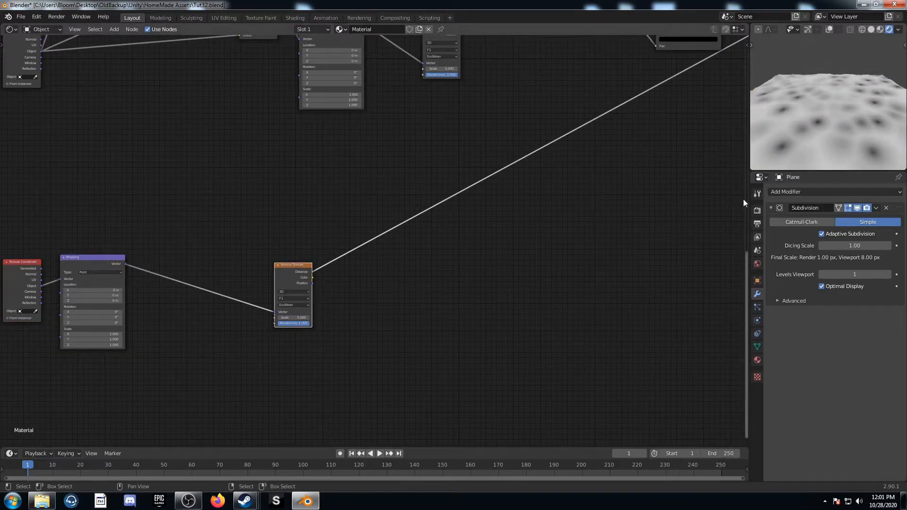
scroll(436, 332, "up", 1)
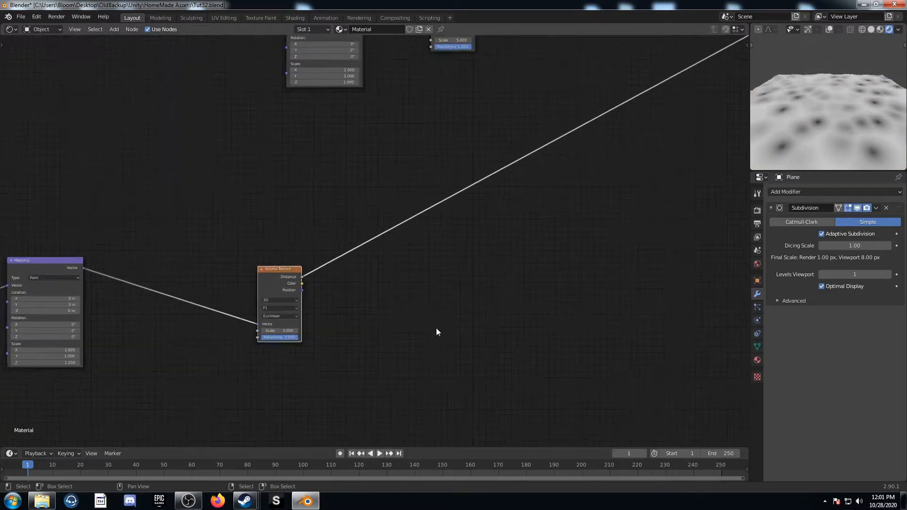
- Add a ColorRamp node to the link coming from the new Voronoi Texture's Distance output
middle_click_drag(370, 280, 355, 279)
key("shift+a")
left_click(373, 274)
type("colorramp")
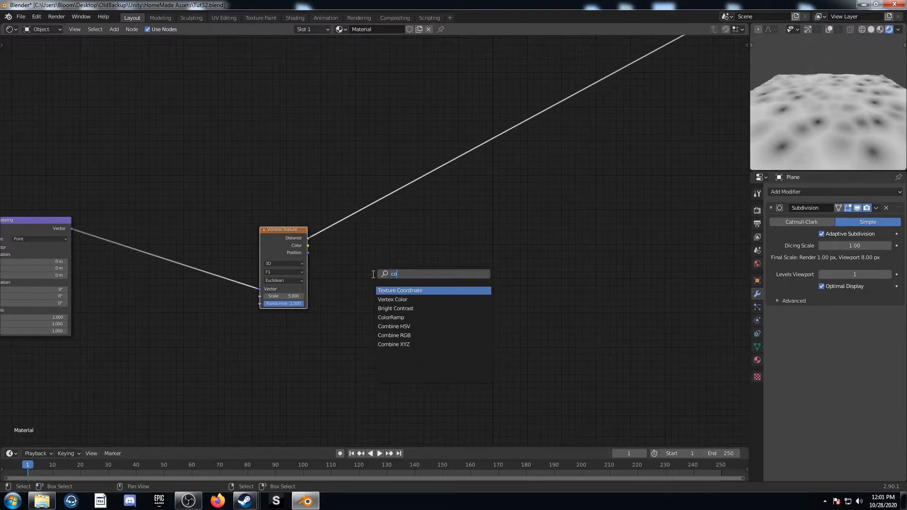
key("Return")
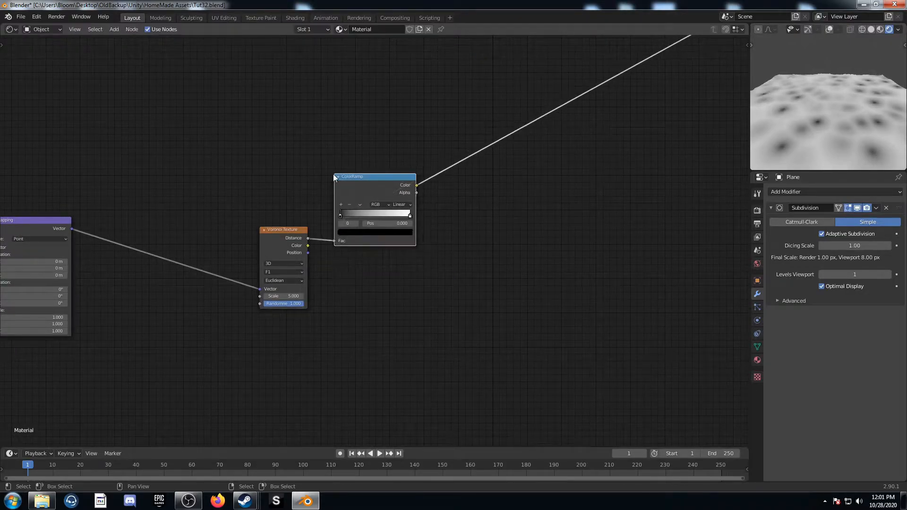
left_click(333, 174)
- Roughly tighten the new ColorRamp by moving its black stop to about 0.109 and its white stop to about 0.518
scroll(384, 272, "up", 2)
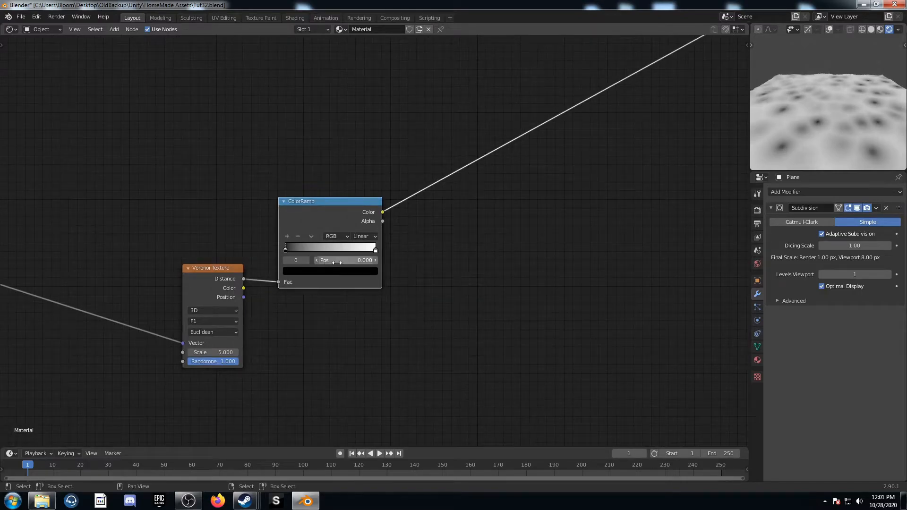
left_click_drag(286, 251, 296, 249)
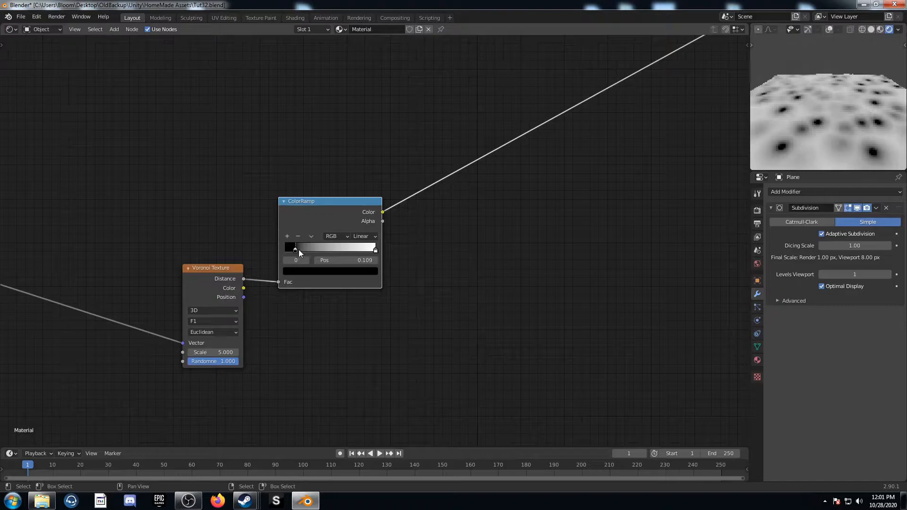
left_click(375, 251)
left_click_drag(375, 251, 331, 252)
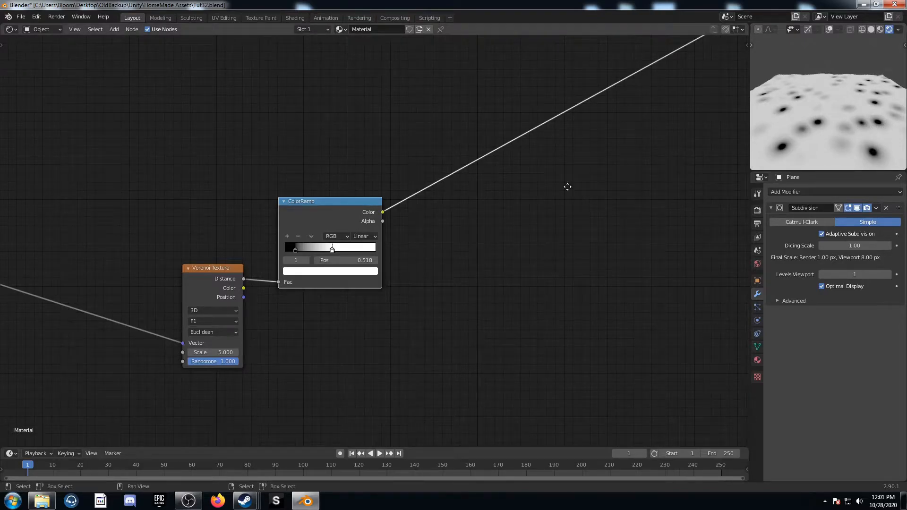
middle_click_drag(567, 187, 488, 160)
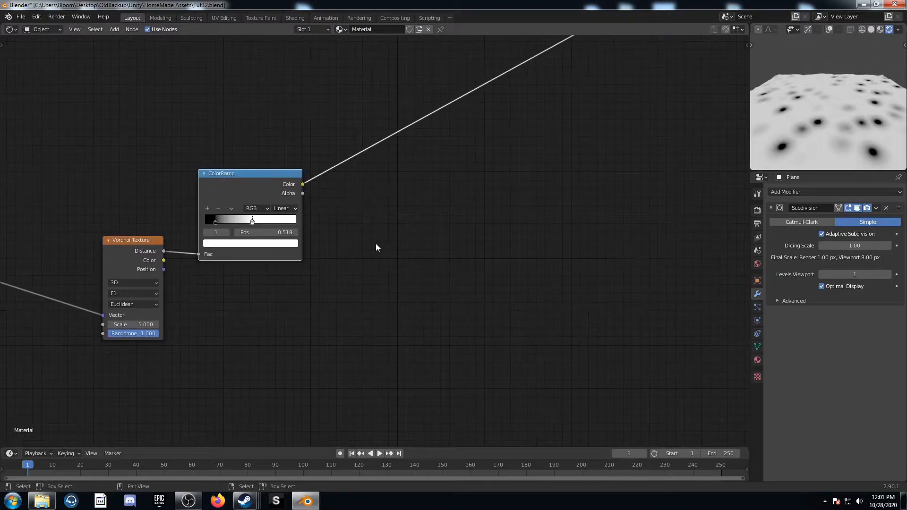
- Set the new ColorRamp's black stop to position 0.14 and its white stop to position 0.57
left_click(215, 221)
left_click(255, 233)
key("BackSpace")
type(".14")
key("Return")
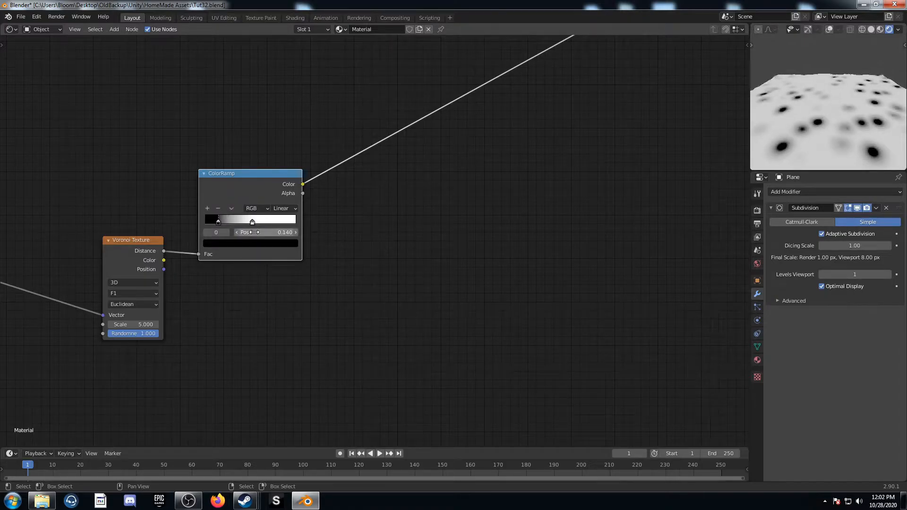
left_click(253, 222)
left_click(259, 229)
key("BackSpace")
type(".57")
key("Return")
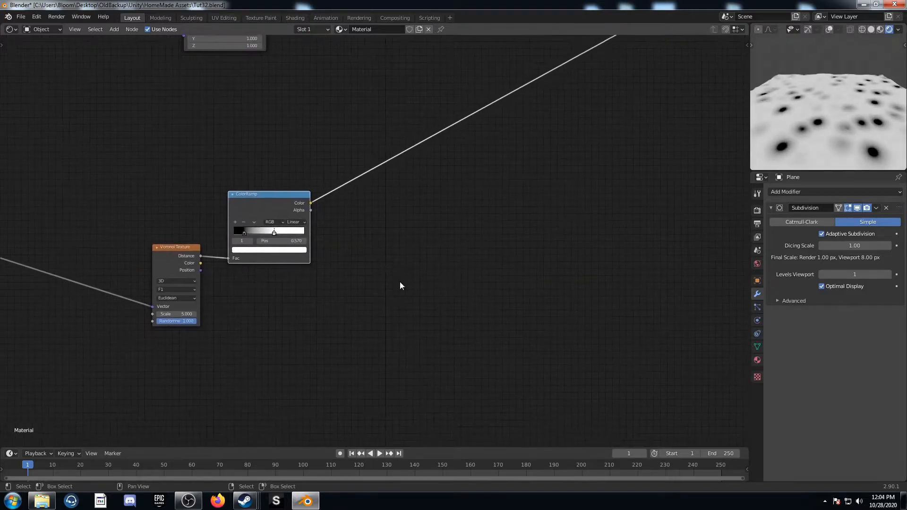
- Duplicate the ColorRamp and insert the copy into the link leaving the first one
scroll(392, 289, "down", 2)
middle_click_drag(392, 289, 348, 321)
left_click_drag(225, 232, 240, 245)
key("shift+d")
left_click(339, 206)
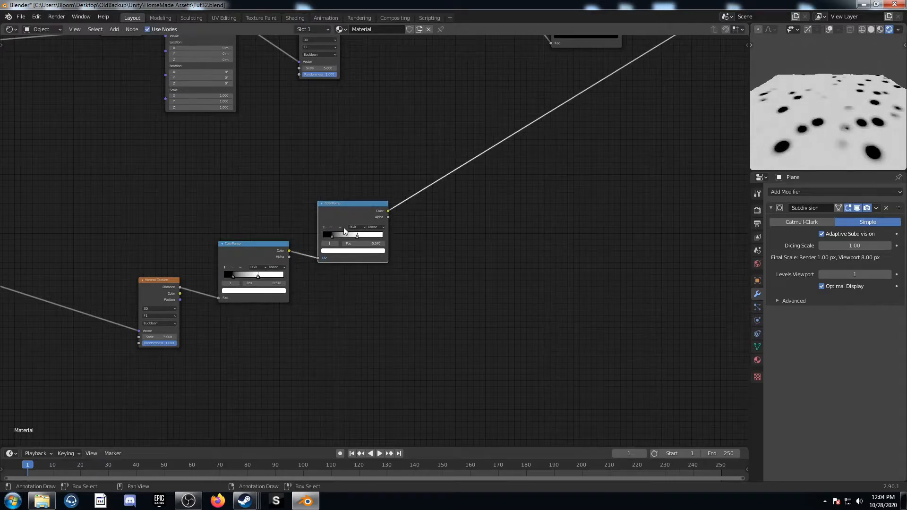
- Reset the duplicated ColorRamp to its default stops and flip it
left_click(340, 227)
left_click(352, 257)
scroll(358, 304, "up", 1)
scroll(358, 308, "up", 1)
left_click(323, 221)
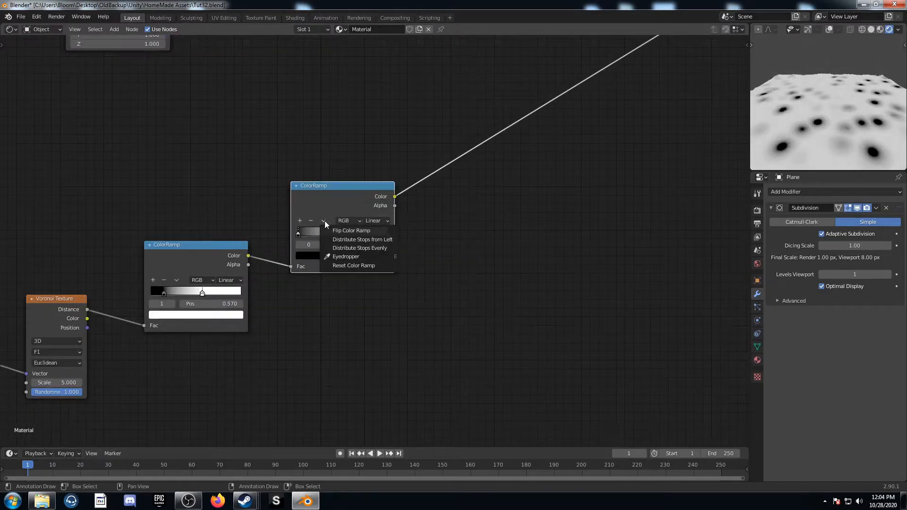
left_click(353, 231)
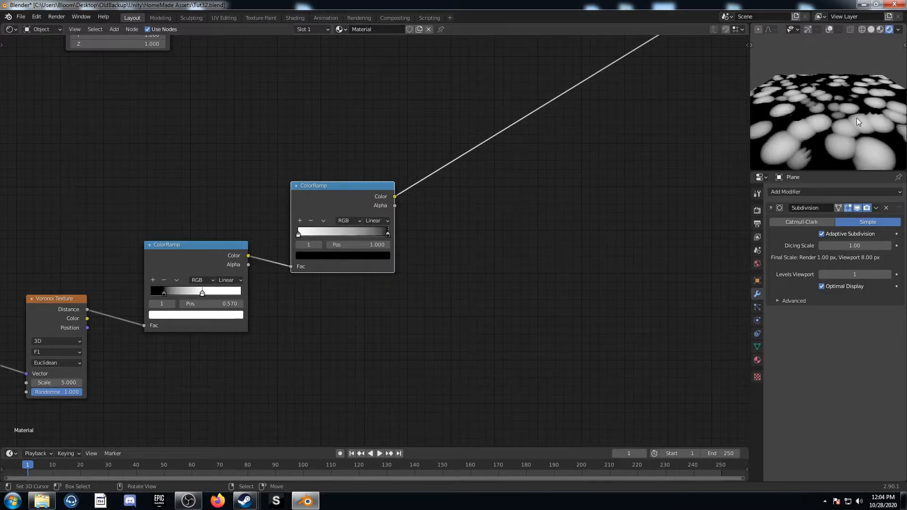
- Set the flipped ColorRamp's black stop to position 0.32
middle_click_drag(571, 214, 509, 223)
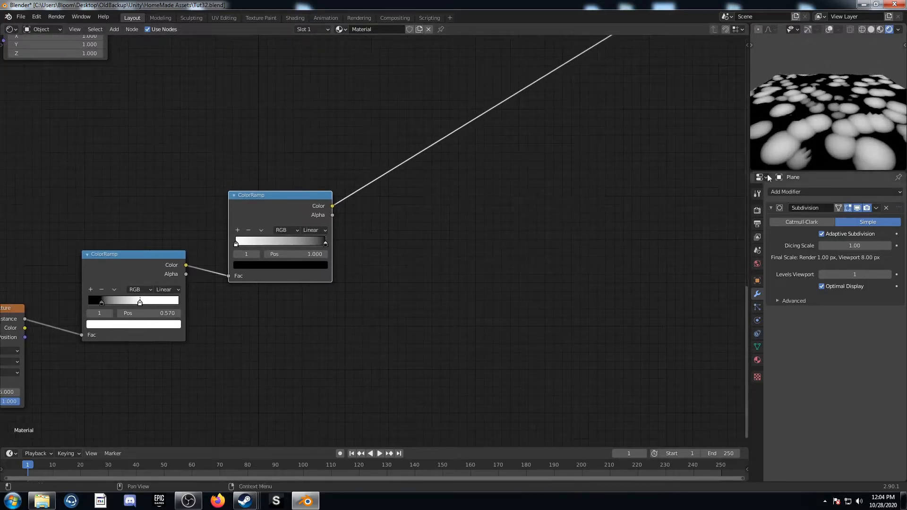
middle_click_drag(567, 204, 532, 219)
scroll(839, 120, "down", 2)
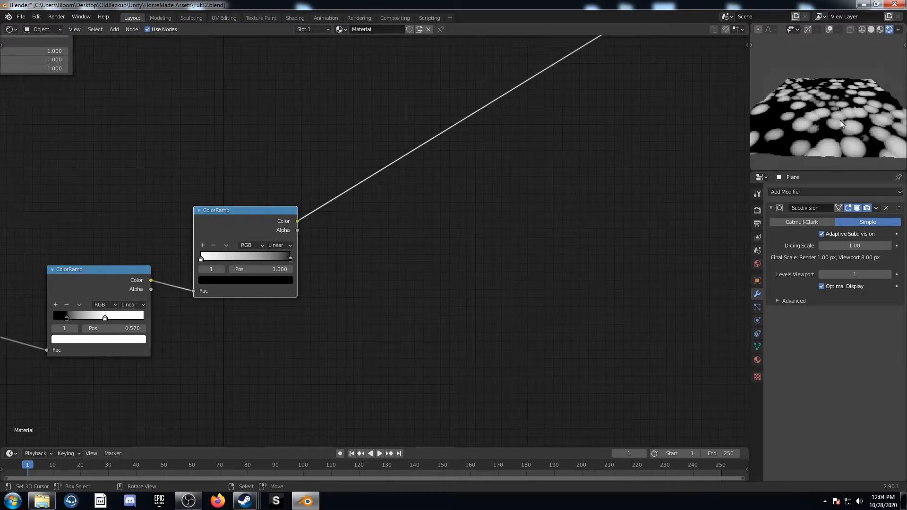
middle_click_drag(465, 222, 497, 209)
left_click_drag(321, 244, 269, 245)
left_click(297, 254)
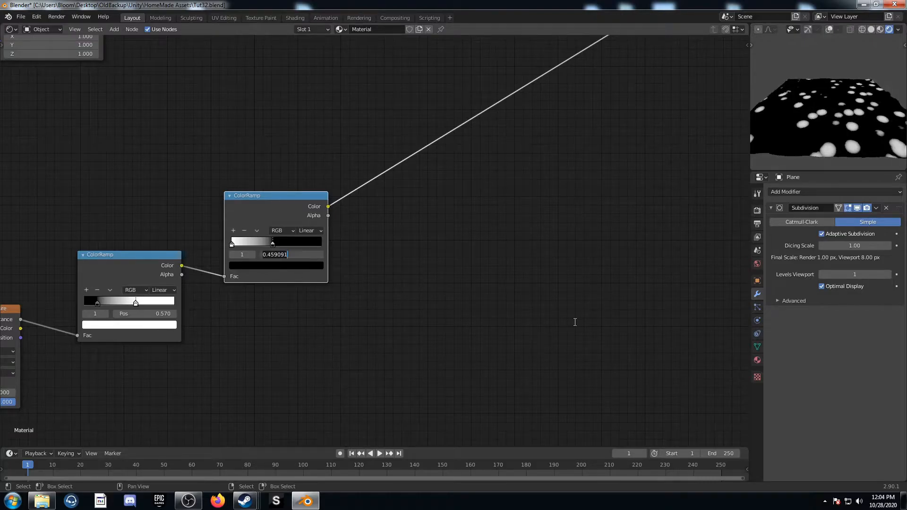
key("ctrl+a")
key("BackSpace")
type(".32")
key("Return")
- Move the Viewer, Material Output and Displacement nodes away from the RGB Curves node to make room
middle_click_drag(363, 294, 330, 300)
middle_click_drag(632, 164, 415, 285)
scroll(445, 248, "down", 3)
left_click_drag(538, 61, 654, 202)
key("g")
left_click(518, 322)
scroll(452, 214, "up", 3)
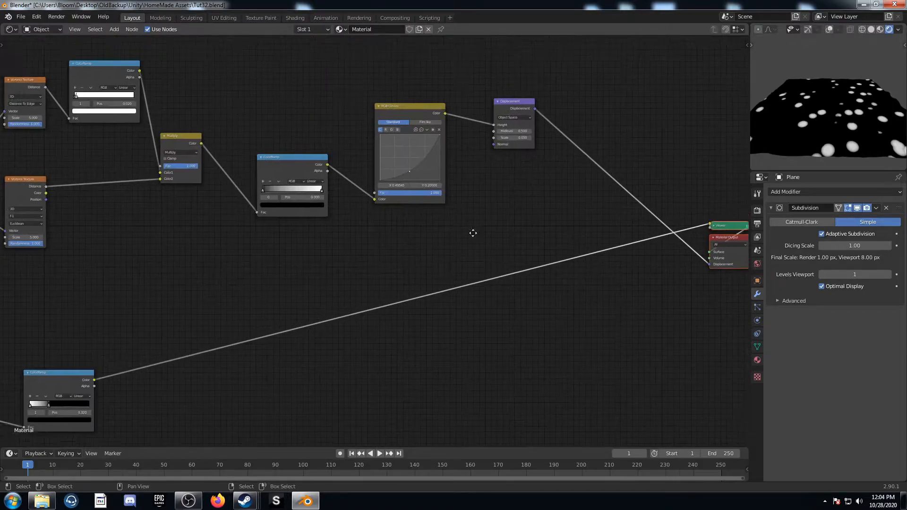
middle_click_drag(475, 157, 449, 222)
left_click_drag(499, 147, 604, 323)
middle_click_drag(412, 341, 453, 210)
middle_click_drag(418, 180, 388, 243)
left_click_drag(421, 100, 408, 99)
- Insert a MixRGB node between the RGB Curves and Displacement nodes and connect the flipped ColorRamp's Color to its Color2 input
key("shift+a")
left_click(495, 227)
type("mixr")
key("Return")
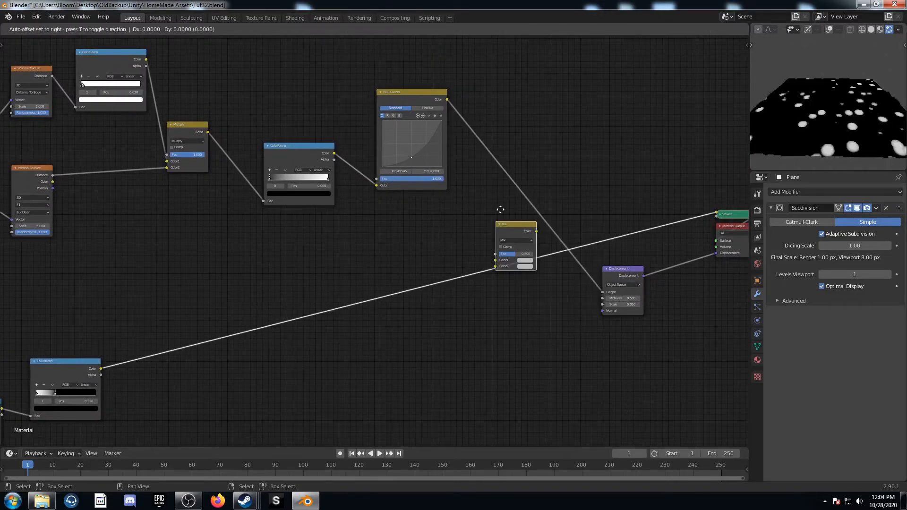
left_click(514, 156)
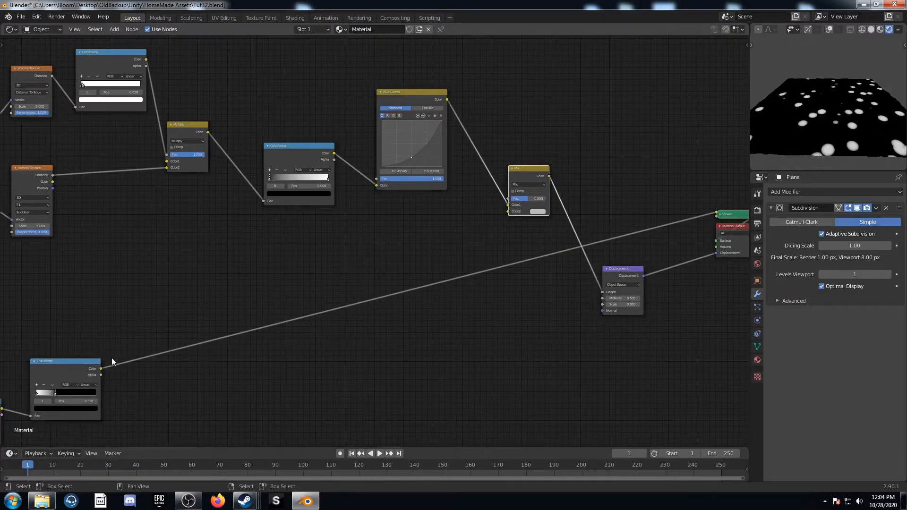
left_click_drag(101, 368, 507, 211)
- Connect the Principled BSDF to the Material Output's surface again to show the full material
middle_click_drag(567, 286, 554, 311)
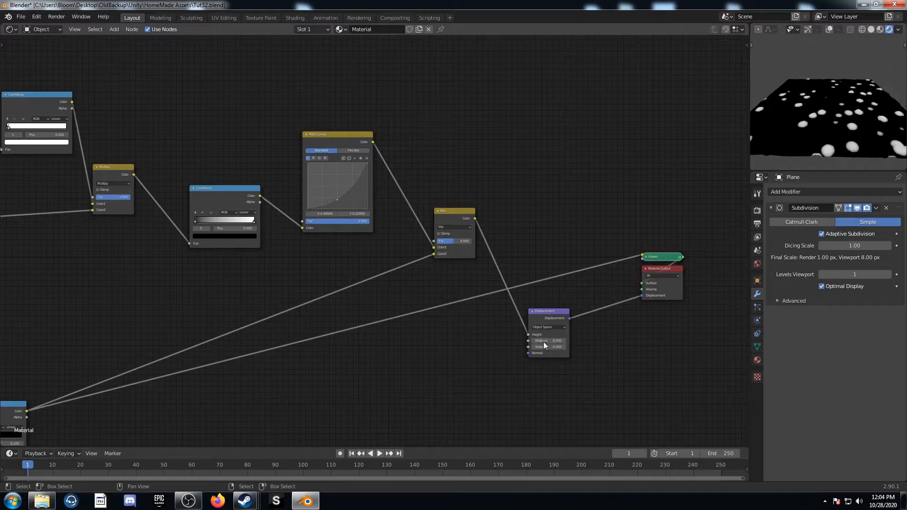
middle_click_drag(440, 195, 364, 350)
scroll(370, 251, "down", 5)
middle_click_drag(310, 222, 413, 281)
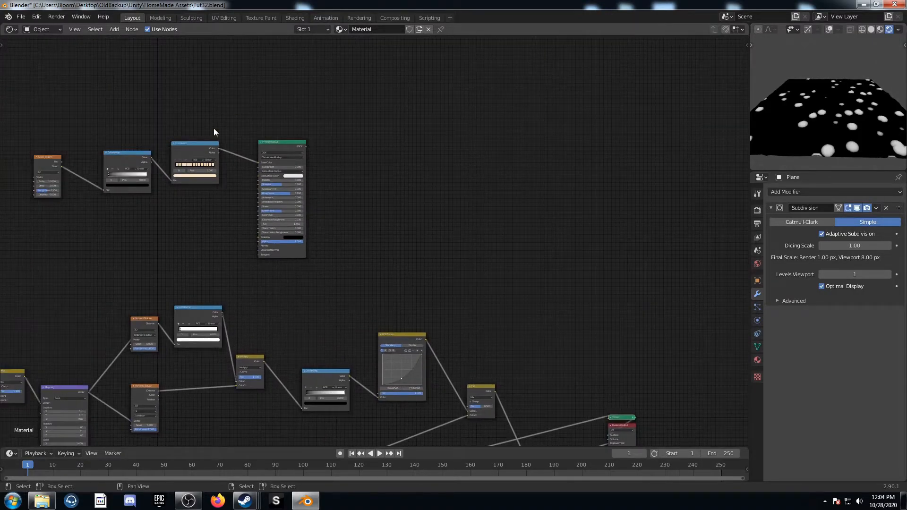
left_click(278, 143, "ctrl+shift")
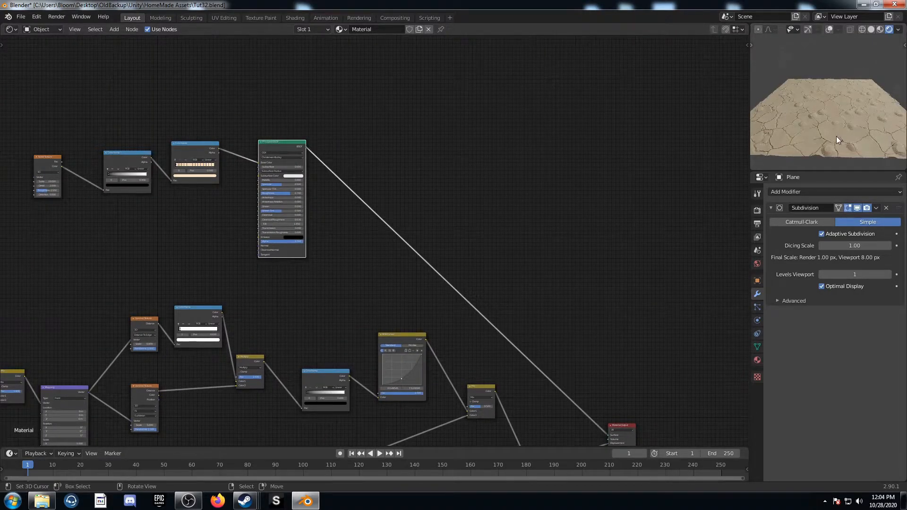
- Examine the displaced mud surface from near and far, along with the whole node layout
scroll(836, 137, "up", 3)
middle_click_drag(824, 156, 818, 109, "shift")
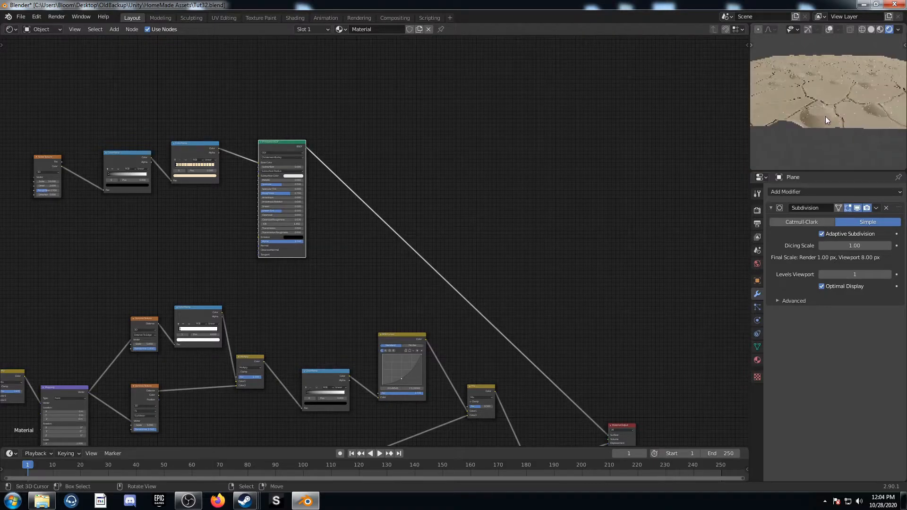
scroll(871, 110, "down", 2)
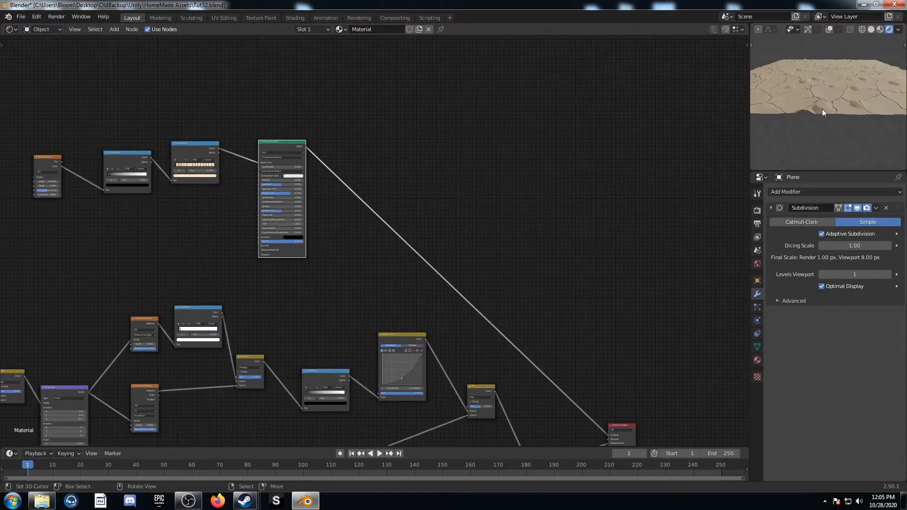
scroll(291, 287, "down", 3)
middle_click_drag(321, 338, 309, 209)
middle_click_drag(314, 302, 448, 265)
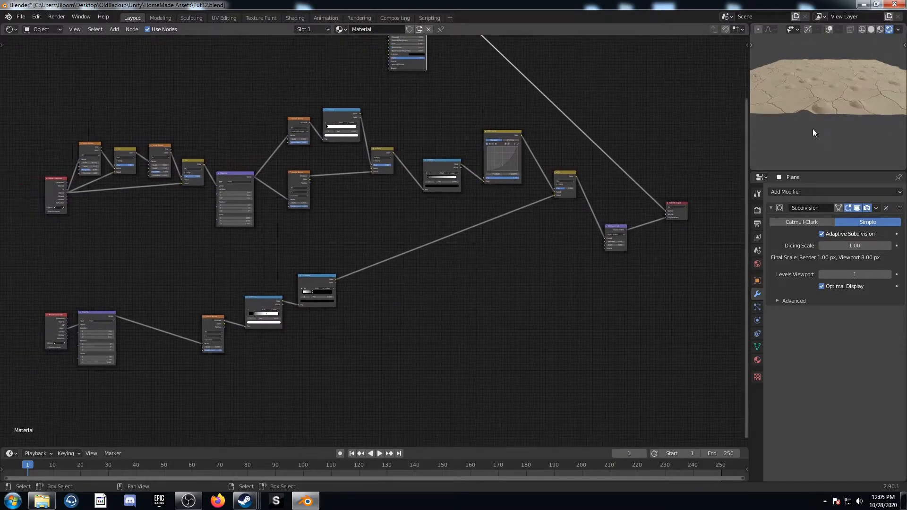
scroll(826, 103, "up", 1)
scroll(827, 103, "up", 1)
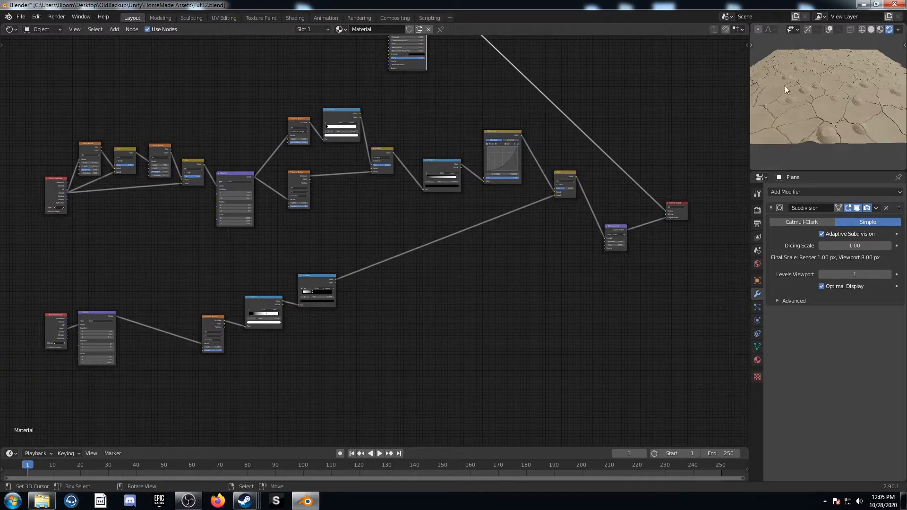
scroll(800, 110, "up", 3)
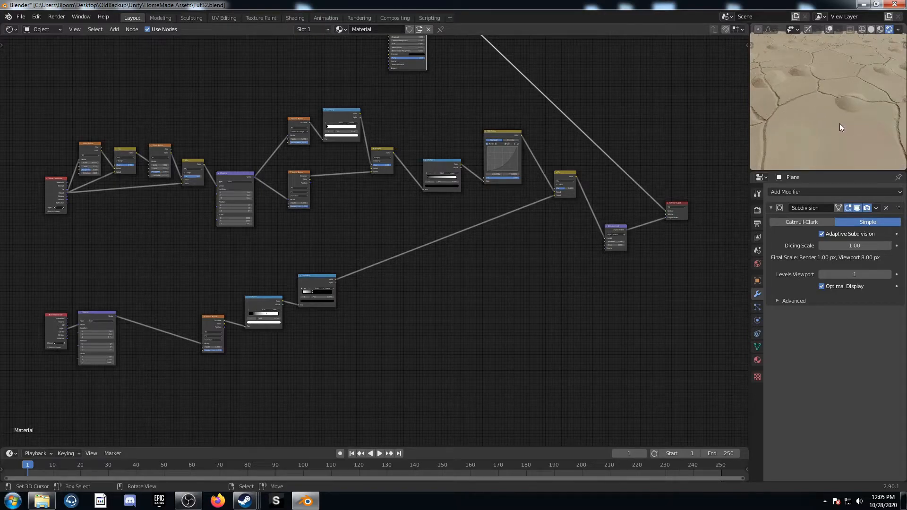
scroll(839, 123, "down", 3)
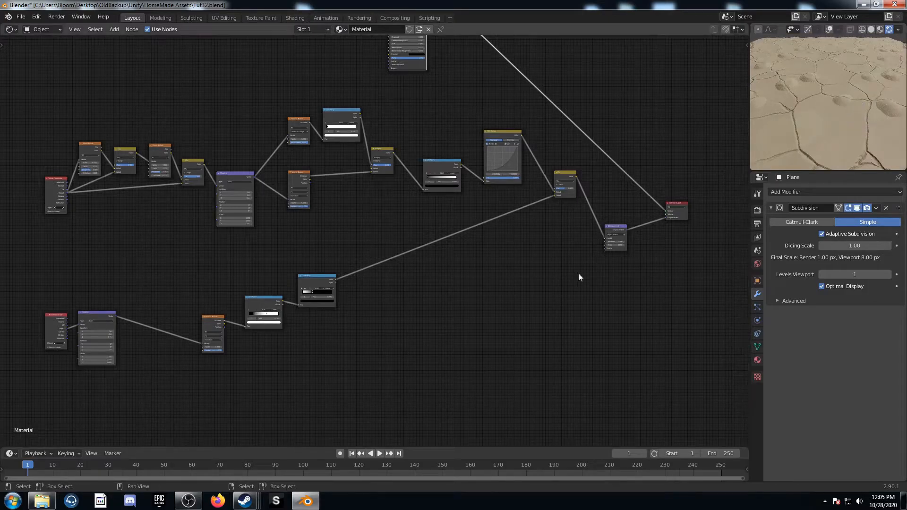
- Save the file and insert an RGB Curves node between the flipped ColorRamp and the Mix node
scroll(566, 246, "up", 3)
key("ctrl+s")
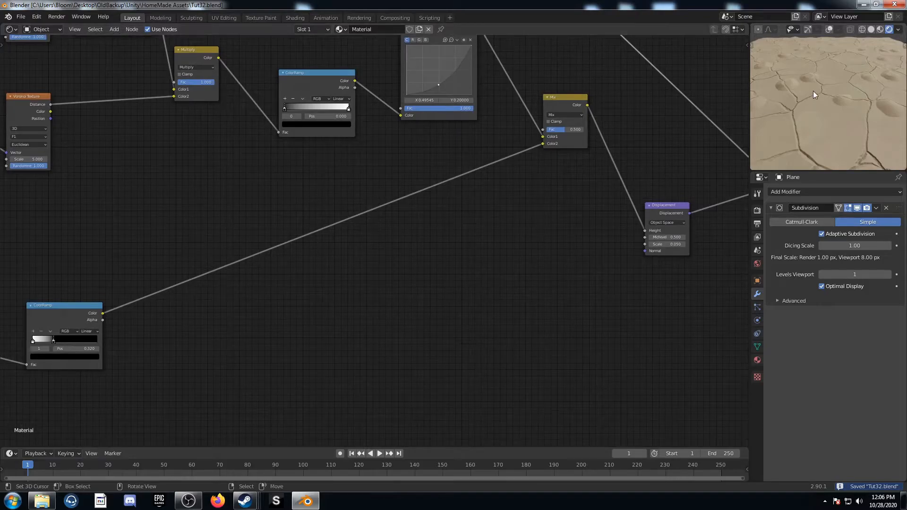
key("shift+a")
type("srg")
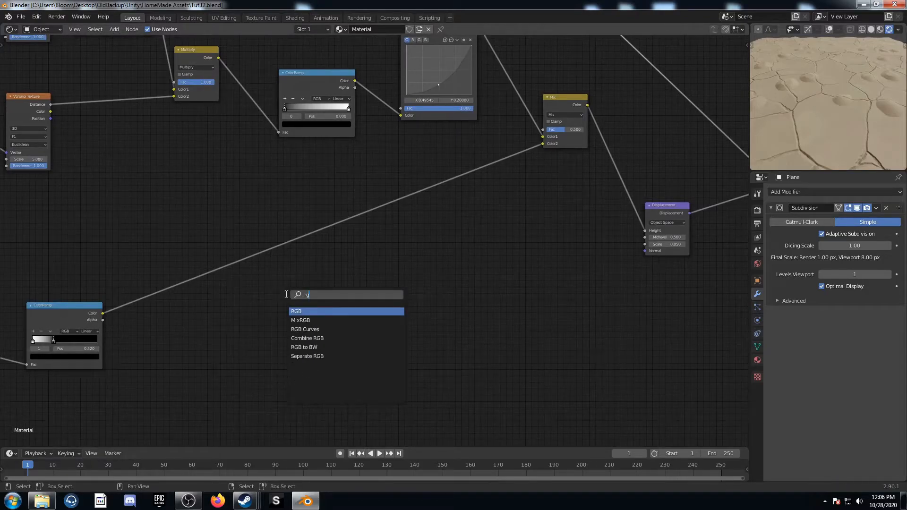
key("Down")
key("Down")
key("Return")
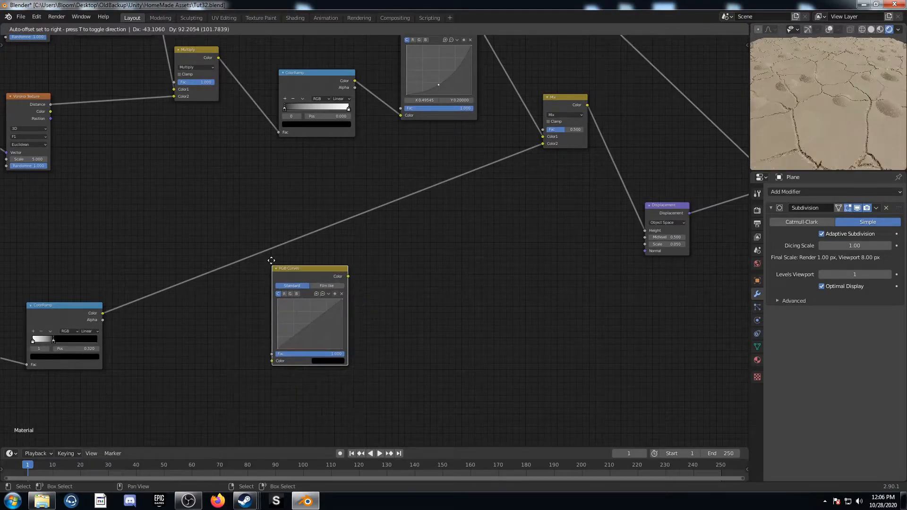
left_click(272, 231)
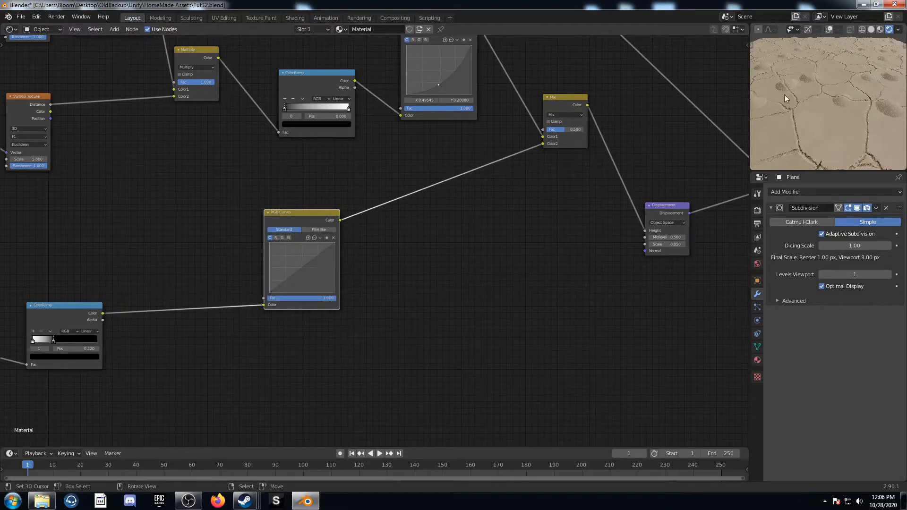
- Shape the new RGB Curves node into an S-curve with two added points and lower its end point to Y 0.8125
left_click_drag(288, 281, 293, 279)
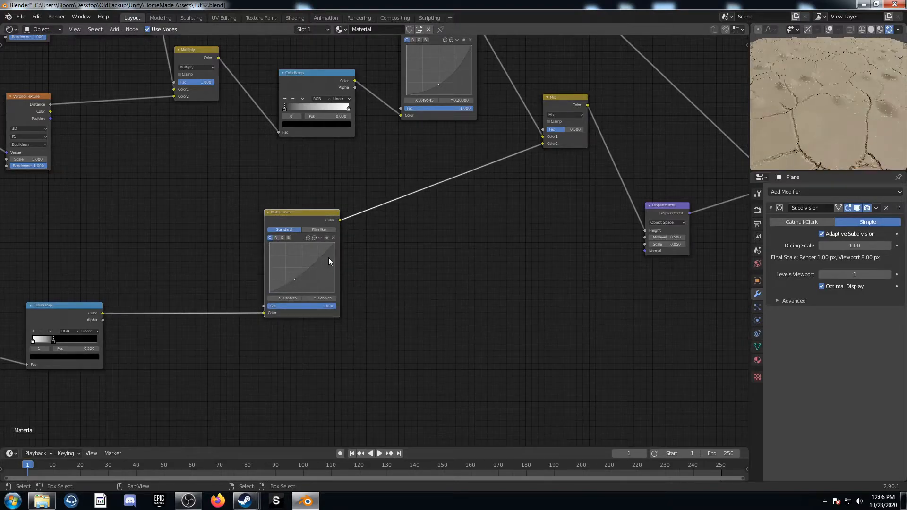
left_click_drag(294, 279, 333, 237)
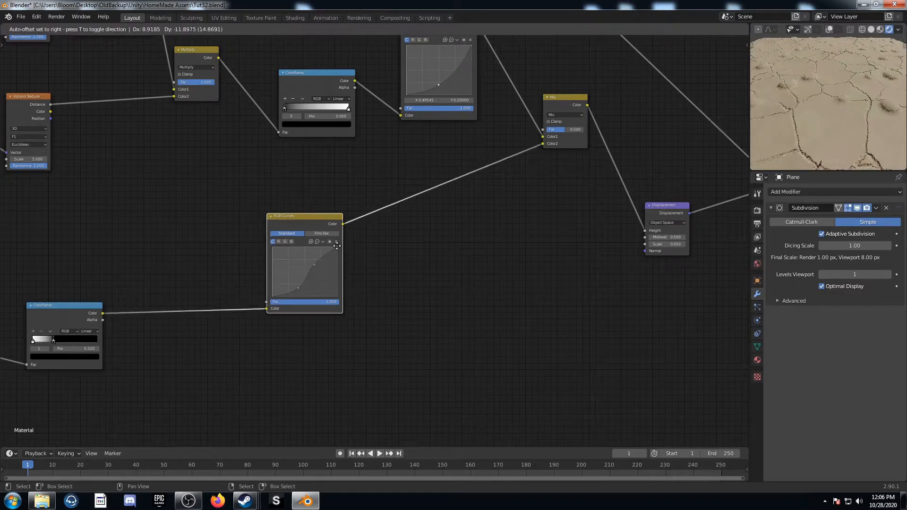
scroll(288, 263, "up", 3)
left_click_drag(291, 250, 293, 270)
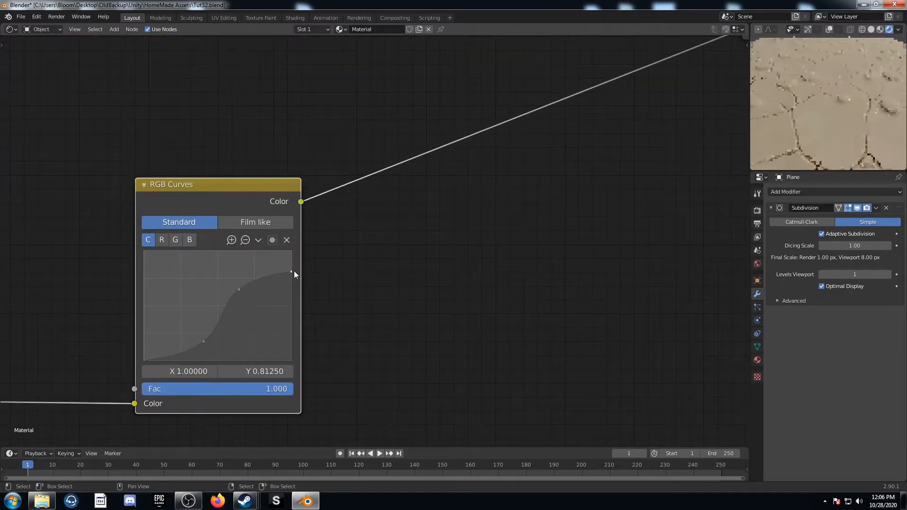
scroll(866, 120, "down", 2)
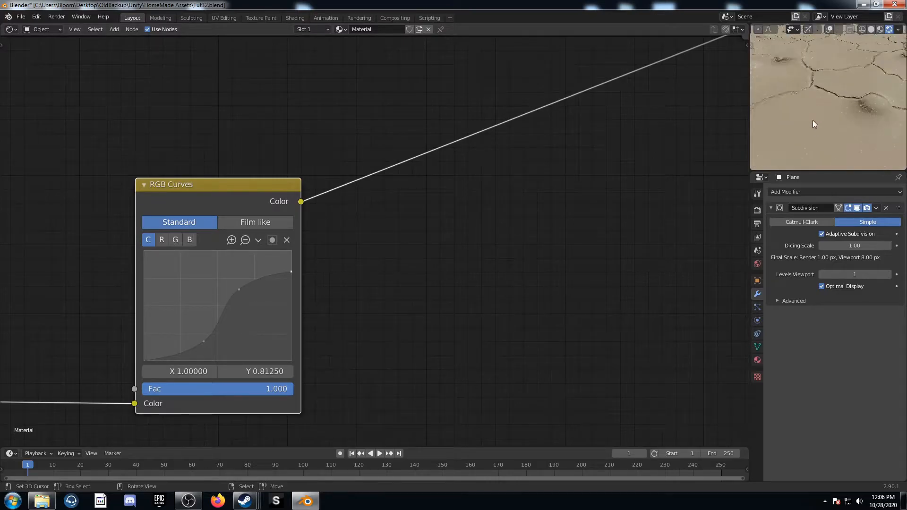
scroll(801, 109, "up", 3)
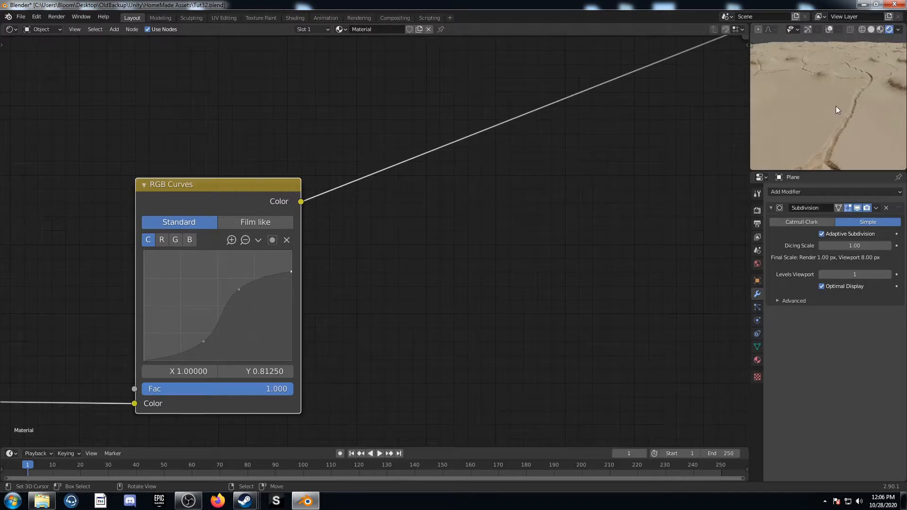
- Shift the flipped ColorRamp slightly towards the RGB Curves node and place a duplicate below it with its input link kept
scroll(835, 106, "down", 2)
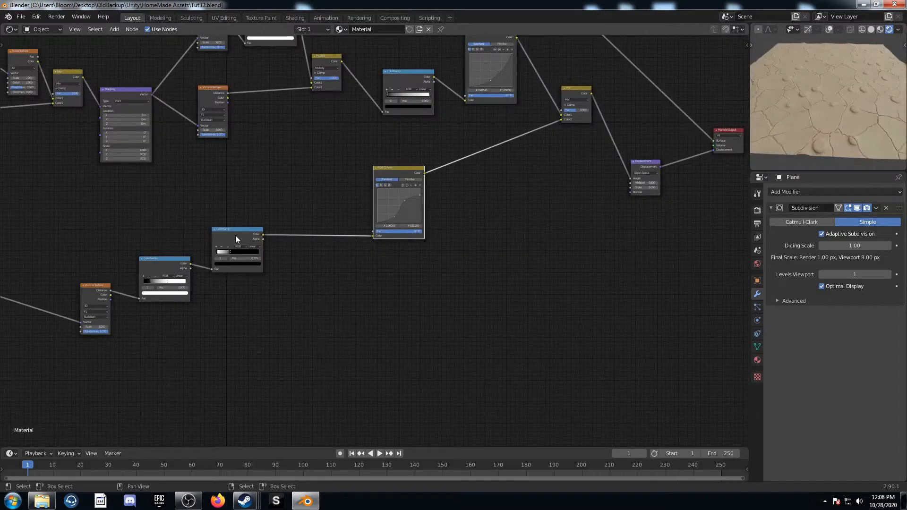
left_click_drag(235, 236, 254, 234)
key("ctrl+shift+d")
left_click(256, 310)
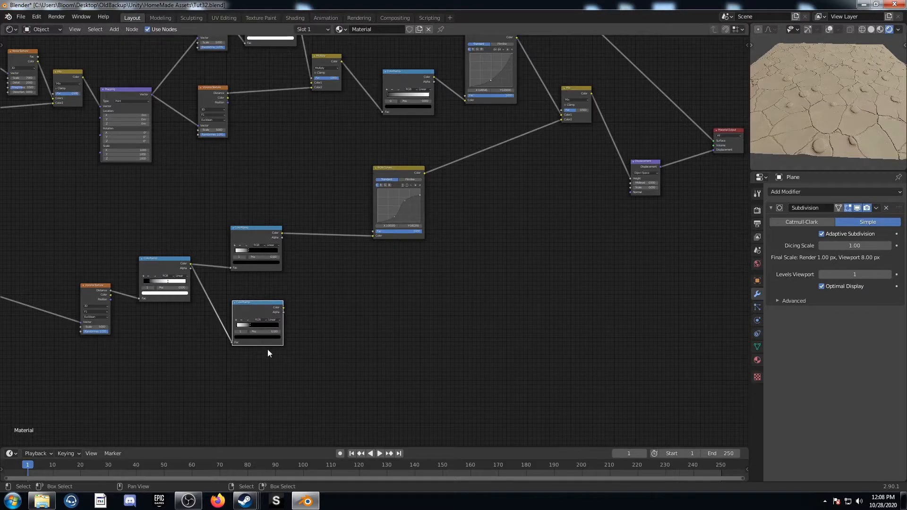
- Preview the duplicated ColorRamp's output alone on the plane
scroll(267, 353, "up", 2)
middle_click_drag(259, 348, 240, 314)
left_click(197, 294, "ctrl+shift")
middle_click_drag(452, 276, 398, 273)
middle_click_drag(461, 304, 403, 316)
scroll(402, 316, "down", 1)
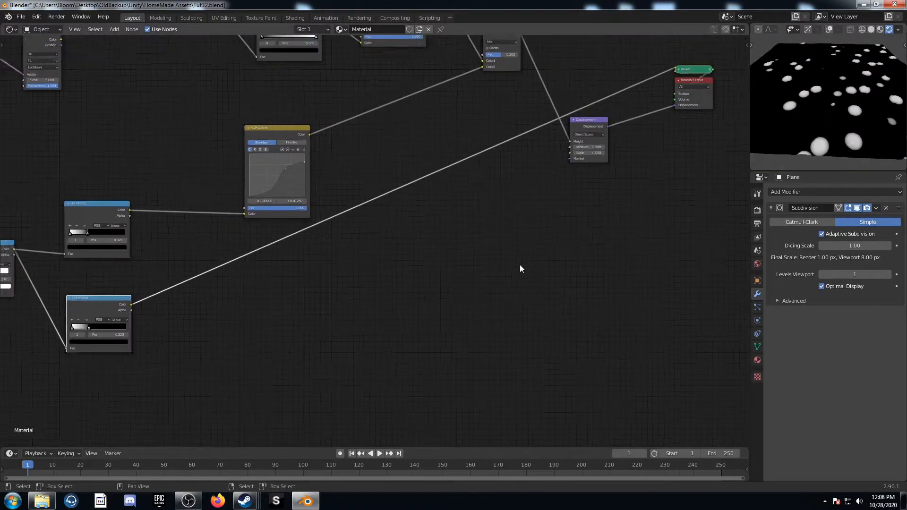
- Reconnect the Principled BSDF to the Material Output's surface in place of the ColorRamp preview
scroll(520, 264, "down", 6)
middle_click_drag(528, 233, 508, 262)
middle_click_drag(475, 124, 448, 211)
scroll(449, 211, "down", 4)
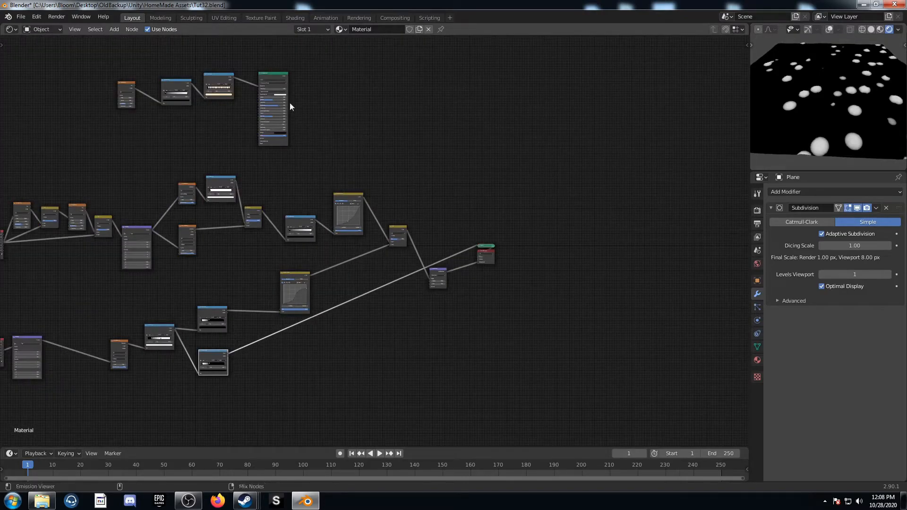
left_click(277, 78, "ctrl+shift")
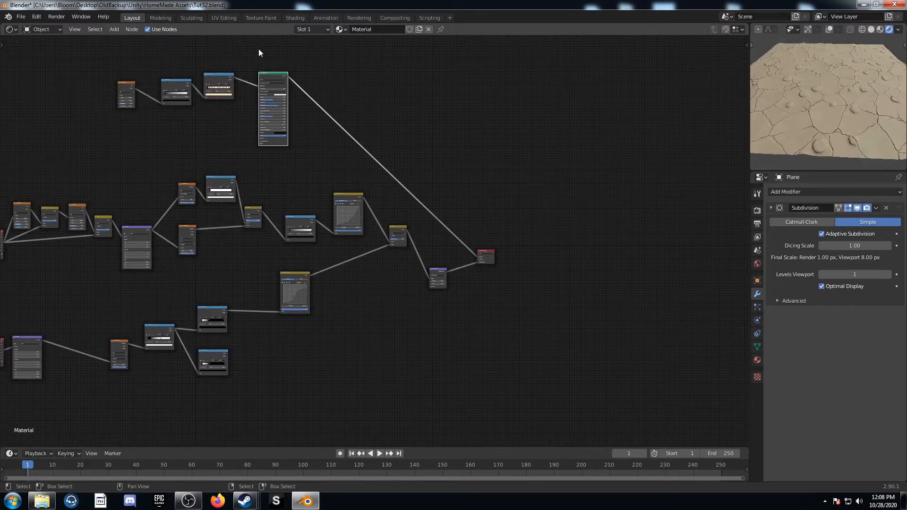
- Duplicate the Principled BSDF and blend it with the original through a Mix Shader placed near the Material Output
key("shift+d")
left_click(315, 371)
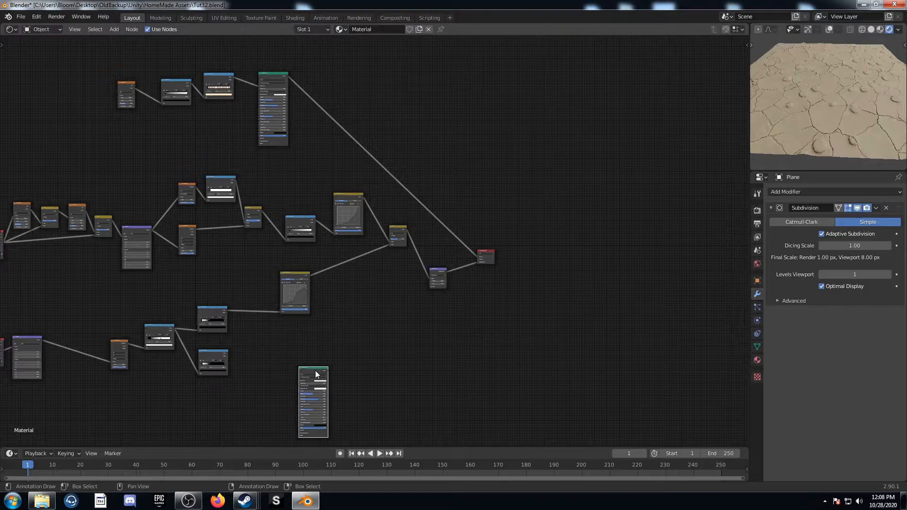
middle_click_drag(359, 357, 359, 326)
right_click_drag(313, 344, 265, 47, "ctrl+shift")
left_click_drag(348, 190, 457, 172)
- Position the duplicated Principled BSDF directly beneath the original and nudge the Mix Shader into place
scroll(368, 262, "up", 4)
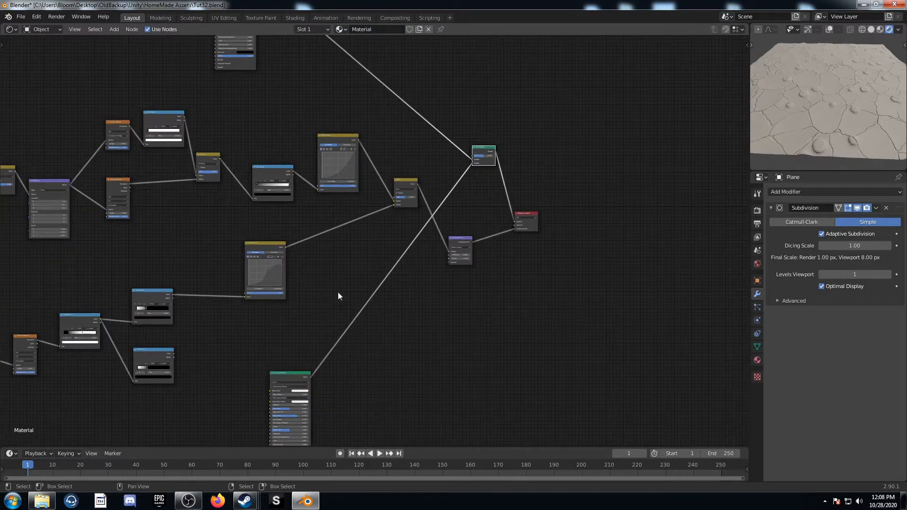
scroll(336, 298, "down", 5)
left_click_drag(318, 336, 315, 111)
middle_click_drag(315, 110, 318, 211)
left_click_drag(107, 119, 299, 179)
scroll(306, 191, "up", 3)
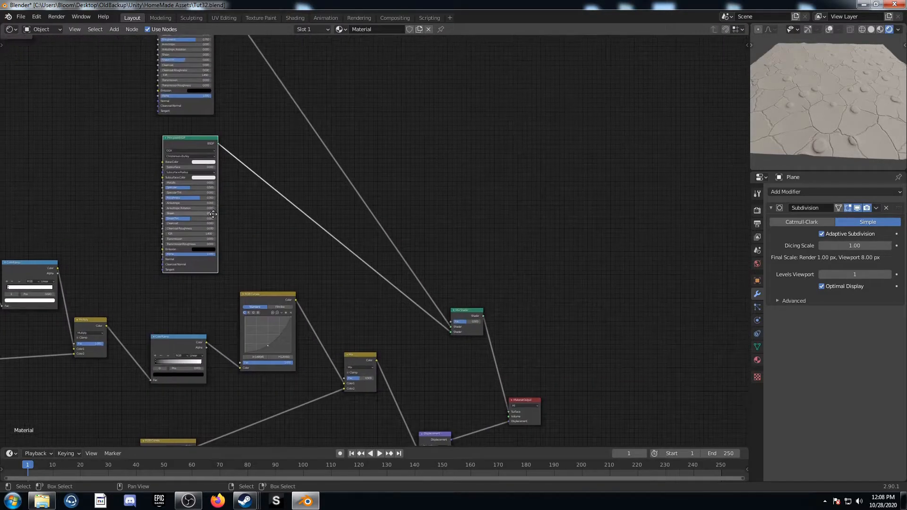
middle_click_drag(256, 267, 220, 224)
scroll(405, 296, "up", 2)
middle_click_drag(405, 296, 409, 258)
left_click_drag(437, 234, 438, 235)
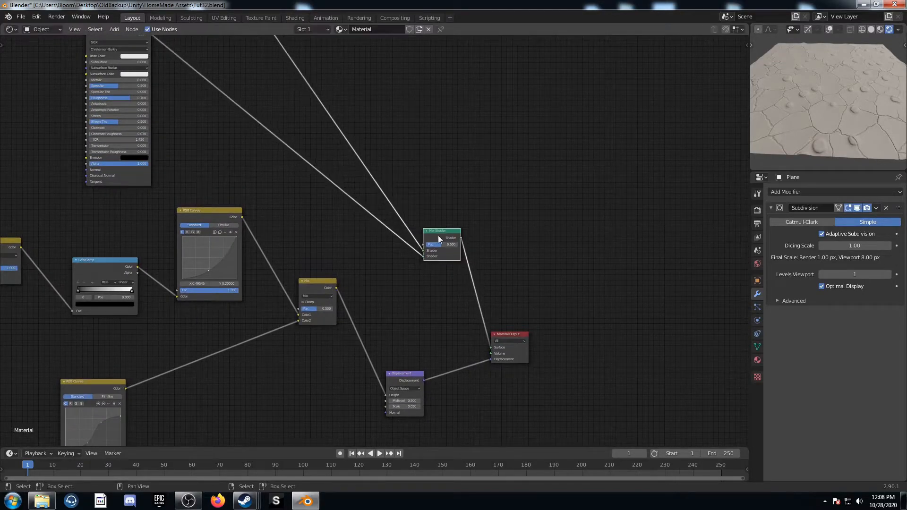
- Connect the lowest ColorRamp's Color output to the Mix Shader's Fac and check the spots on the surface
middle_click_drag(317, 371, 455, 198)
scroll(378, 242, "down", 4)
left_click_drag(162, 347, 511, 119)
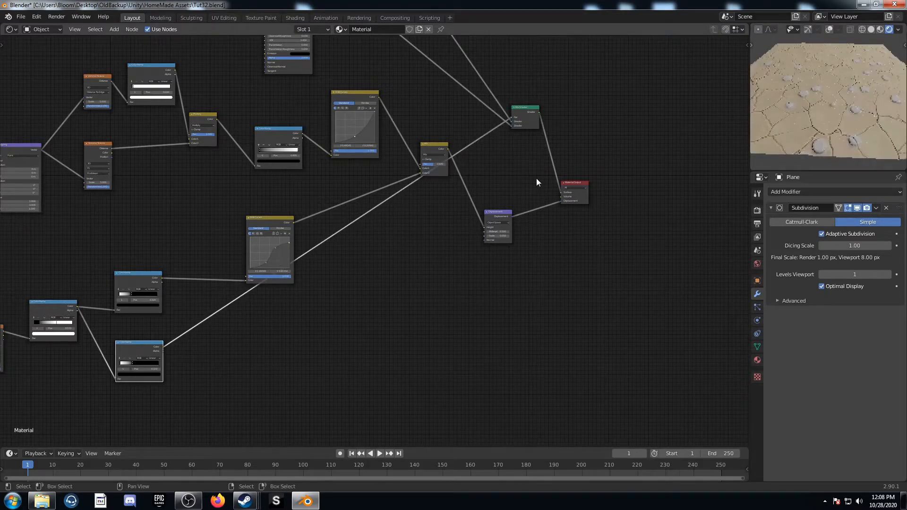
middle_click_drag(551, 176, 529, 181)
scroll(843, 150, "up", 3)
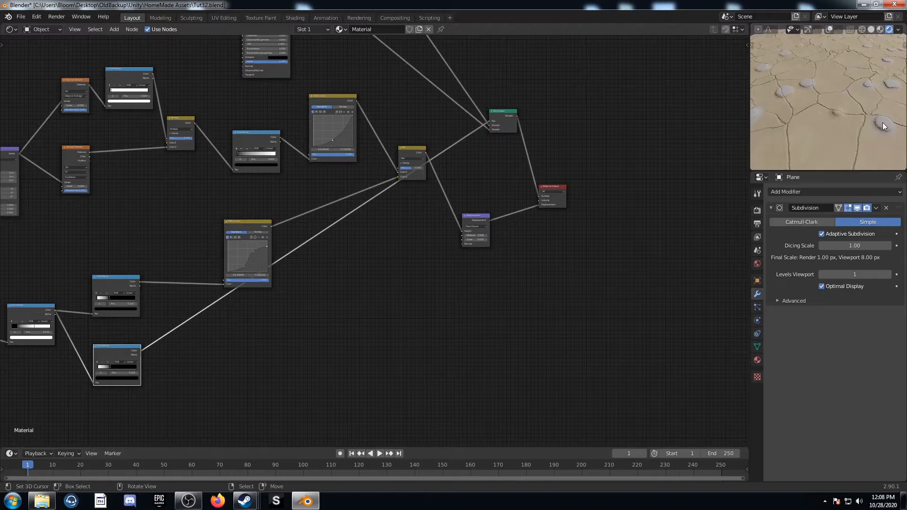
scroll(124, 382, "up", 4)
- Set the white stop of the ColorRamp driving the Mix Shader to position 0.22
middle_click_drag(126, 383, 371, 225)
scroll(364, 226, "up", 1)
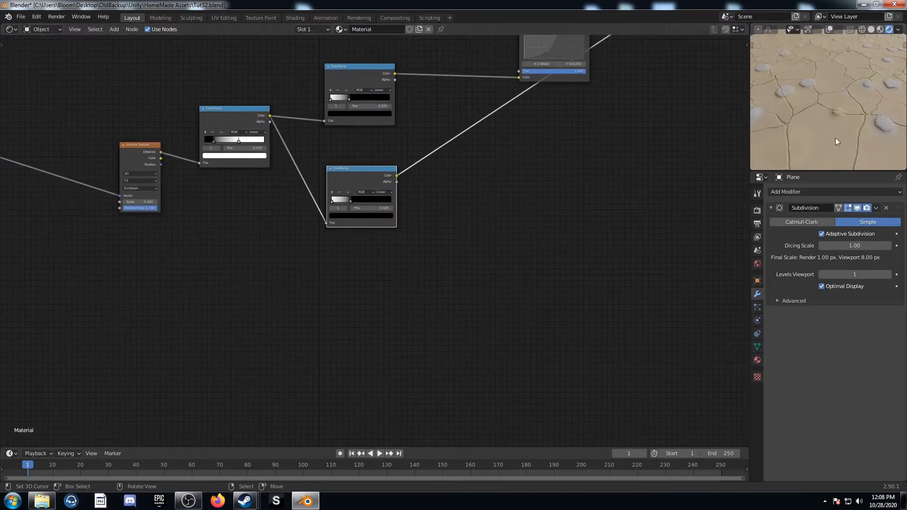
scroll(310, 210, "up", 3)
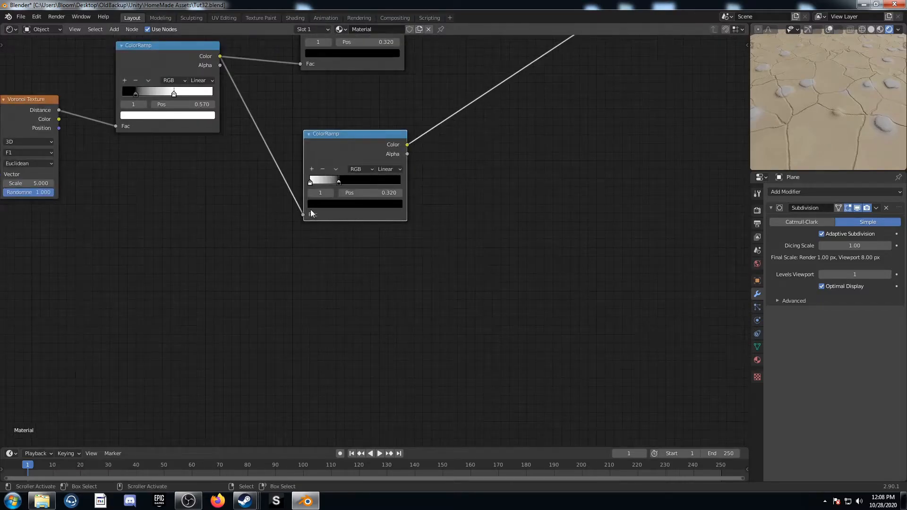
left_click(285, 162)
left_click(372, 175)
type("0.22")
key("Return")
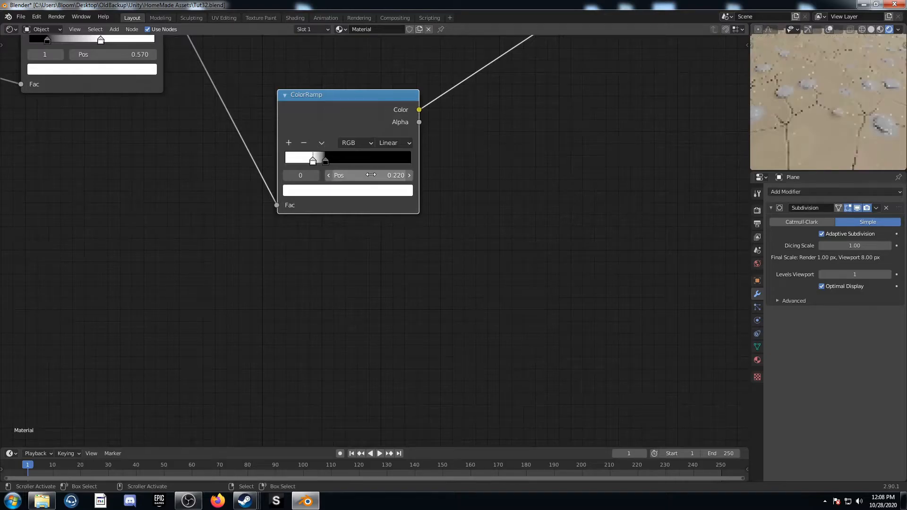
- Duplicate the ColorRamp that feeds the lower RGB Curves node, keeping its Fac link, and place the copy above it
scroll(439, 236, "down", 5)
middle_click_drag(473, 209, 405, 304)
scroll(590, 215, "down", 5)
middle_click_drag(555, 236, 526, 288)
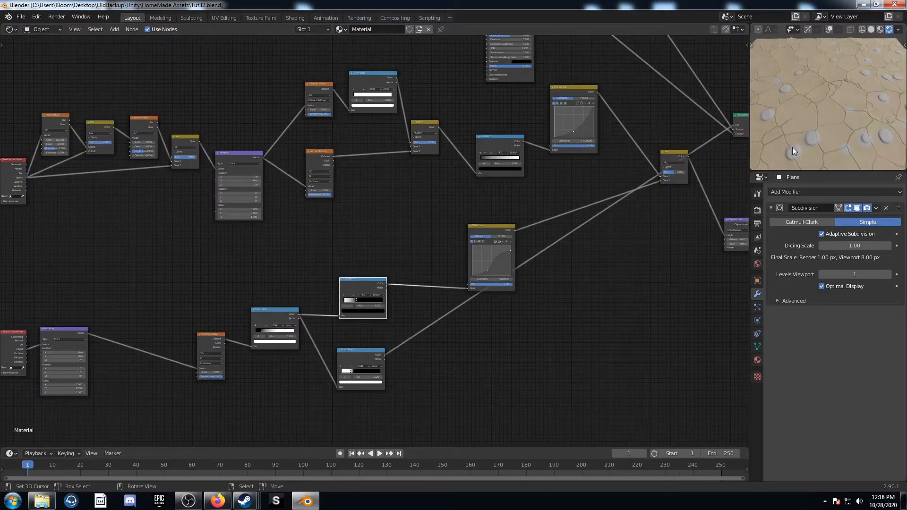
scroll(256, 364, "up", 1)
scroll(255, 364, "up", 1)
middle_click_drag(454, 284, 376, 313)
left_click(303, 312)
key("shift+d")
left_click(284, 225)
- Insert a duplicate Mix node after the upper RGB Curves node and drive its Fac with the newest ColorRamp's Color
middle_click_drag(573, 165, 477, 202)
key("shift+d")
left_click(532, 166)
scroll(529, 179, "up", 4)
middle_click_drag(523, 196, 551, 202)
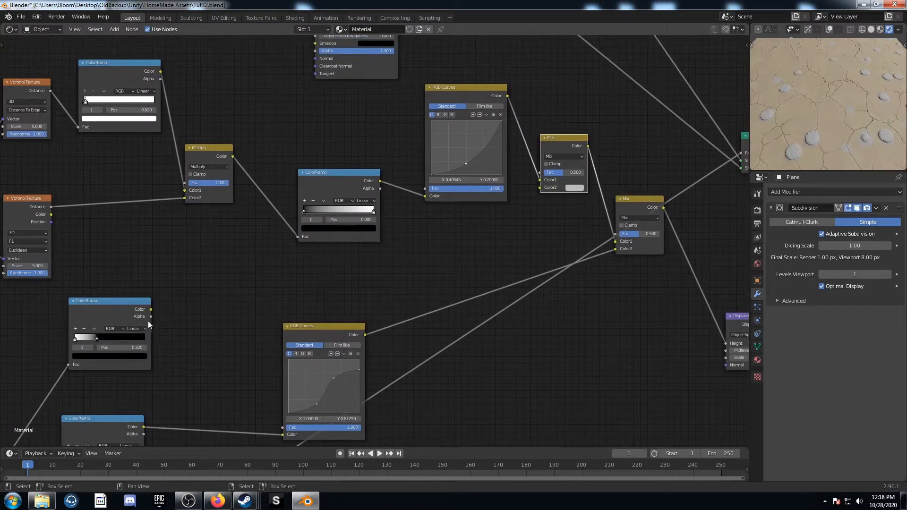
left_click_drag(151, 309, 539, 172)
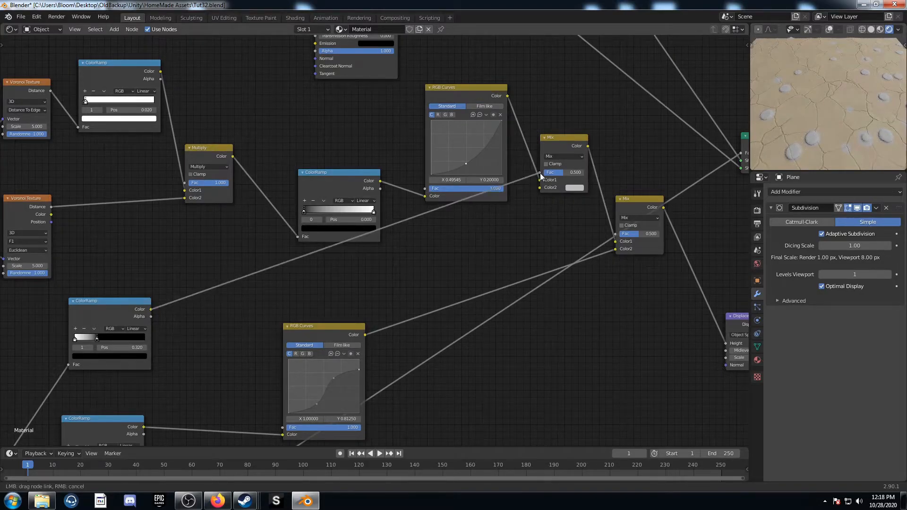
left_click_drag(565, 137, 574, 152)
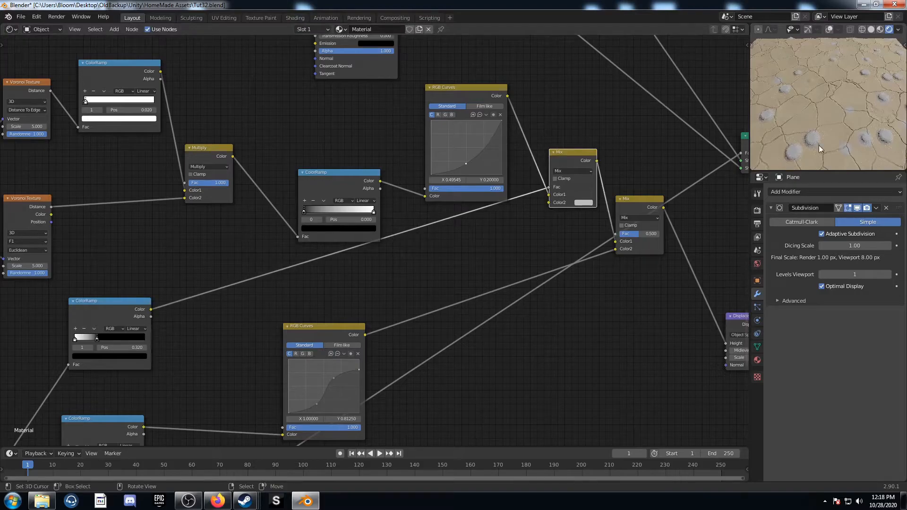
- Move the newest ColorRamp's white stop slightly inward and its black stop to about 0.384, checking the bumps up close
middle_click_drag(68, 353, 110, 325)
left_click_drag(115, 311, 143, 311)
left_click(137, 310)
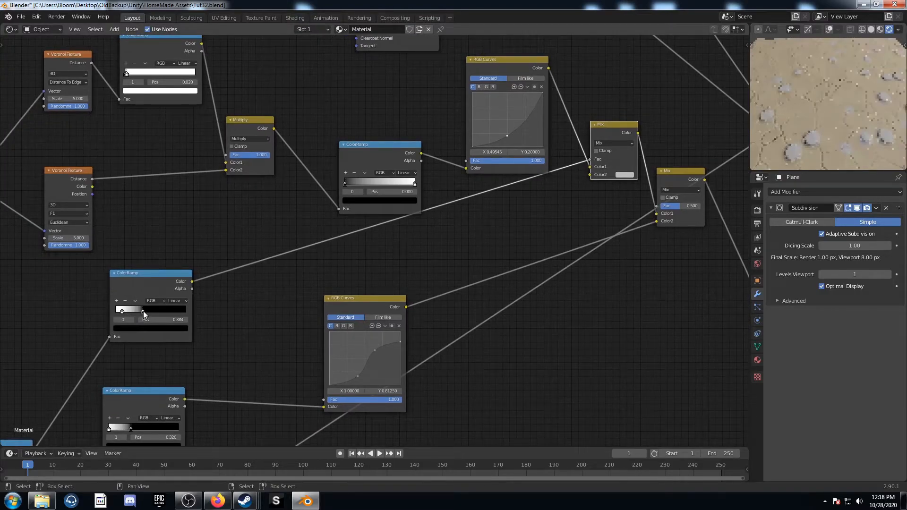
scroll(826, 132, "up", 3)
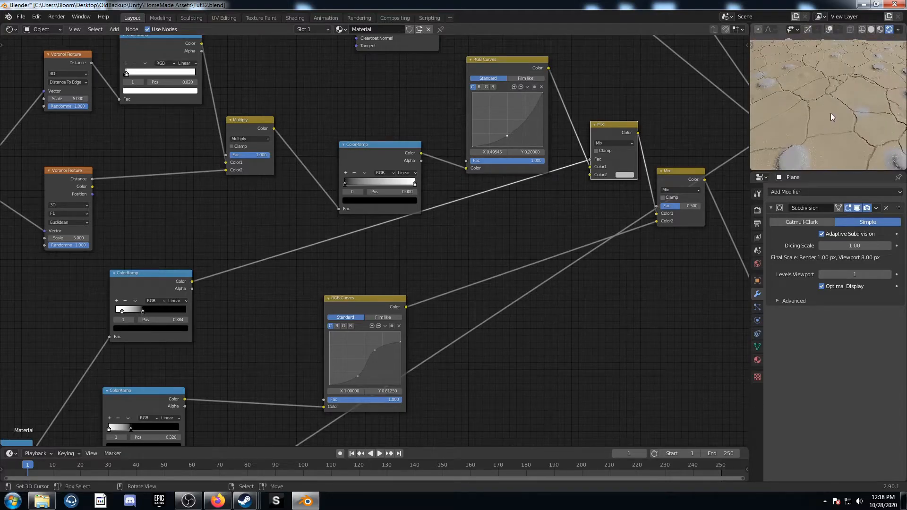
scroll(840, 111, "up", 2)
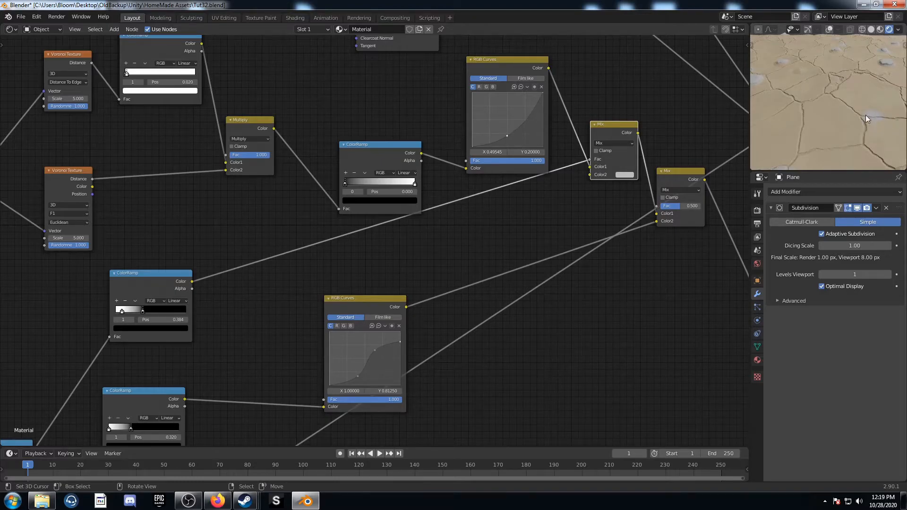
- Preview the lower Voronoi Texture's Distance output alone on the plane
scroll(505, 269, "down", 4)
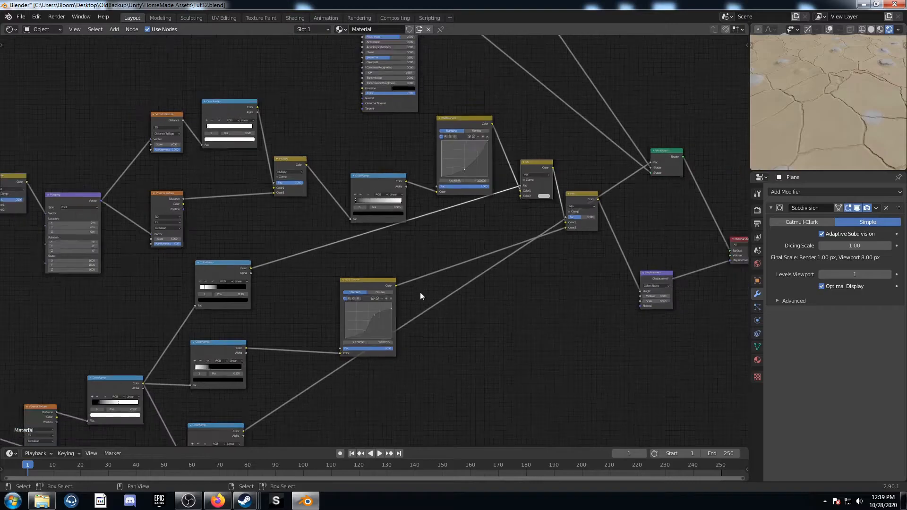
scroll(417, 291, "down", 1)
middle_click_drag(599, 264, 457, 322)
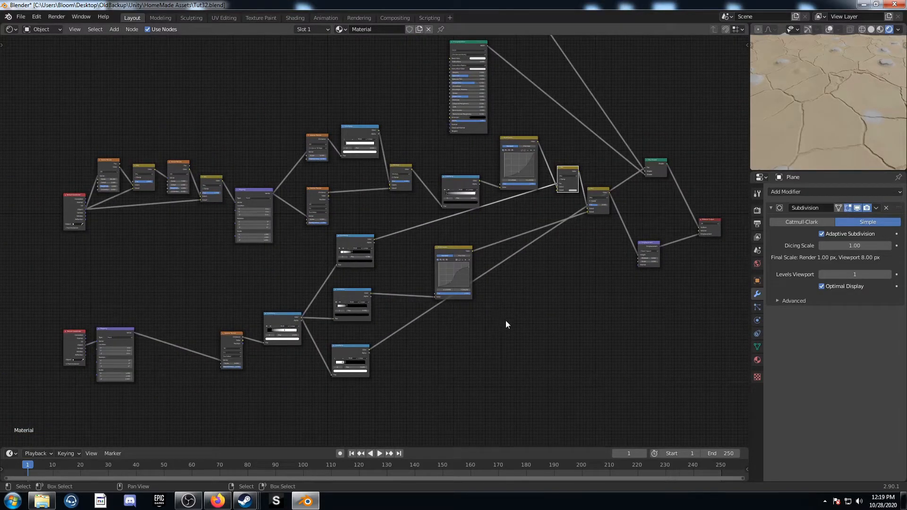
scroll(470, 373, "up", 2)
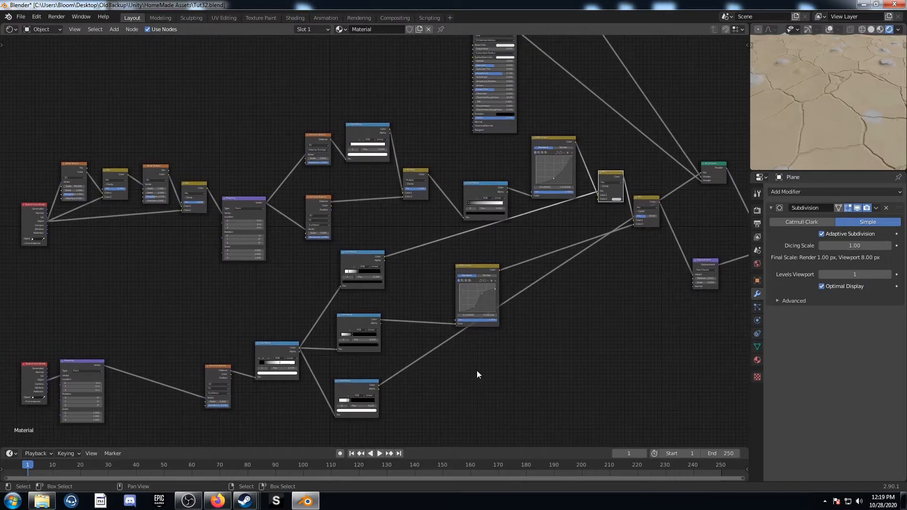
middle_click_drag(446, 369, 469, 328)
middle_click_drag(395, 373, 419, 335)
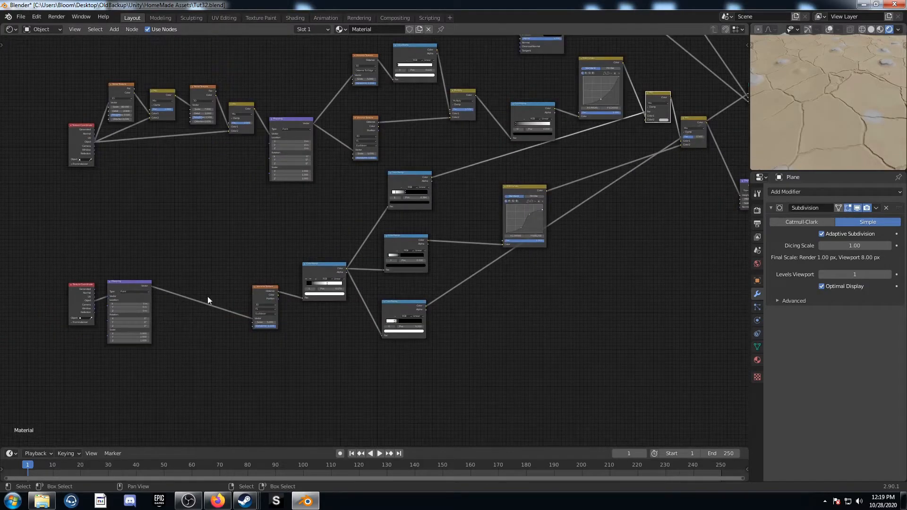
left_click(263, 287, "ctrl+shift")
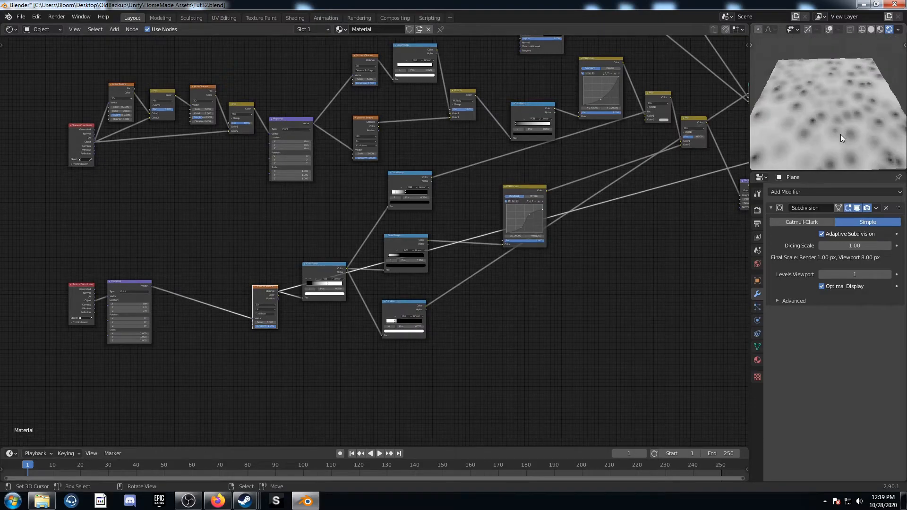
- Disconnect the Displacement node from the Material Output and show the 3D viewport's gizmos and overlays
middle_click_drag(826, 190, 683, 191)
left_click(671, 171)
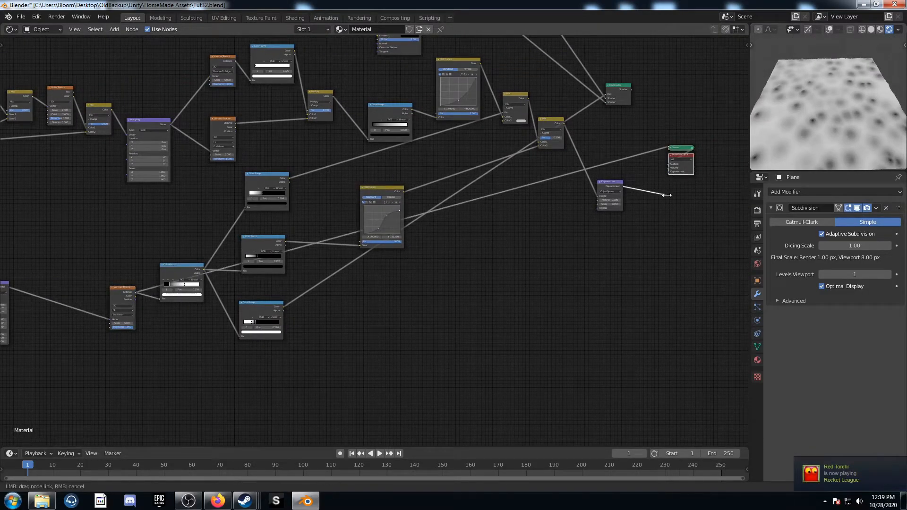
left_click(808, 30)
left_click(829, 29)
- Test how the 3D Voronoi pattern reacts to height by moving the plane's mesh along Z in Edit Mode
middle_click_drag(183, 313, 467, 271)
scroll(349, 299, "up", 2)
middle_click_drag(451, 308, 390, 306)
scroll(390, 306, "up", 3)
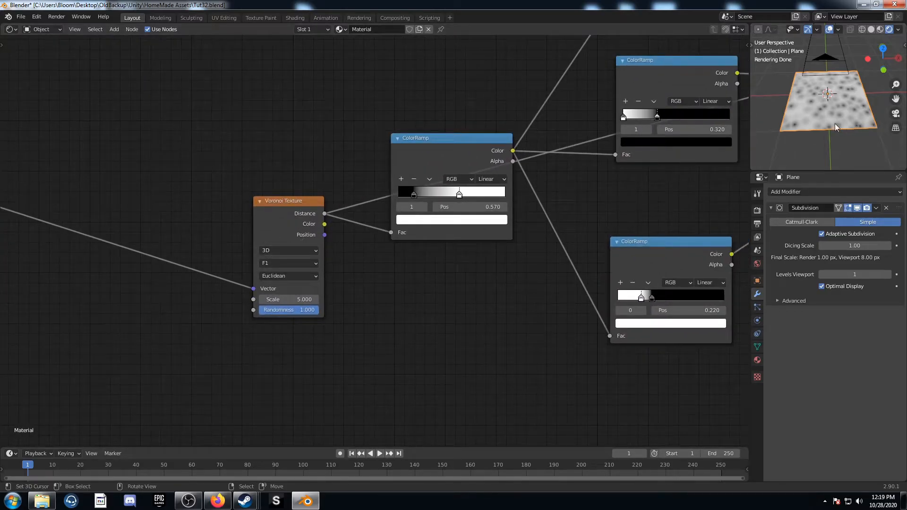
key("Tab")
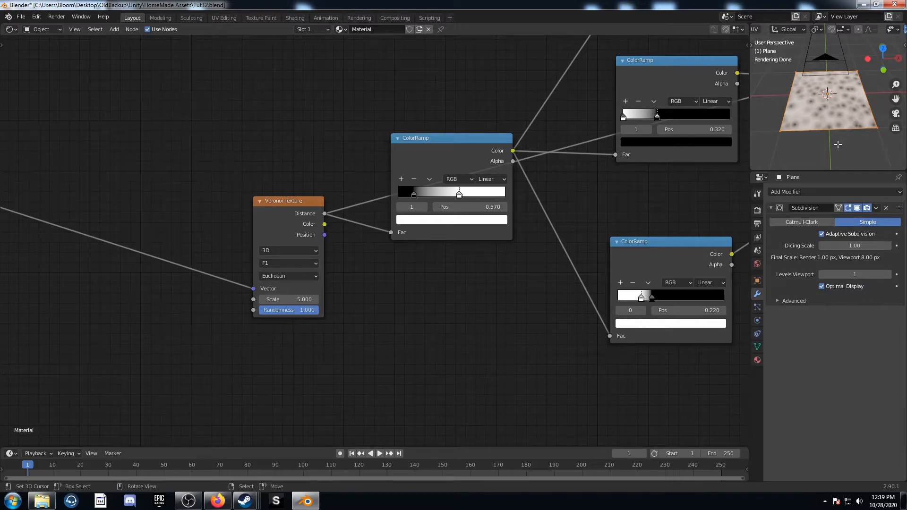
key("g")
key("z")
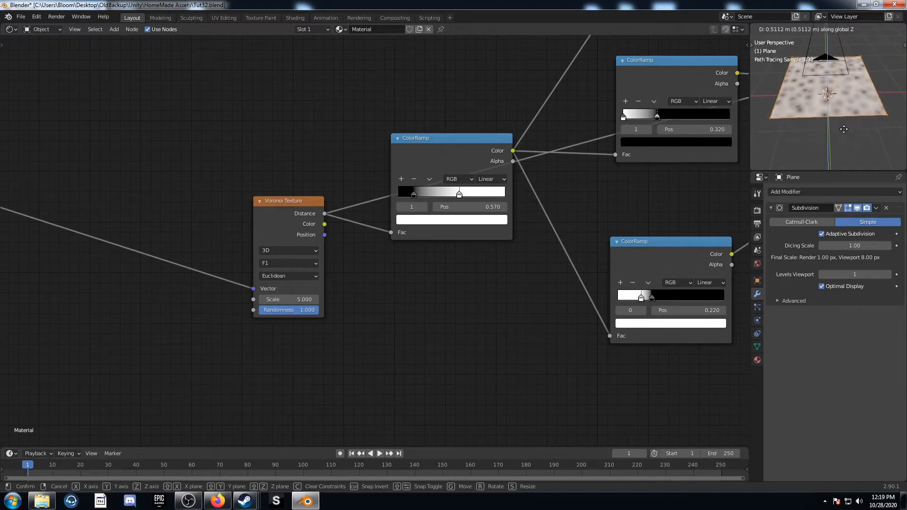
left_click(846, 143)
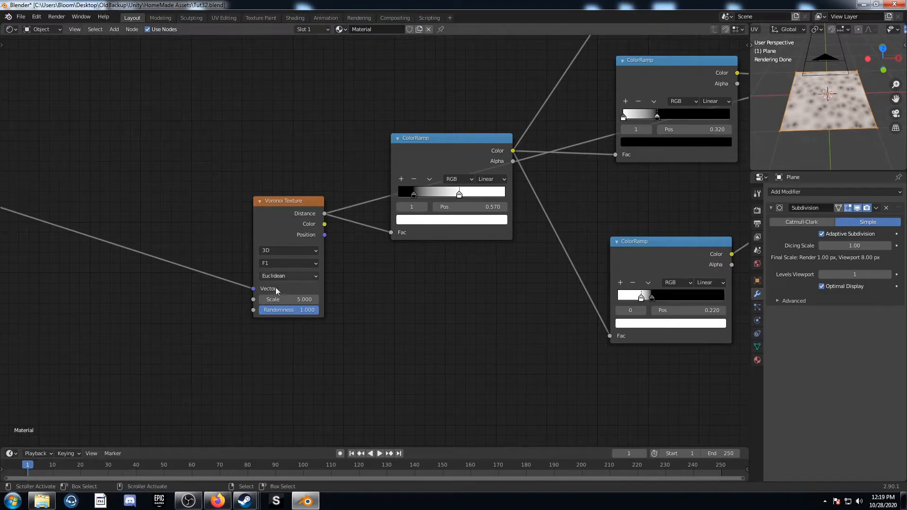
- Switch the lower Voronoi Texture to 2D and test it with a cancelled move of the mesh along Z
left_click(285, 252)
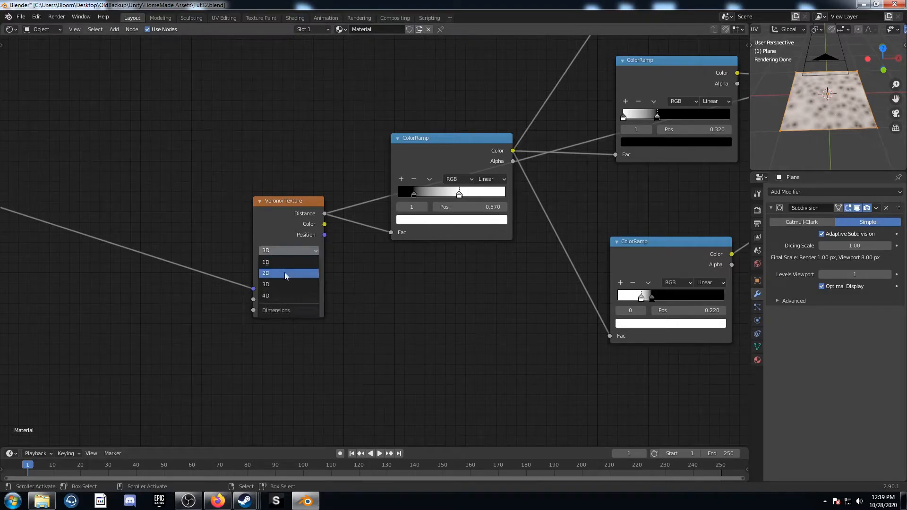
left_click(283, 273)
key("g")
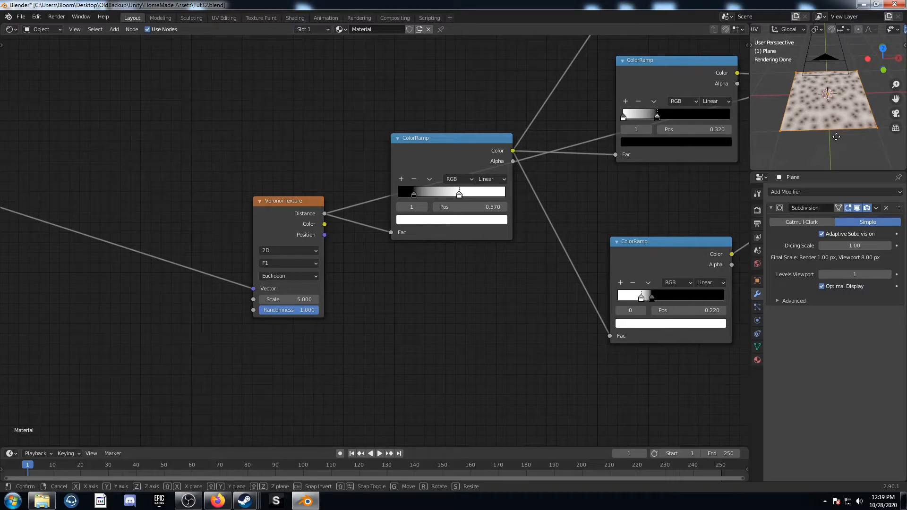
key("z")
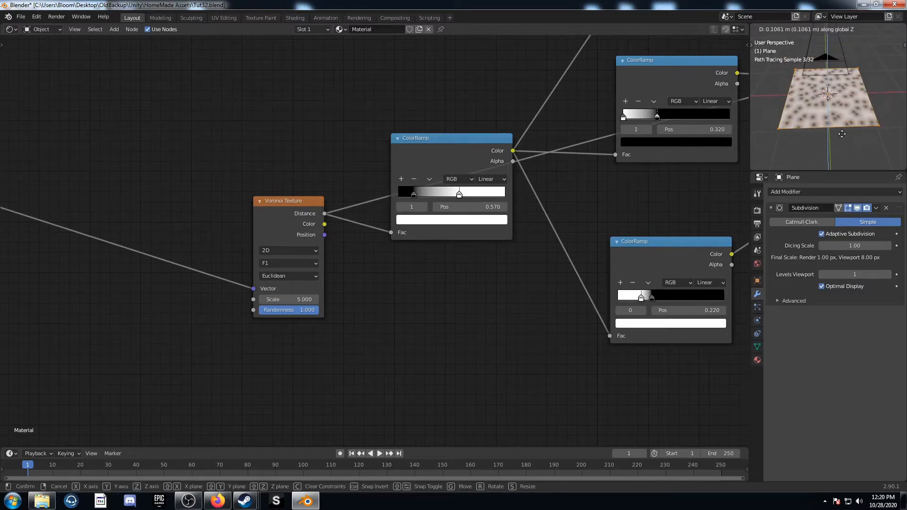
right_click(842, 135)
scroll(250, 299, "down", 4)
middle_click_drag(439, 294, 369, 345)
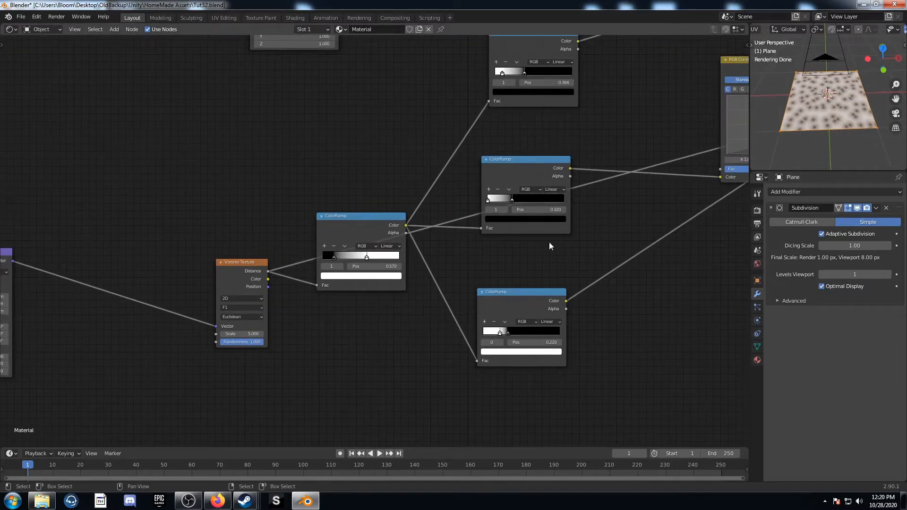
- Switch both Voronoi Texture nodes of the crack pattern, Distance To Edge and F1, to 2D
scroll(390, 189, "down", 2)
middle_click_drag(413, 98, 365, 243)
scroll(364, 242, "up", 2)
left_click(358, 123)
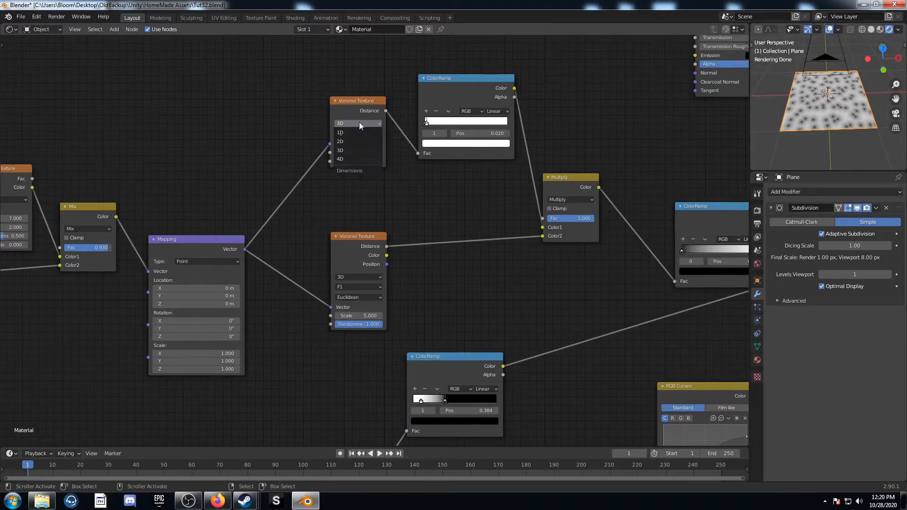
left_click(357, 141)
left_click(356, 276)
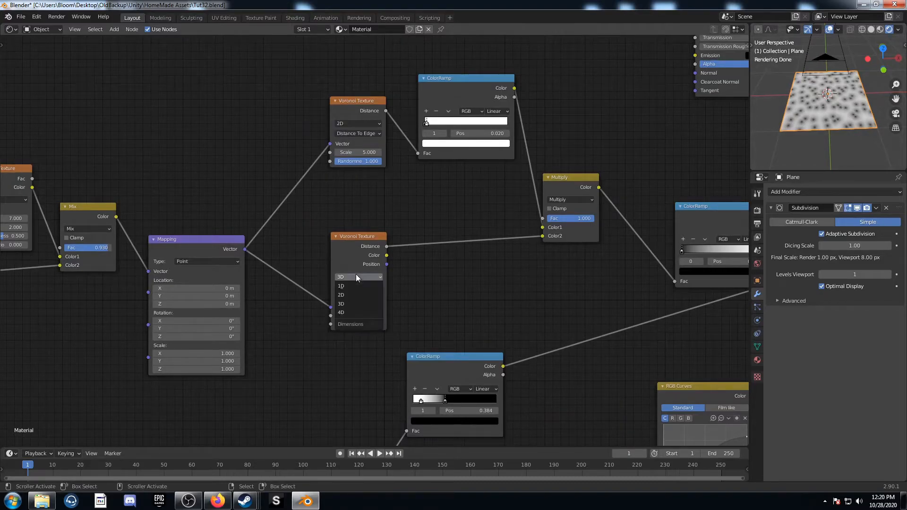
left_click(356, 294)
- Connect the Mix Shader to the Material Output's Surface and the Displacement node to its Displacement input
scroll(481, 295, "down", 4)
middle_click_drag(537, 320, 378, 264)
scroll(500, 286, "up", 2)
middle_click_drag(501, 288, 362, 319)
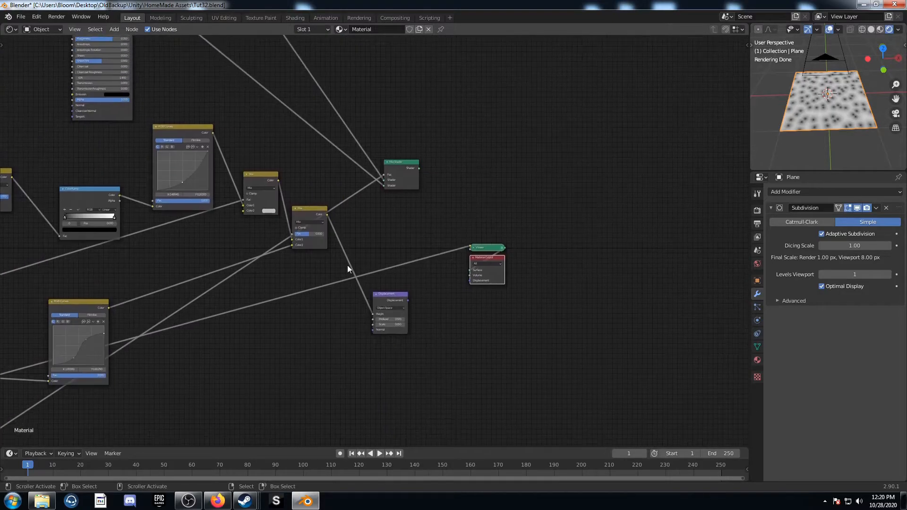
left_click(413, 167, "ctrl+shift")
scroll(412, 197, "up", 1)
left_click_drag(420, 322, 508, 294)
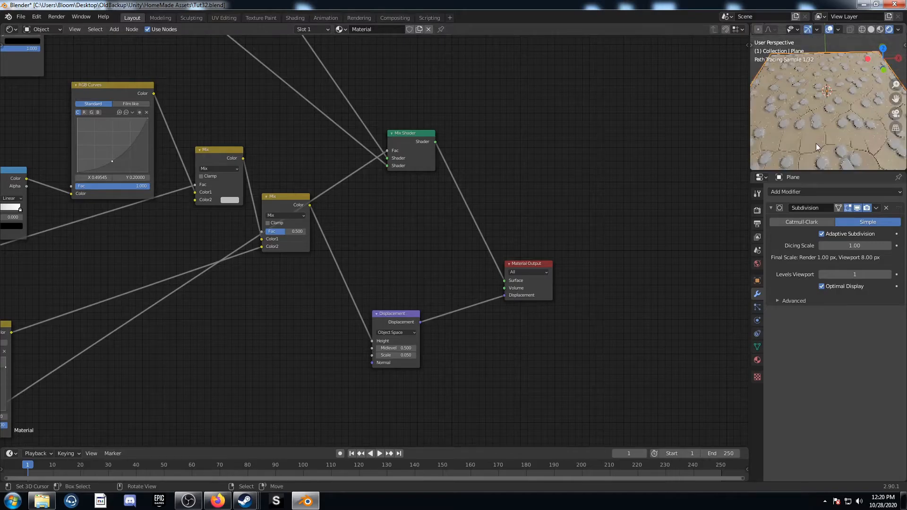
- Examine the stones and cracks on the rendered plane from several angles and distances
scroll(808, 155, "up", 2)
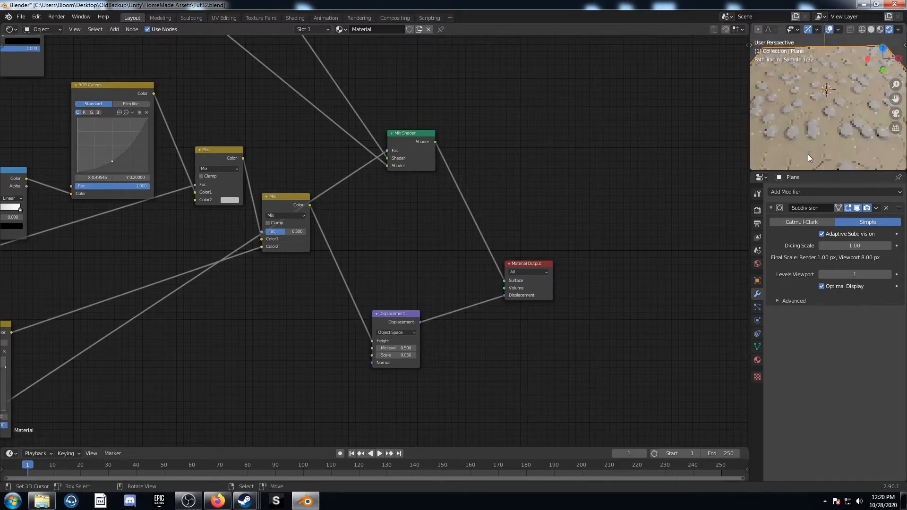
mouse_move(814, 149)
middle_mouse_down()
mouse_move(820, 131)
mouse_move(803, 141)
middle_mouse_up()
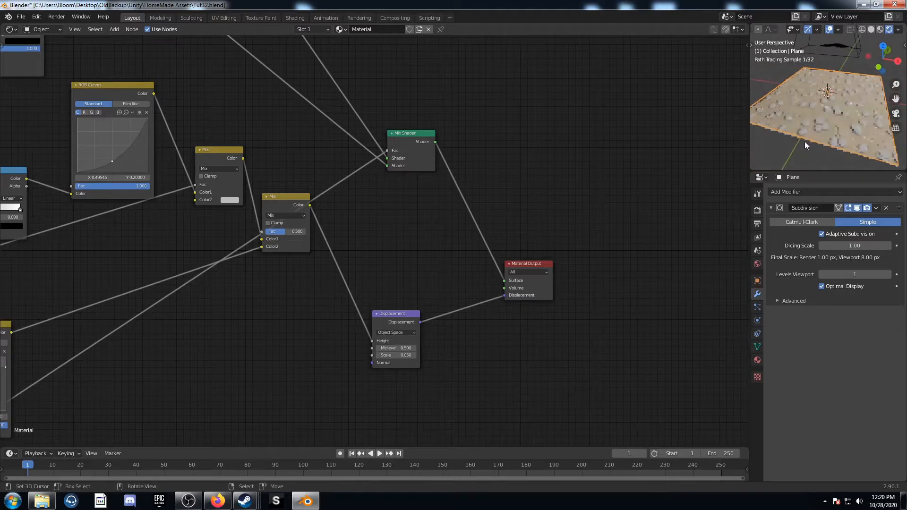
scroll(805, 140, "up", 3)
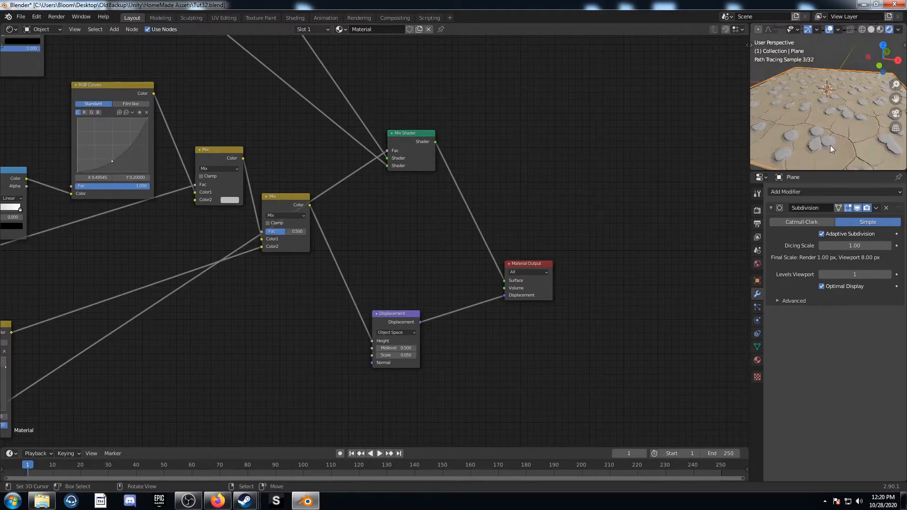
scroll(854, 133, "down", 2)
scroll(854, 134, "down", 2)
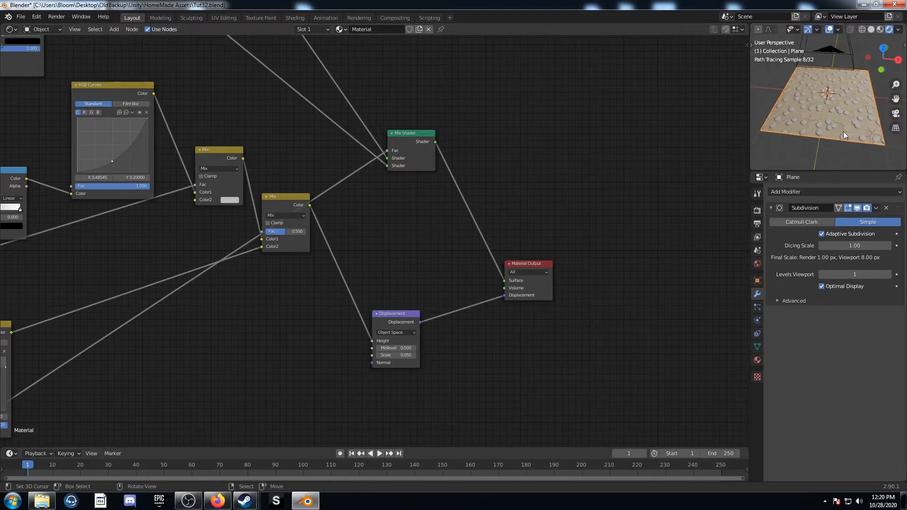
scroll(863, 132, "up", 3)
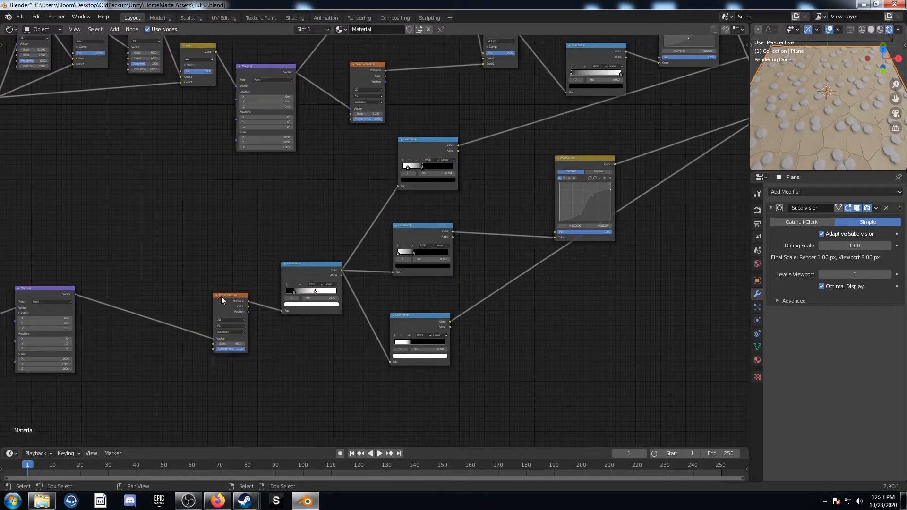
- Duplicate the stones' Voronoi Texture above the original and set the copy's Scale to 2
left_click_drag(221, 296, 176, 289)
key("shift+d")
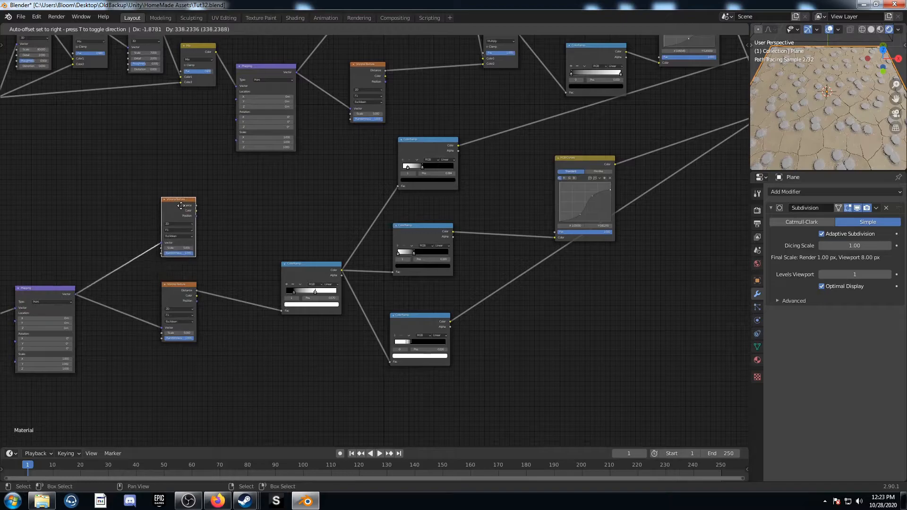
left_click(179, 203)
scroll(207, 275, "up", 2)
scroll(221, 288, "up", 1)
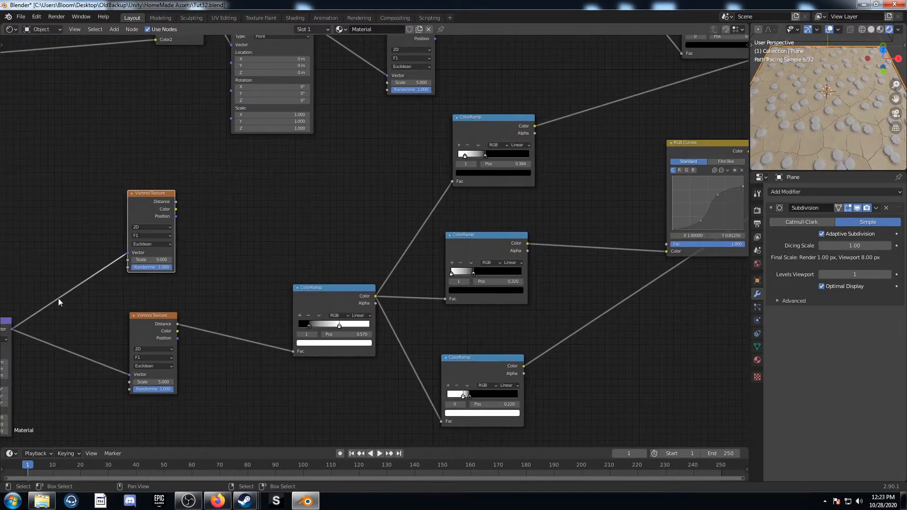
middle_click_drag(96, 330, 106, 336)
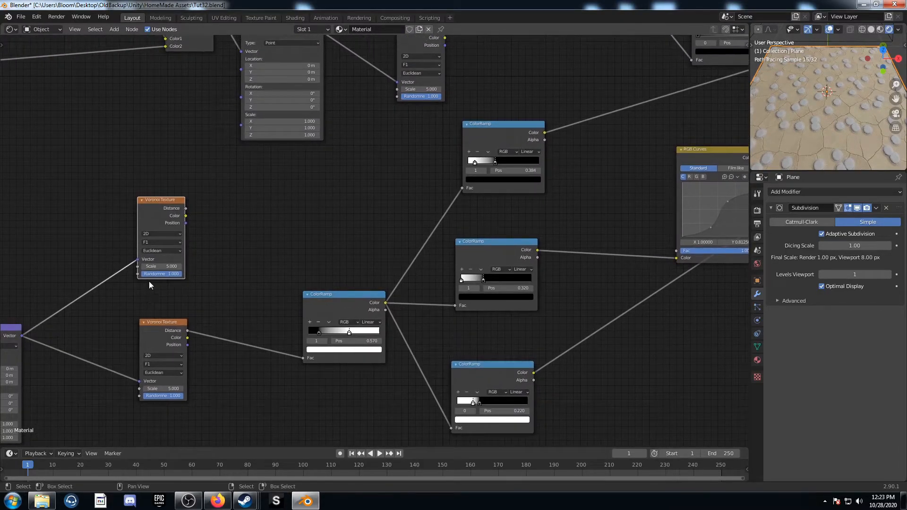
double_click(156, 266)
key("Return")
- Combine the Distance outputs of the two stone Voronoi textures through a Mix node feeding the ColorRamp
middle_click_drag(254, 283, 211, 295)
right_click_drag(113, 220, 110, 345, "ctrl+shift")
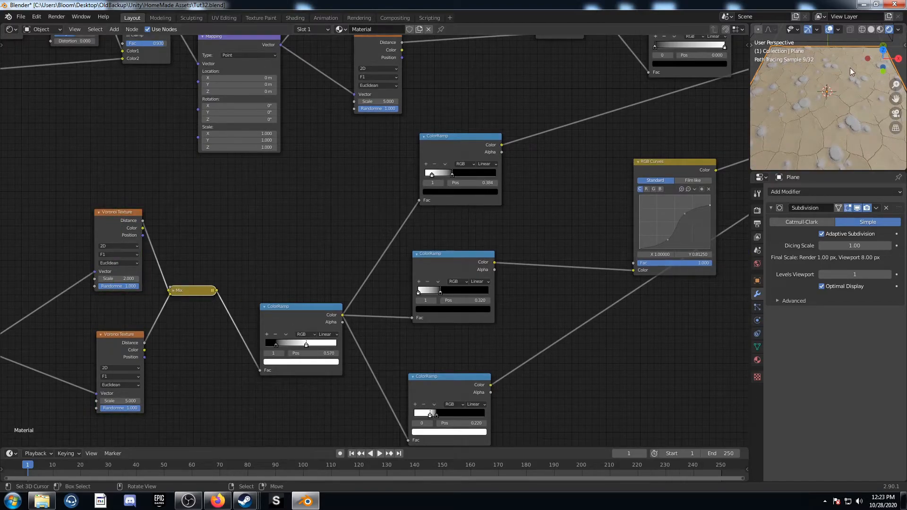
scroll(792, 120, "up", 2)
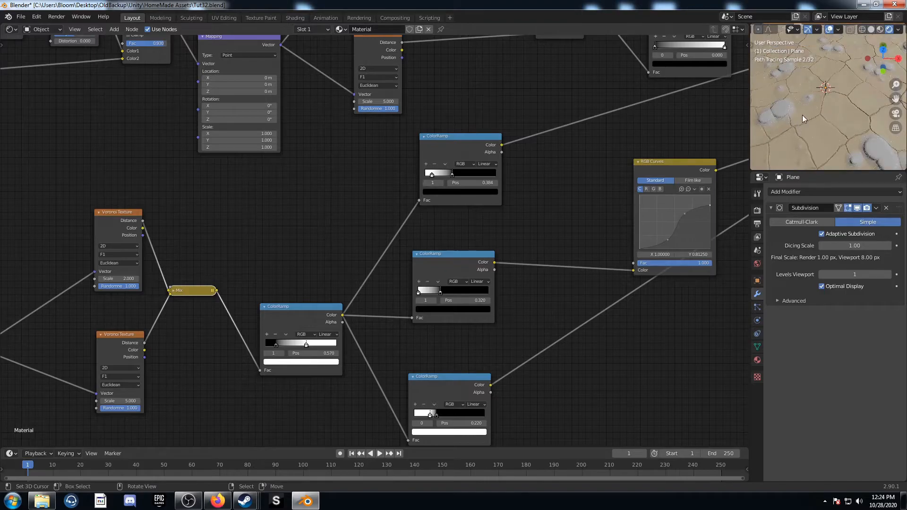
scroll(779, 115, "down", 3)
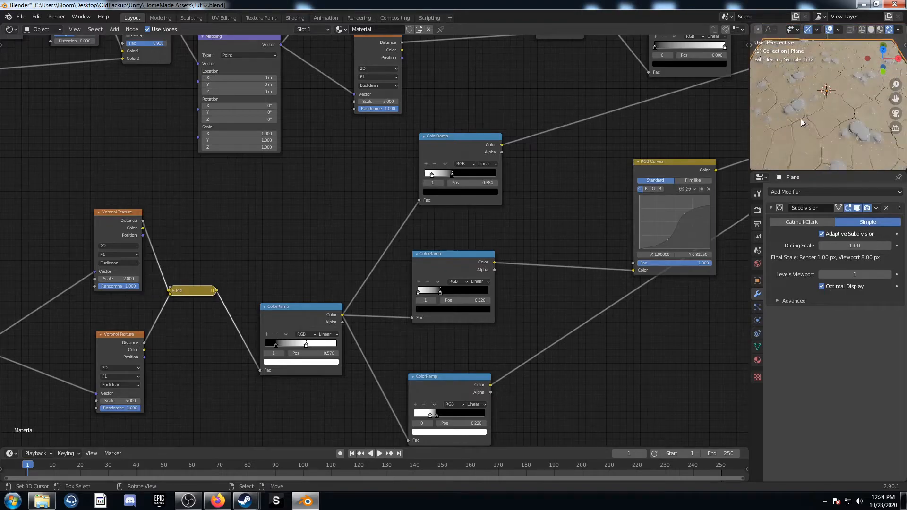
middle_click_drag(277, 285, 283, 250)
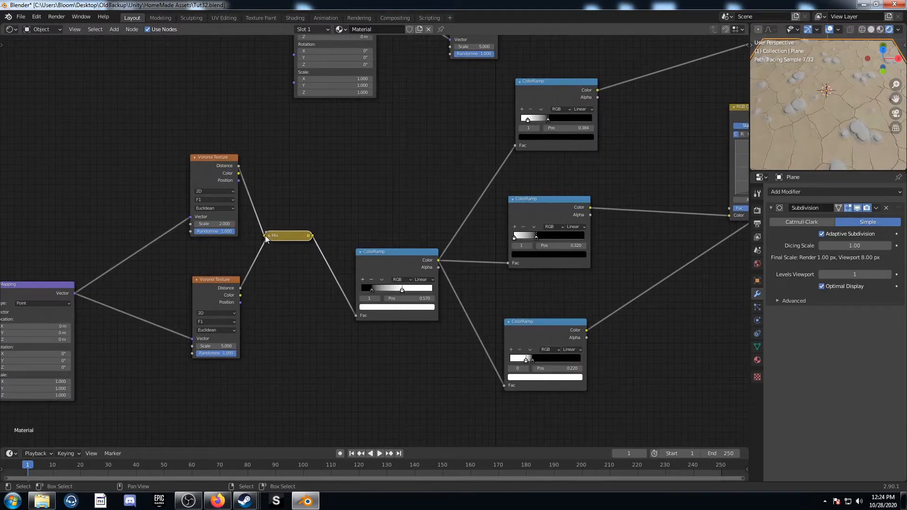
- Expand the Mix node and wire the Scale 2 Voronoi's Distance into Fac and the other Voronoi's Distance into Color1
left_click(270, 236)
left_click_drag(271, 237, 309, 219)
left_click_drag(291, 260, 290, 261)
middle_click_drag(271, 284, 251, 297)
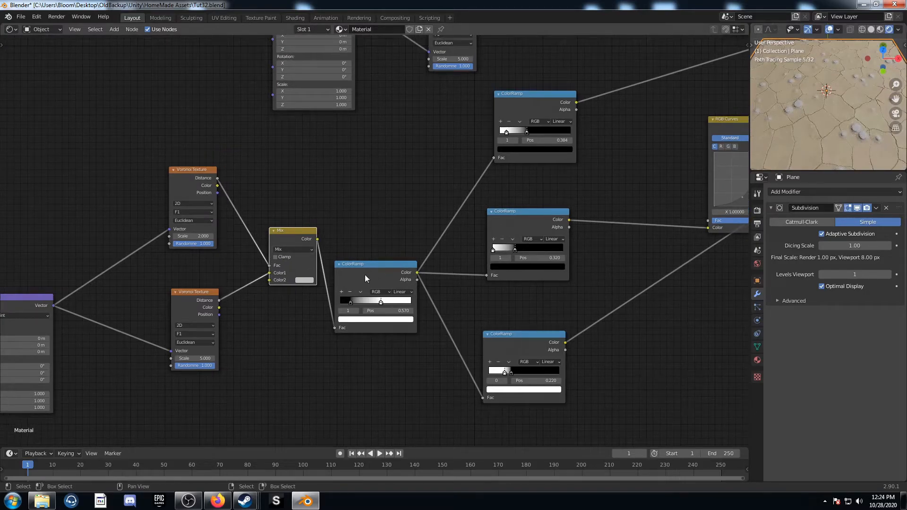
left_click_drag(365, 278, 390, 267)
middle_click_drag(377, 193, 423, 204)
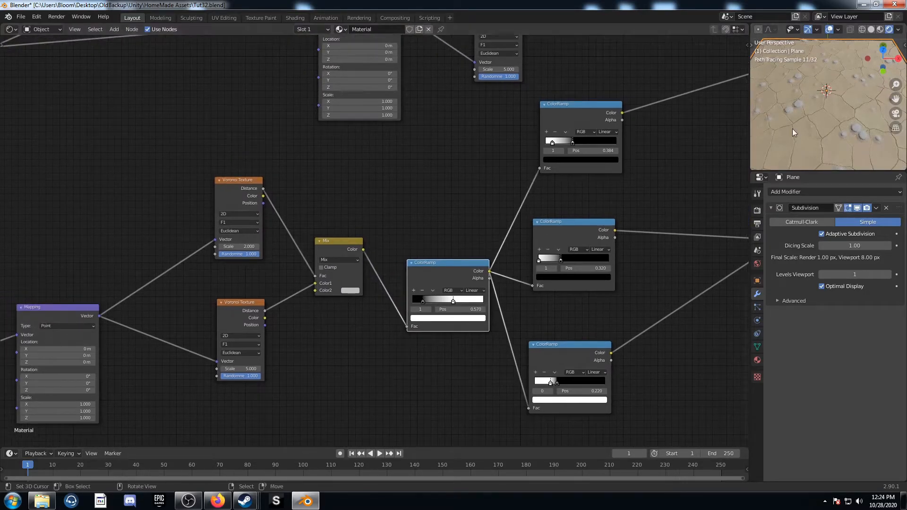
- Insert a ColorRamp between the Scale 2 Voronoi's Distance and the Mix node's Fac
middle_click_drag(343, 202, 408, 190)
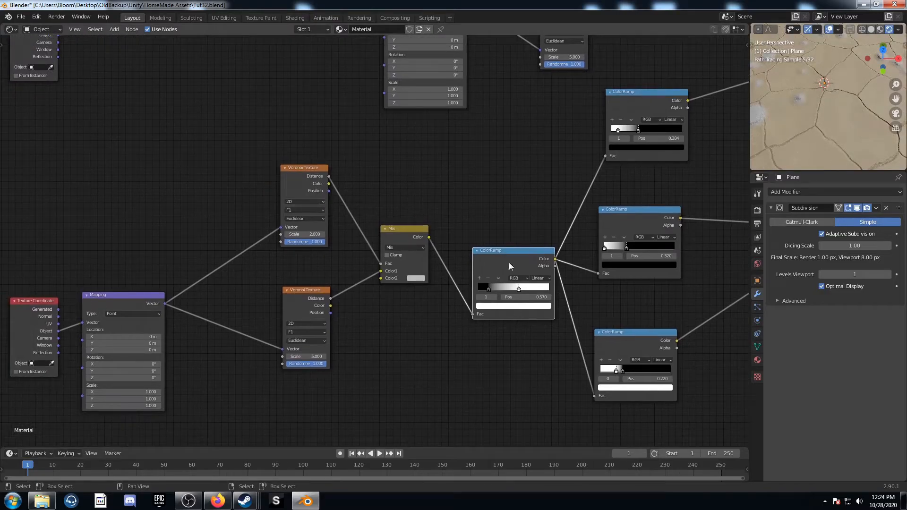
key("shift+a")
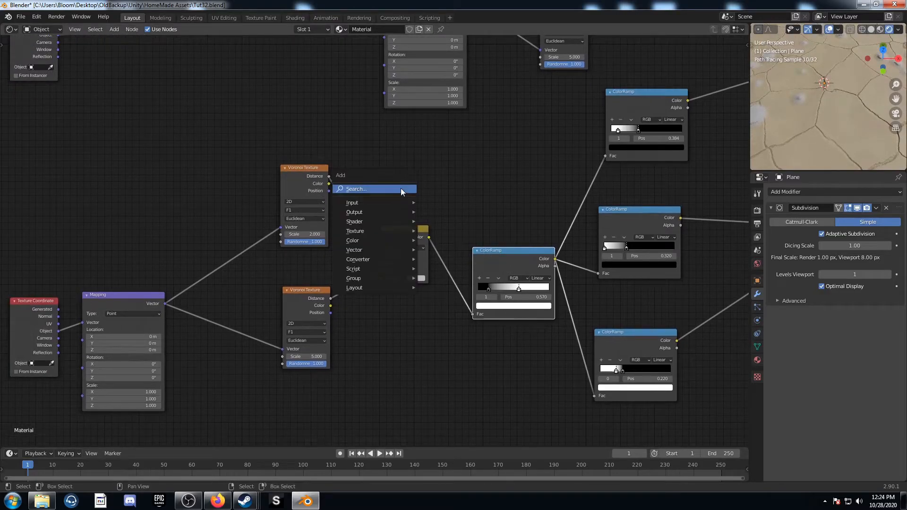
left_click(400, 189)
type("colorramp")
key("Return")
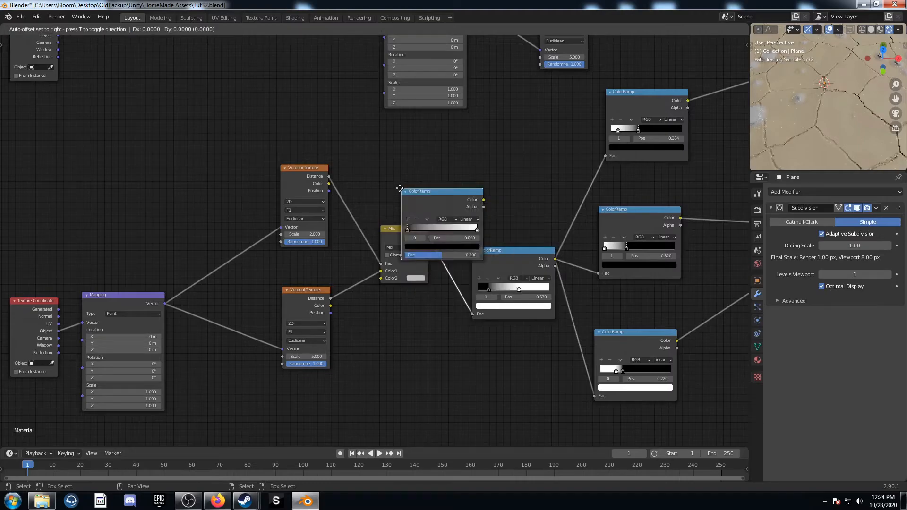
left_click(351, 170)
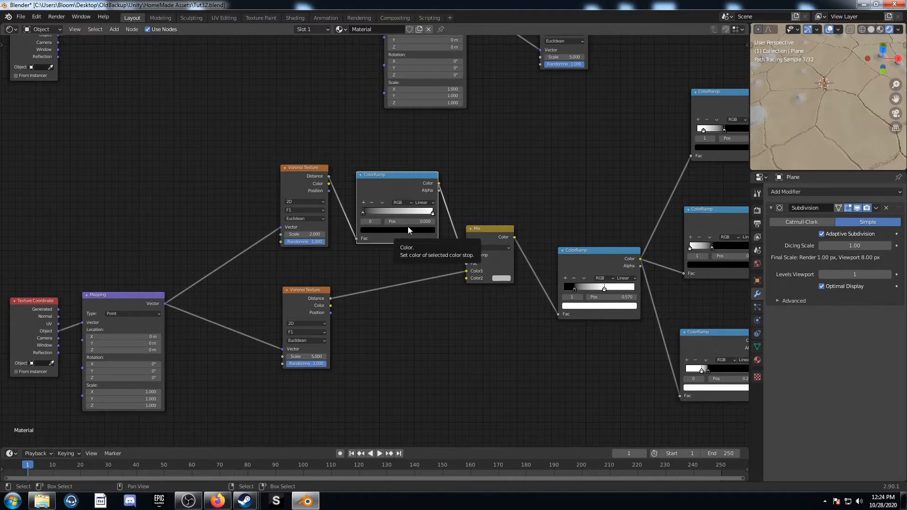
- Set the white stop of the new ColorRamp to position 0.4
left_click(433, 213)
left_click(424, 222)
type(".4")
key("Return")
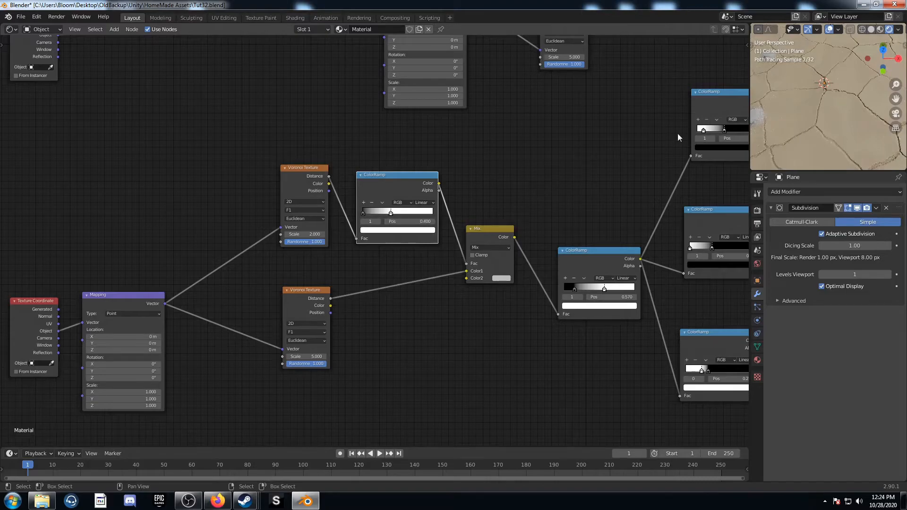
scroll(836, 141, "down", 5)
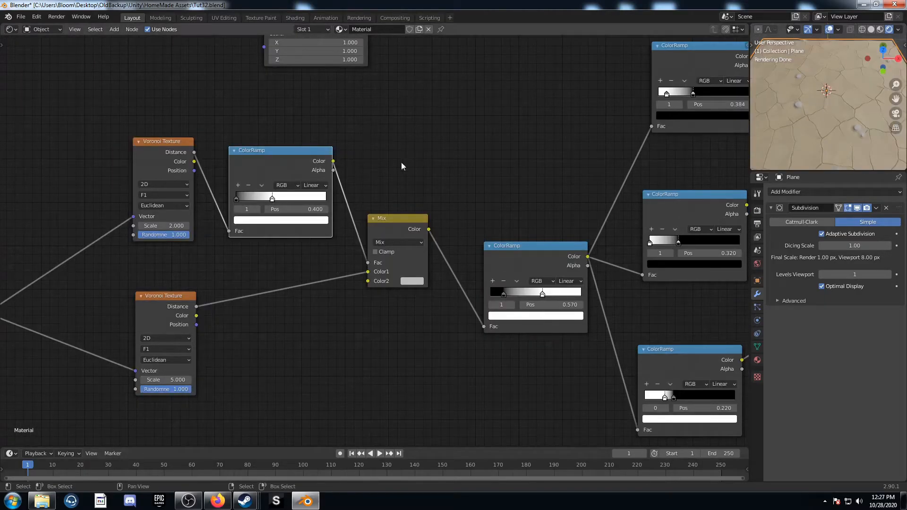
left_click_drag(274, 200, 291, 197)
key("ctrl+z")
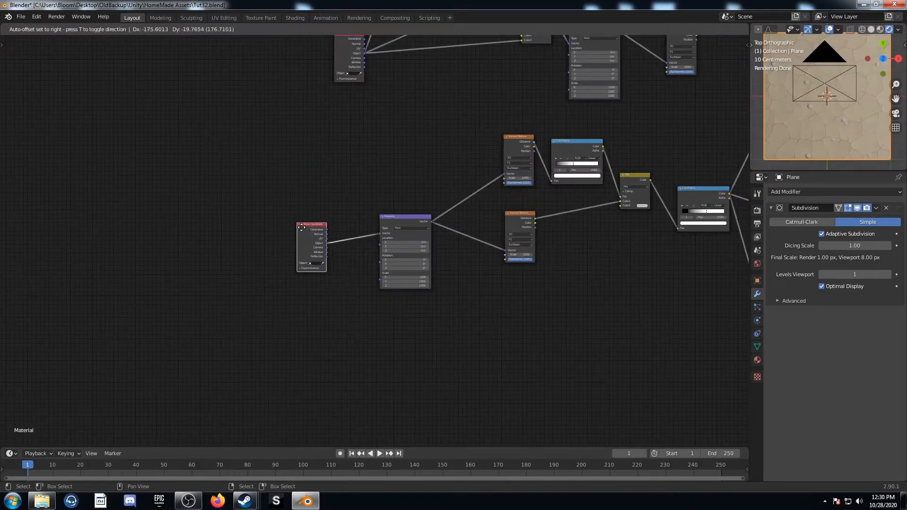
- Insert a Noise Texture between the stones' Texture Coordinate and Mapping nodes
middle_click_drag(301, 264, 307, 258, "ctrl")
key("shift+a")
type("noise")
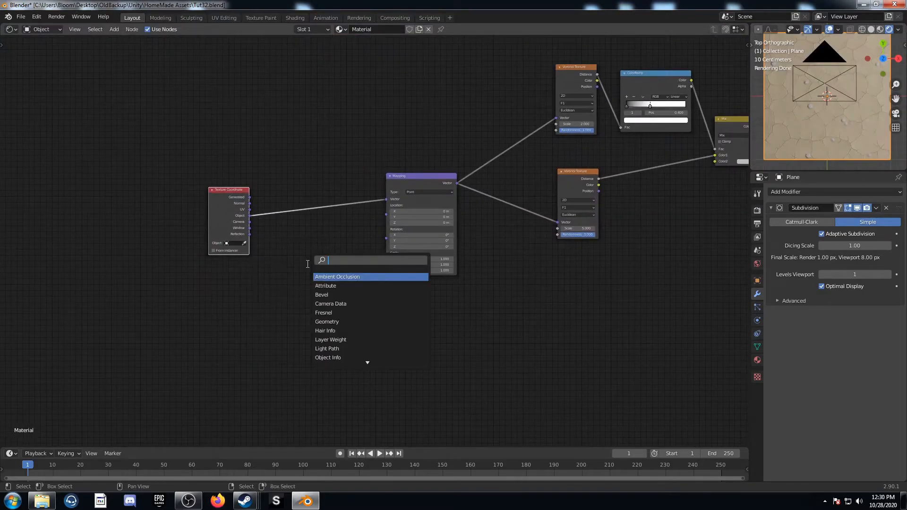
key("Return")
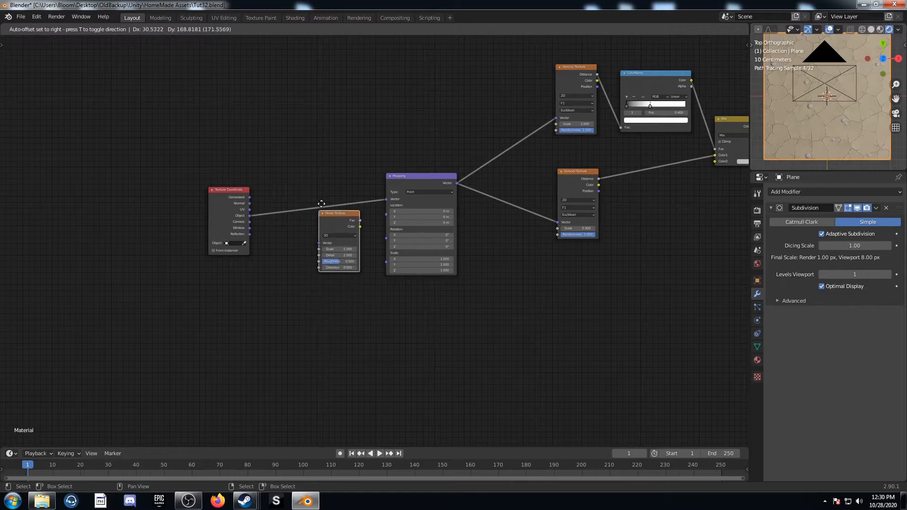
left_click(322, 171)
scroll(339, 242, "up", 2)
middle_click_drag(340, 243, 342, 267)
left_click_drag(327, 163, 289, 111)
- Insert a Mix node between the Noise Texture and Mapping, with the Object coordinates connected to Color2
key("shift+a")
left_click(315, 257)
type("mix")
key("Return")
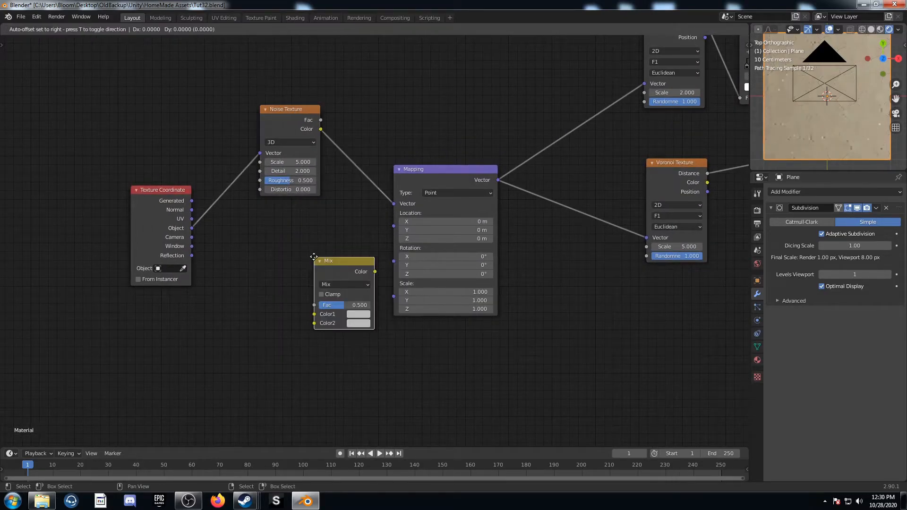
left_click(354, 144)
left_click_drag(192, 228, 356, 218)
left_click(385, 194)
- Set the Mix node's Fac to 0.83 and keep the Noise Texture's Scale at 5
key("KP_Decimal")
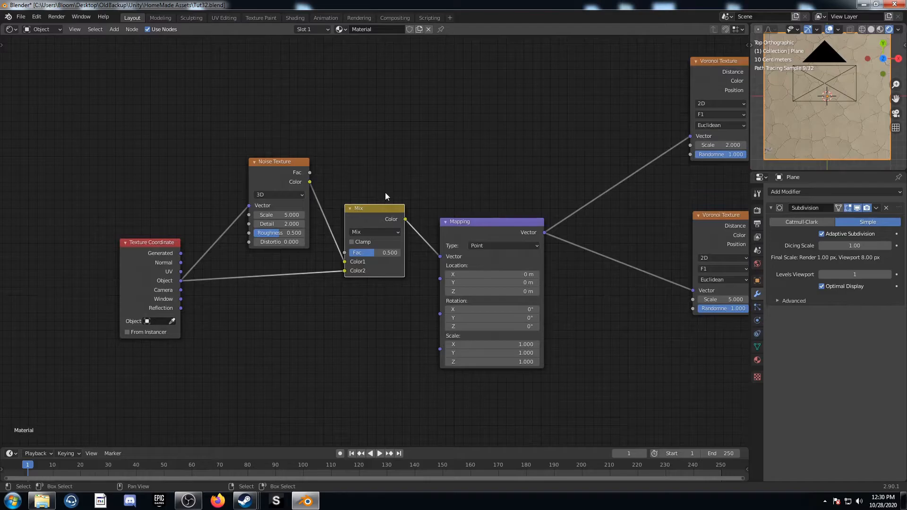
left_click(381, 255)
key("Return")
left_click(275, 215)
key("Return")
- Duplicate the Noise Texture and Mix nodes to chain two distortion stages, with Object coordinates in the first Mix's Color2
left_click(262, 166)
key("shift+d")
left_click(449, 207)
key("shift+d")
left_click(353, 174)
left_click_drag(180, 281, 312, 238)
left_click_drag(255, 188, 245, 155)
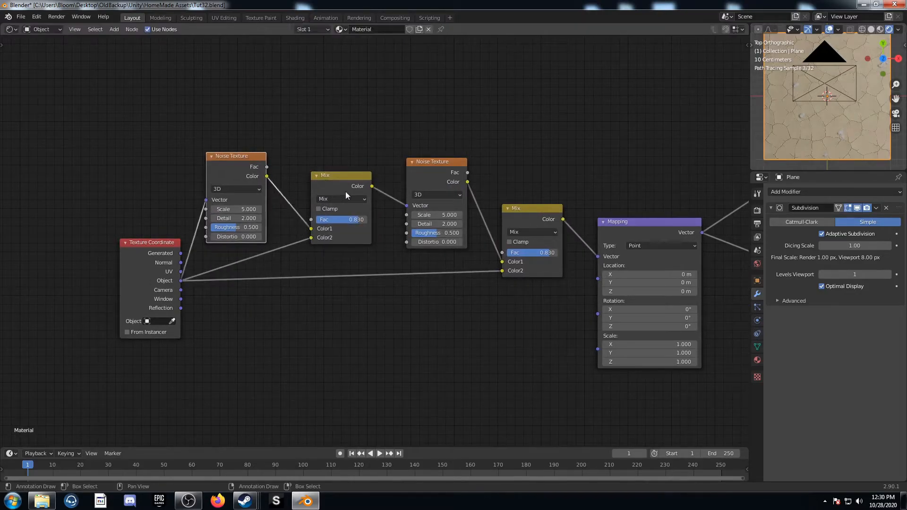
- Connect the first Mix's Color to the second Mix's Color2, comparing it with the direct Object coordinates
left_click_drag(372, 186, 502, 271)
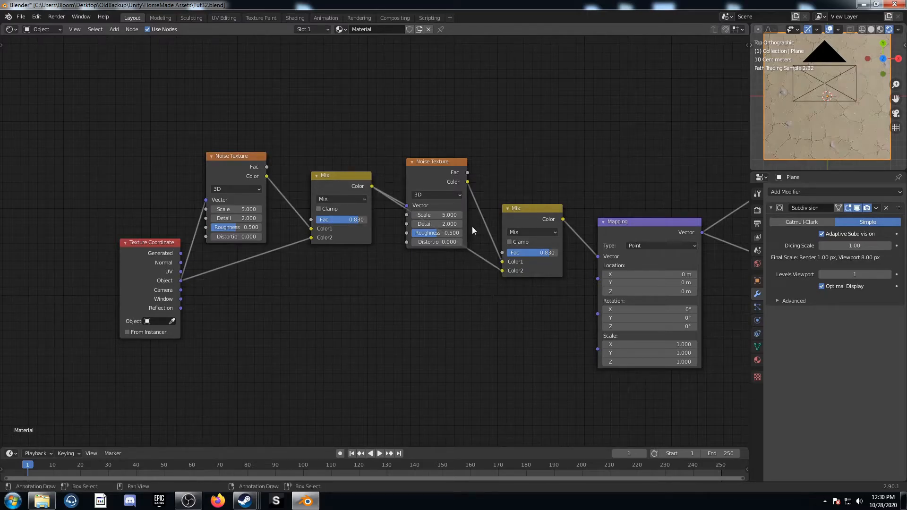
left_click_drag(437, 174, 442, 133)
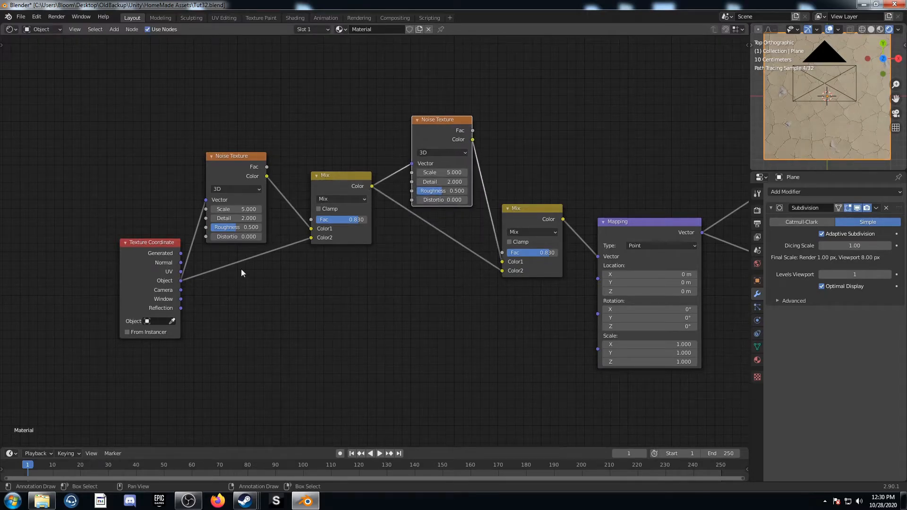
left_click_drag(181, 281, 502, 271)
left_click_drag(372, 187, 502, 271)
- Move the first Noise Texture clear of its neighbours and set the first Mix node's Fac to 0.97
scroll(412, 336, "up", 3)
middle_click_drag(320, 301, 326, 331)
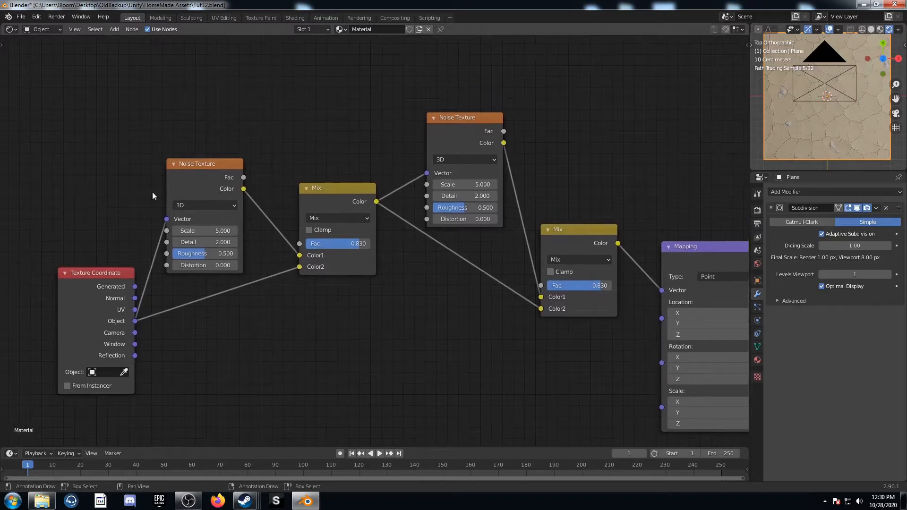
left_click_drag(197, 177, 191, 150)
scroll(342, 314, "up", 2)
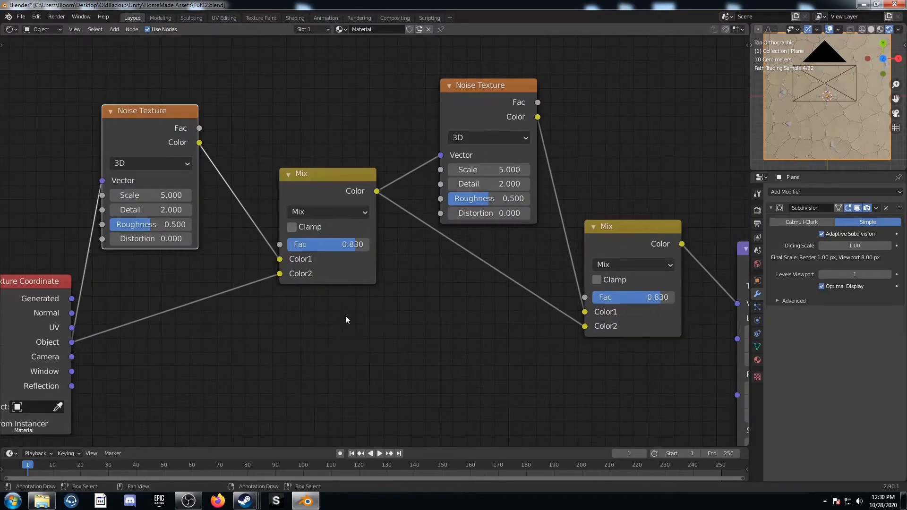
left_click(341, 253)
type(".97")
key("Return")
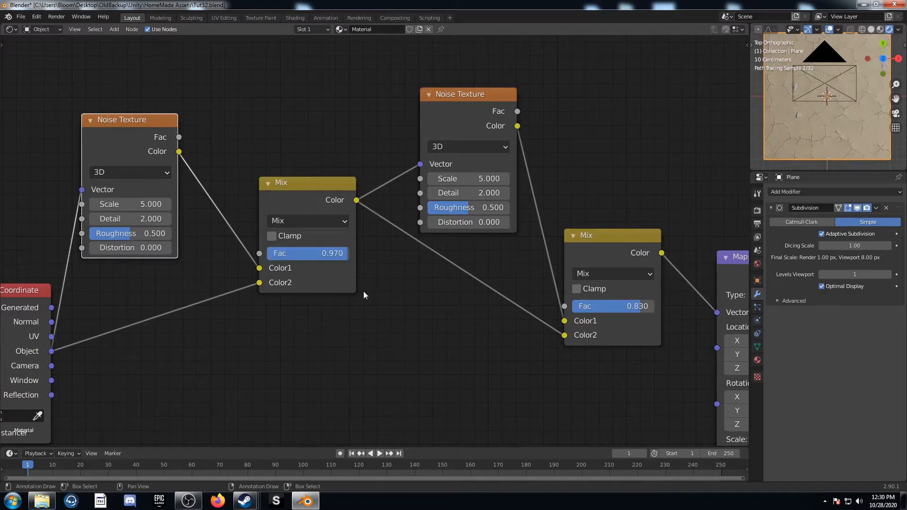
- Set the first Noise Texture's Scale to 60 and inspect the cracks on the plane up close
left_click(130, 204)
type("5.0")
key("BackSpace")
key("BackSpace")
key("BackSpace")
type("60")
key("Return")
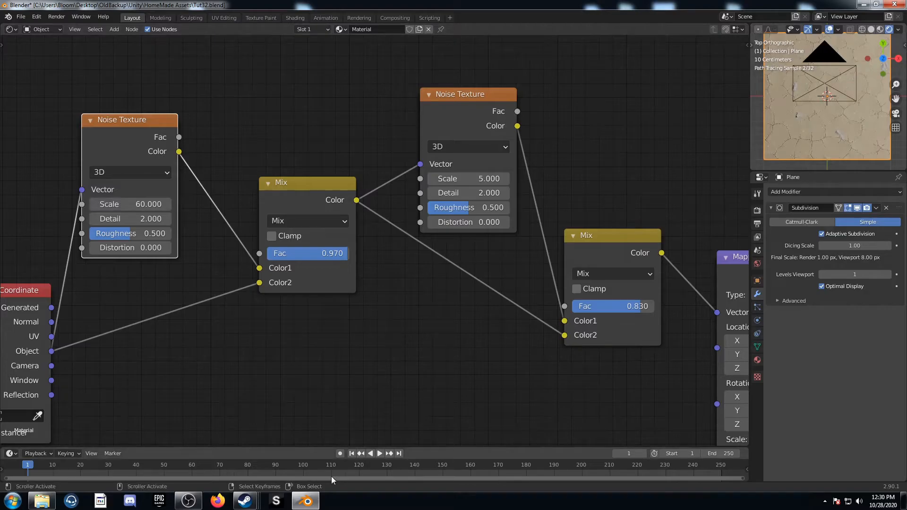
scroll(808, 145, "up", 5)
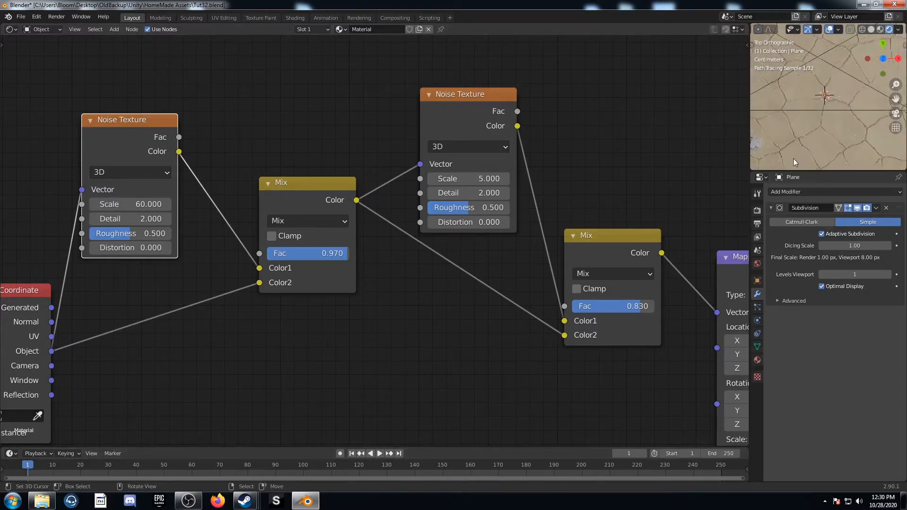
middle_click_drag(807, 127, 872, 68, "shift")
middle_click_drag(798, 150, 854, 84, "shift")
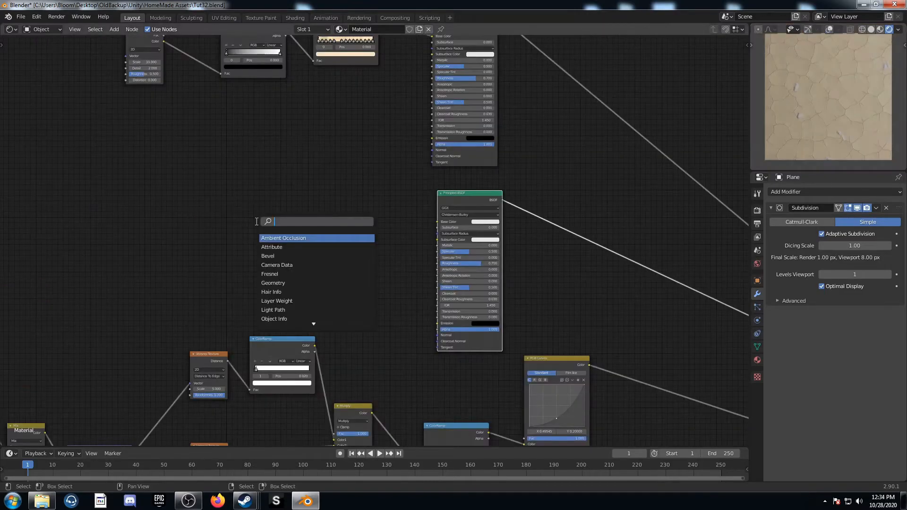
- Add a ColorRamp and a Noise Texture node beside the second Principled BSDF
type("colorramp")
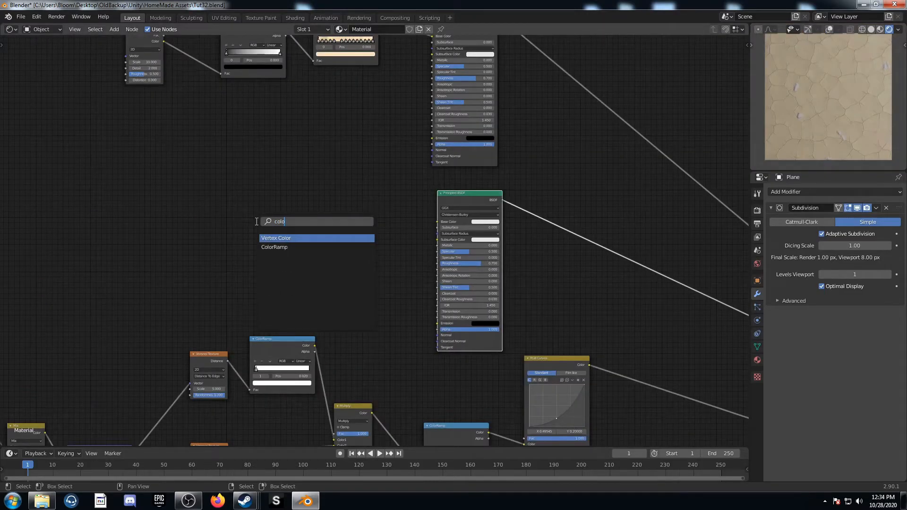
key("Return")
left_click(308, 193)
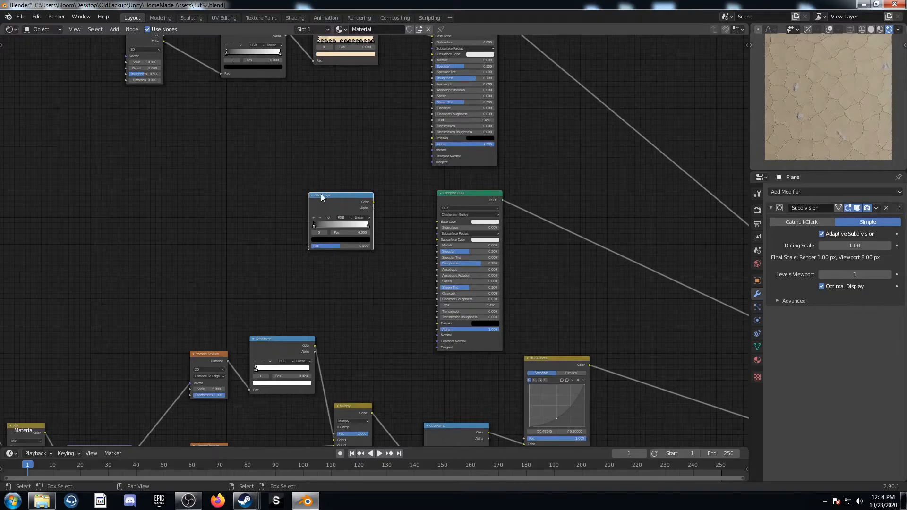
key("shift+a")
type("noise")
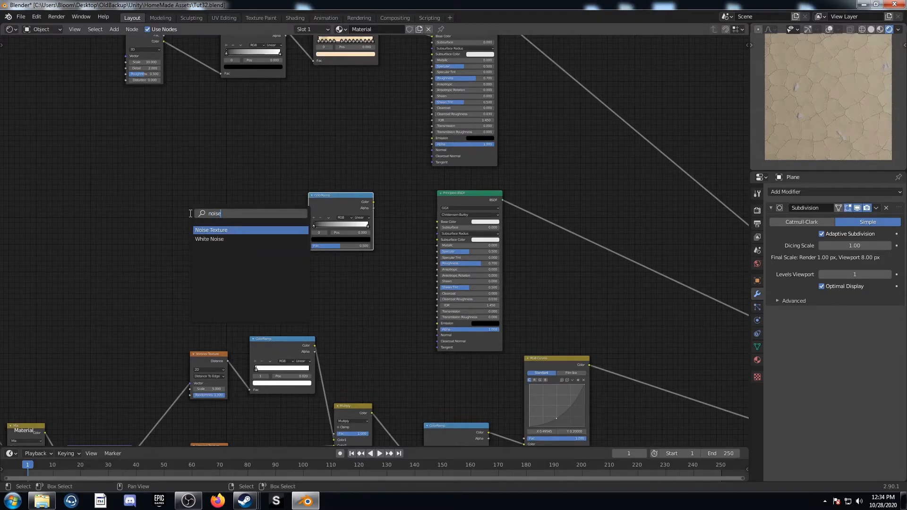
key("Return")
left_click(238, 209)
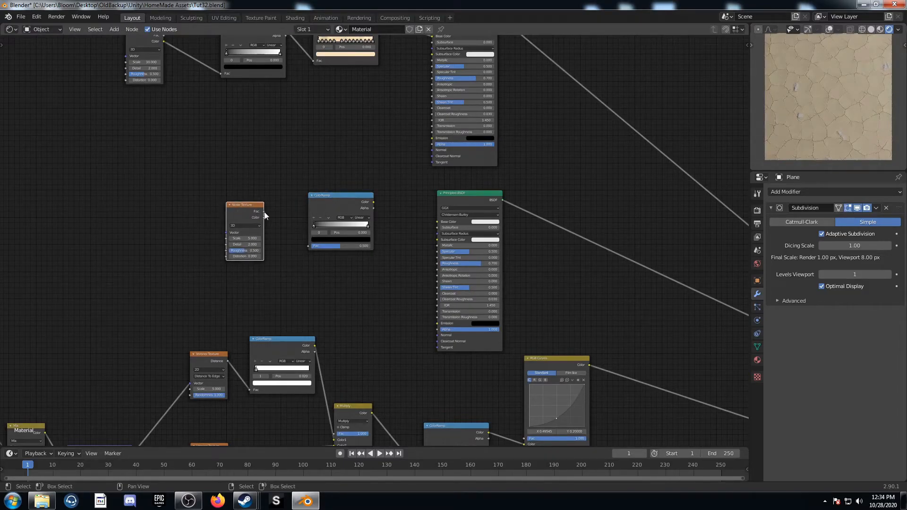
- Connect the new Noise Texture's Color to the ColorRamp's Fac and chain a duplicated Noise Texture into its Vector input
left_click_drag(263, 217, 308, 246)
key("shift+d")
left_click_drag(127, 202, 226, 233)
middle_click_drag(177, 249, 251, 271)
left_click_drag(316, 234, 293, 190)
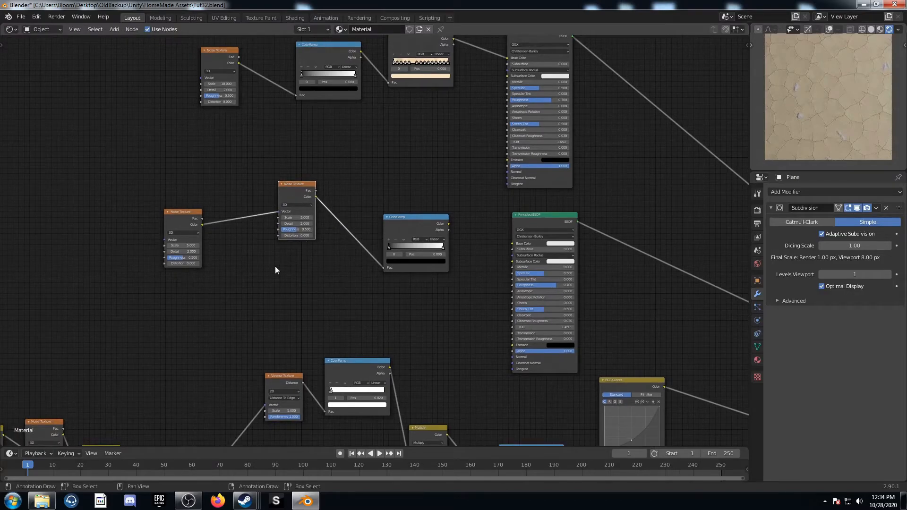
- Add Texture Coordinate and Mapping nodes to the duplicated Noise Texture, then dissolve the Mapping node
left_click(180, 213)
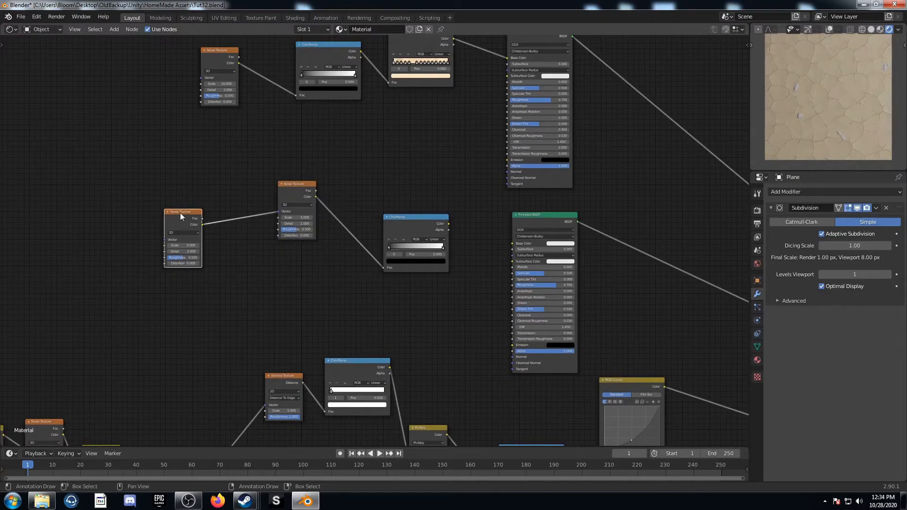
key("ctrl+t")
middle_click_drag(118, 203, 228, 198)
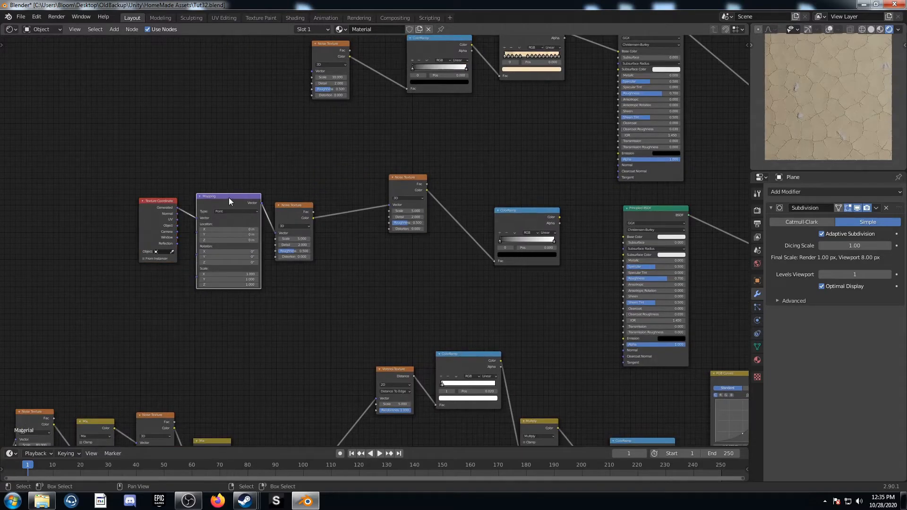
left_click_drag(228, 200, 220, 287)
key("ctrl+x")
- Insert a Mix node between the two Noise Textures and feed Object coordinates to the first Noise Texture's Vector and Mix's Color2
key("shift+a")
left_click(285, 276)
type("mix")
key("Return")
left_click(361, 189)
left_click_drag(290, 207, 270, 158)
left_click_drag(178, 226, 237, 194)
left_click_drag(177, 227, 342, 241)
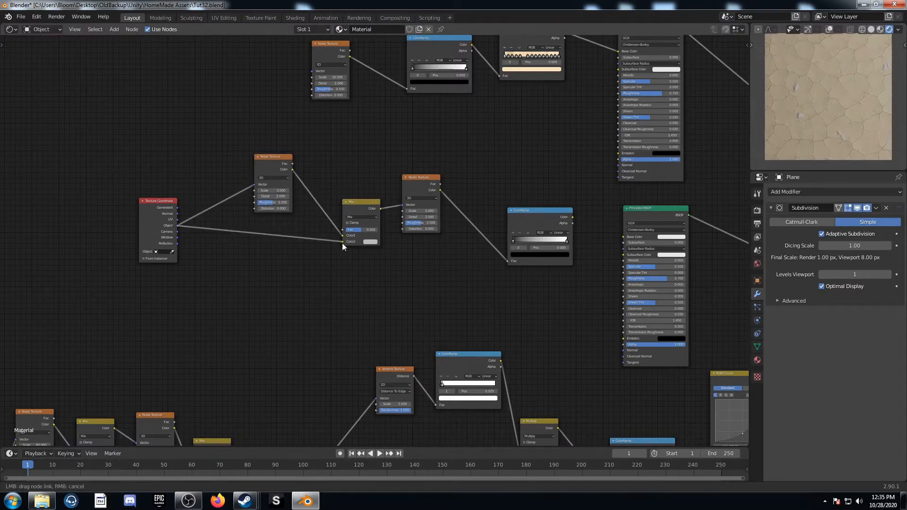
- Keep the new Mix node's Fac at 0.5 and set the Scale of both Noise Textures to 80
scroll(297, 250, "down", 5, "ctrl")
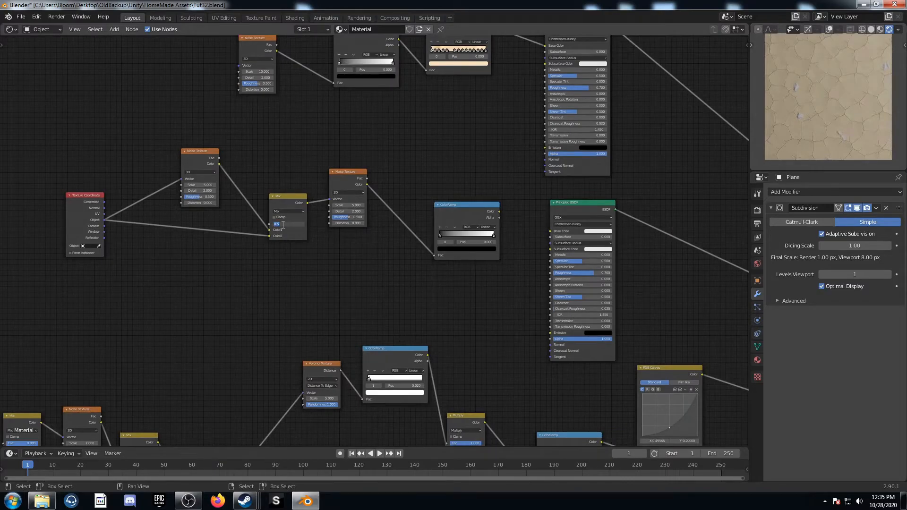
left_click(190, 185)
double_click(199, 186)
type("80")
key("Return")
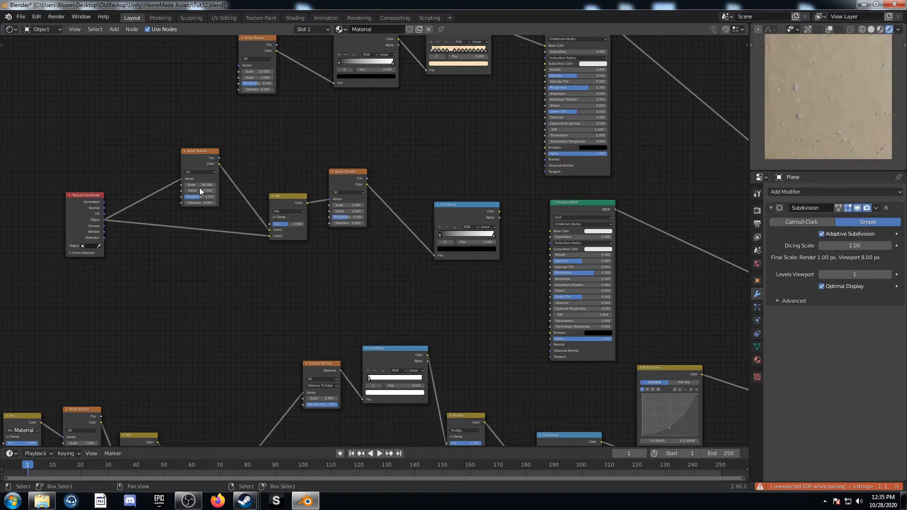
double_click(358, 205)
type("80")
key("Return")
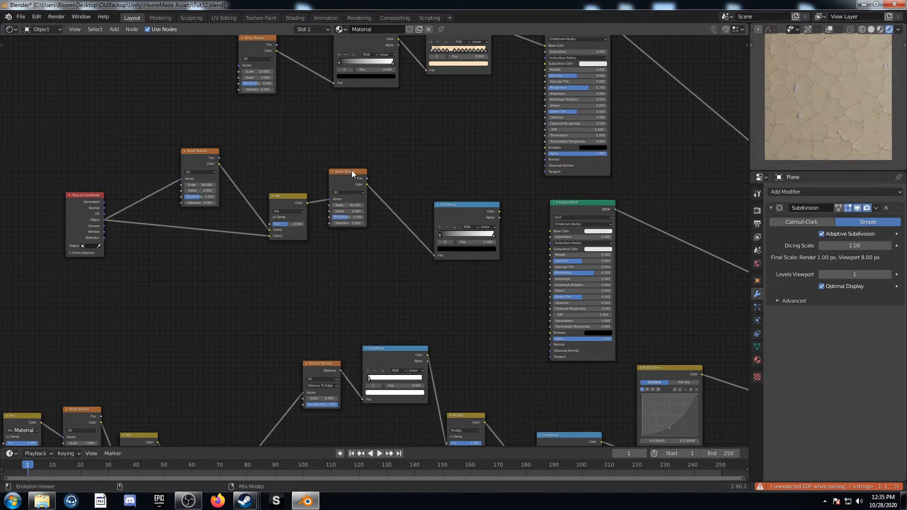
- Preview the second Noise Texture on the plane, followed by the ColorRamp output
left_click(352, 171, "ctrl+shift")
scroll(829, 142, "up", 2)
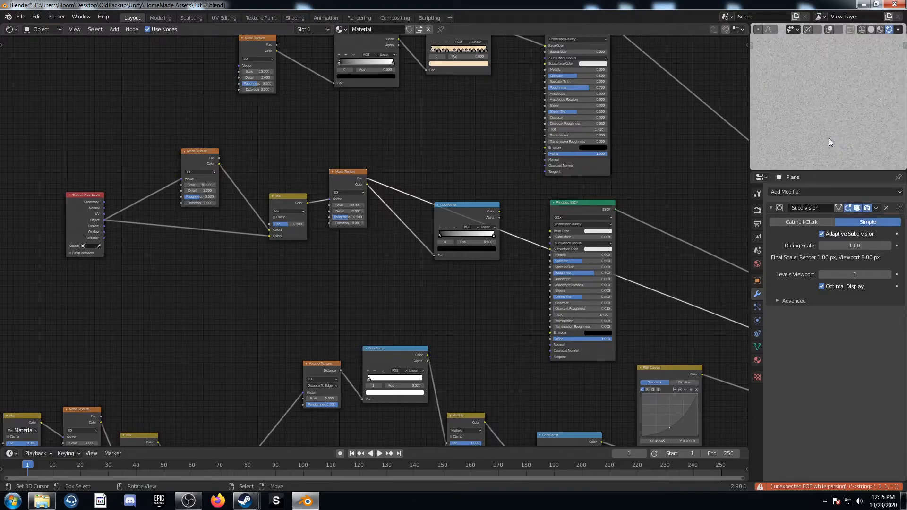
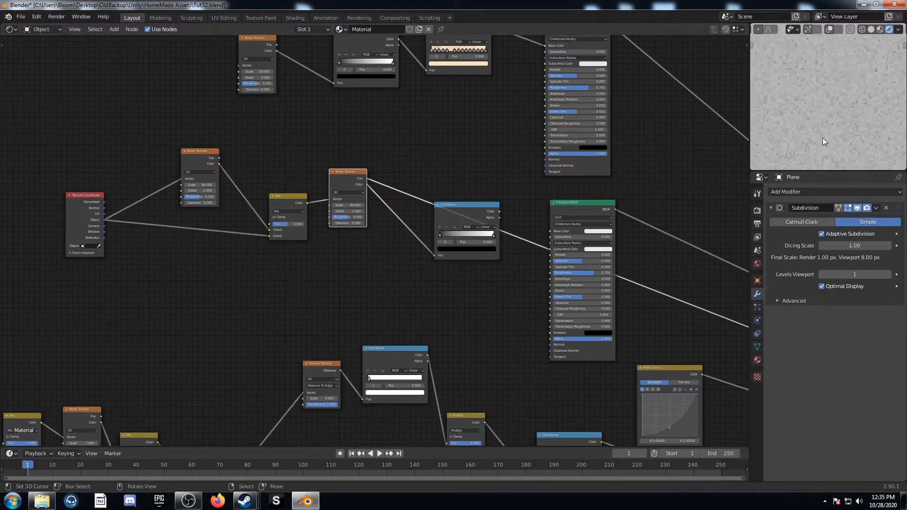
scroll(324, 239, "down", 2)
left_click(407, 192)
left_click(407, 192, "ctrl+shift")
scroll(193, 231, "up", 2)
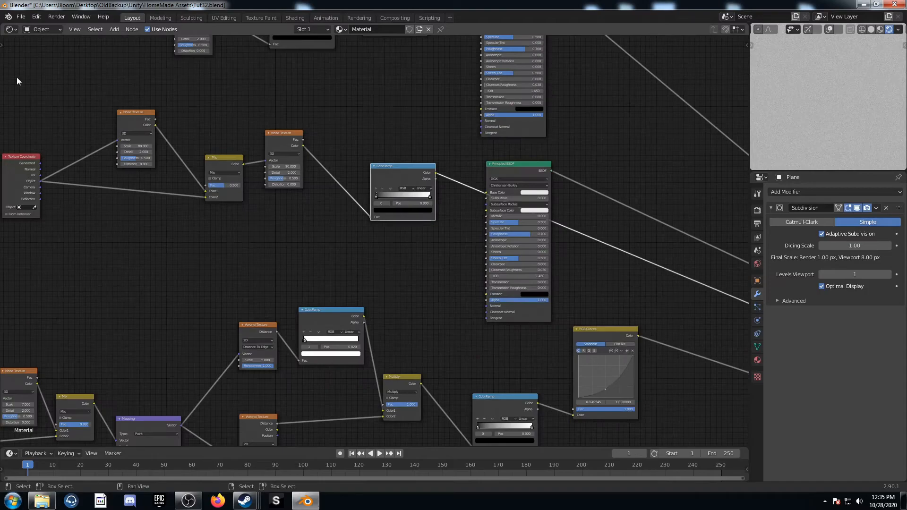
- Split the node editor, make the new area an Image Editor and load the Granite texture image as a colour reference
left_click_drag(2, 26, 289, 71)
left_click(10, 29)
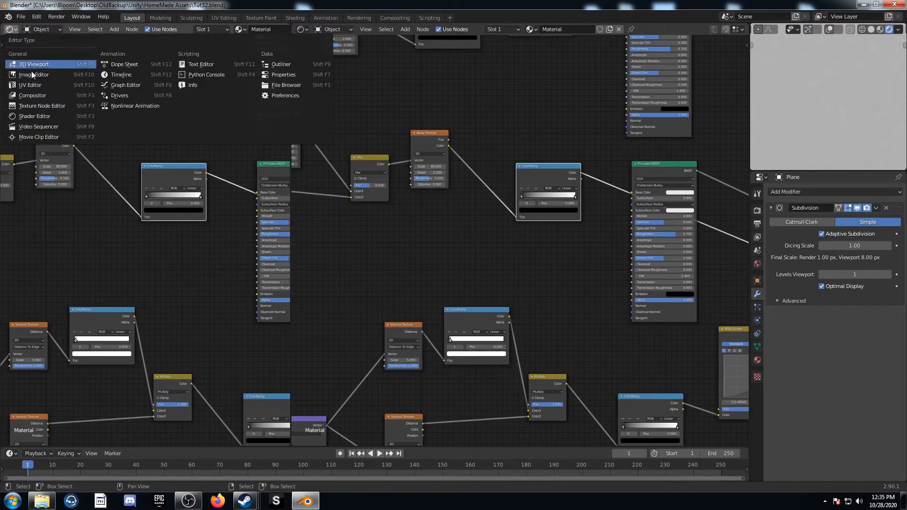
left_click(41, 75)
scroll(140, 273, "up", 6)
scroll(140, 274, "down", 4)
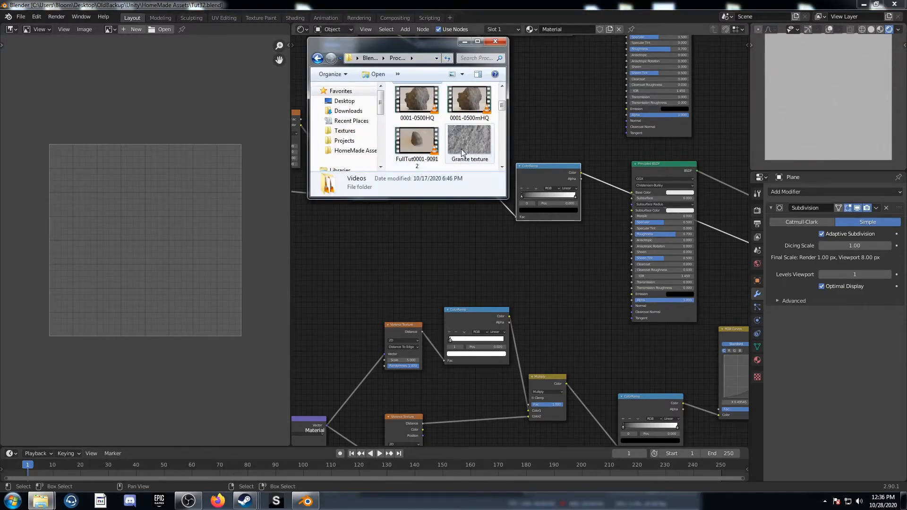
left_click_drag(465, 142, 125, 235)
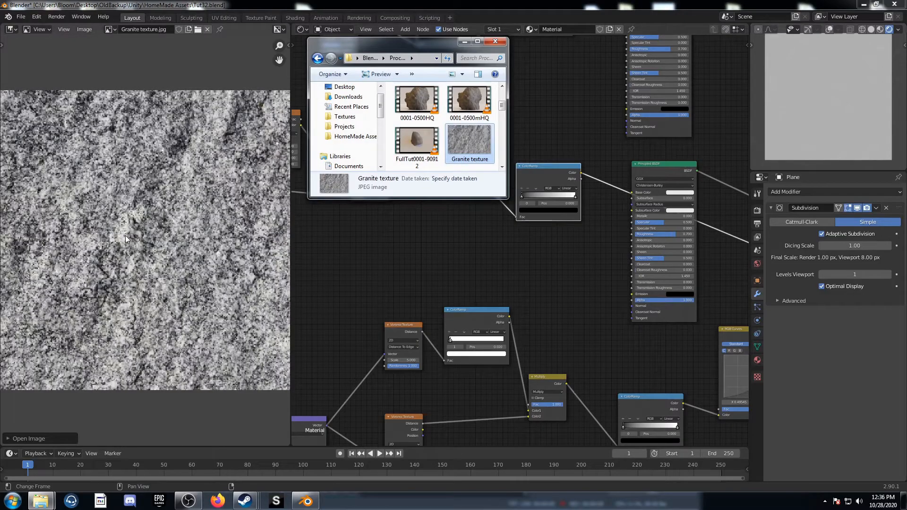
left_click(494, 42)
scroll(33, 246, "down", 4)
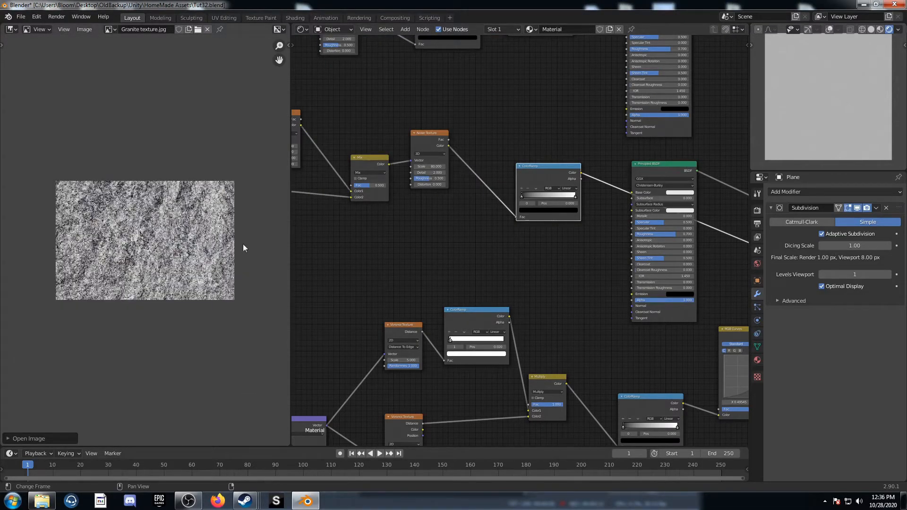
scroll(548, 187, "up", 1)
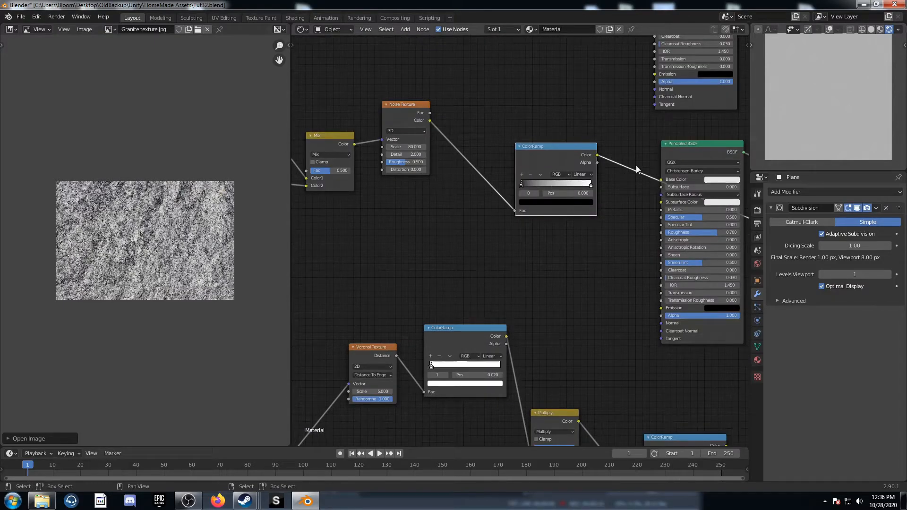
- Connect the ColorRamp's Color to the second Principled BSDF's Base Color and fill the ramp with colours sampled across the granite image
left_click_drag(597, 155, 661, 179)
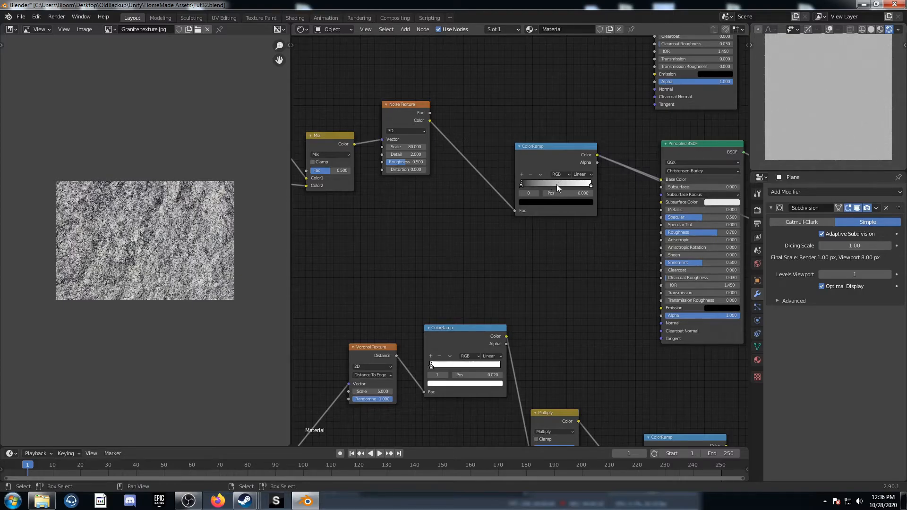
key("e")
left_click_drag(137, 231, 151, 231)
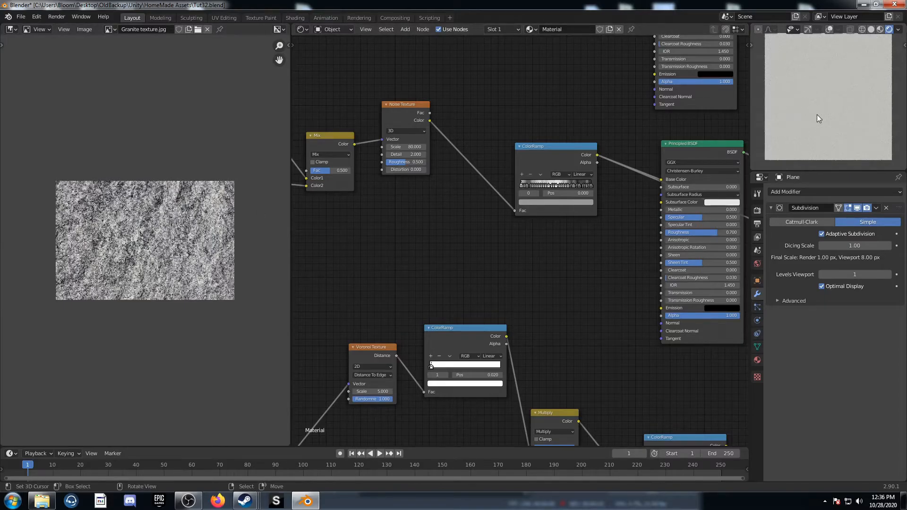
scroll(817, 115, "up", 4)
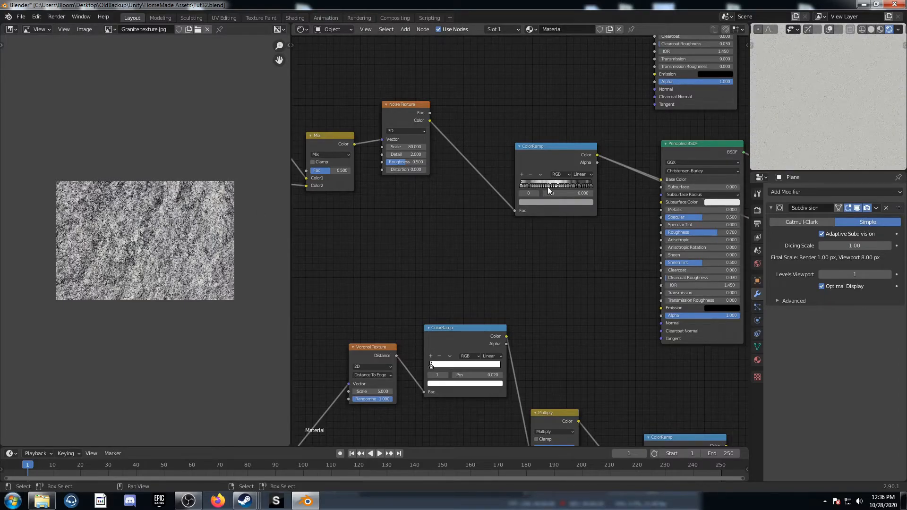
key("e")
left_click(184, 237)
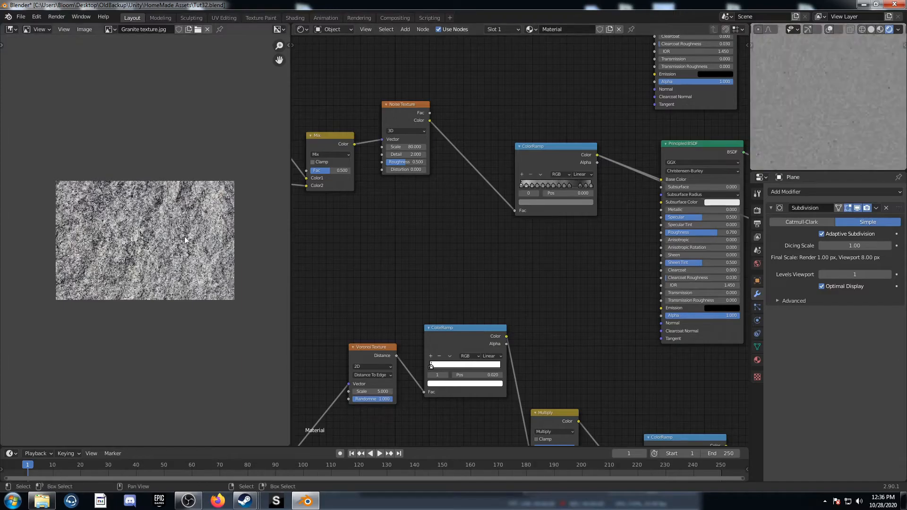
key("e")
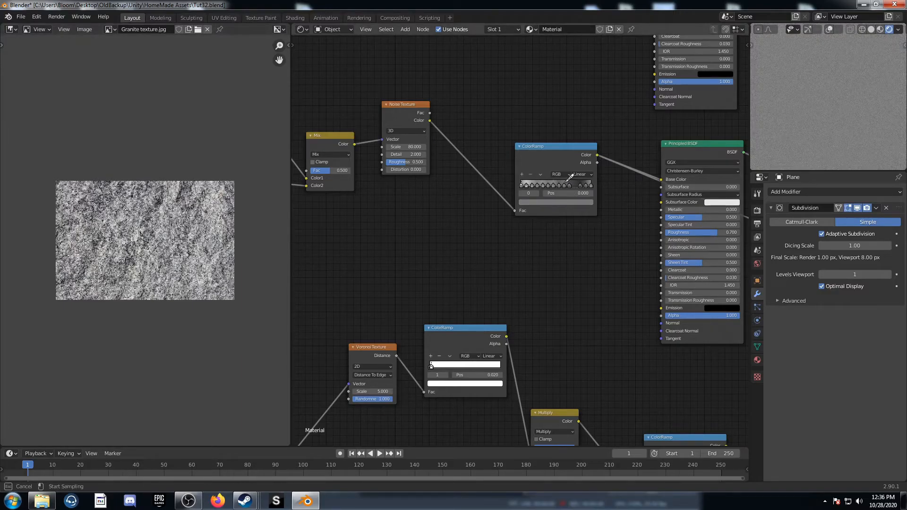
left_click_drag(157, 225, 180, 211)
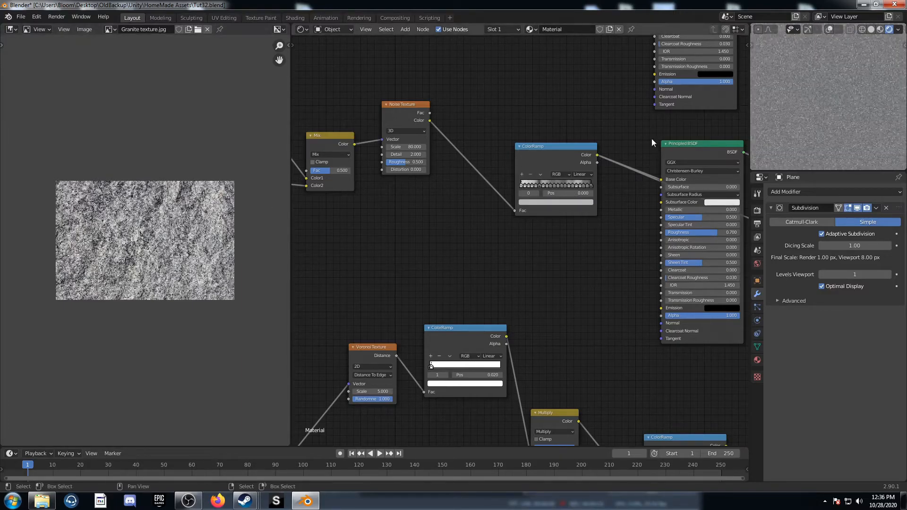
- Restore the final Mix Shader as the material's surface output
scroll(533, 225, "down", 9)
middle_click_drag(506, 226, 387, 187)
middle_click_drag(714, 273, 498, 167)
left_click(590, 176, "ctrl+shift")
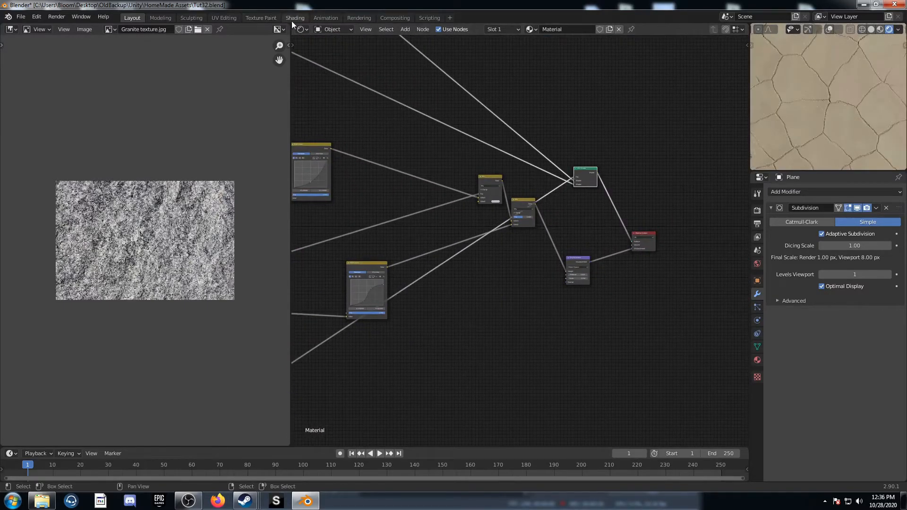
- Close the Image Editor area to widen the node editor and inspect the stones on the plane from an angle
left_click_drag(292, 24, 141, 95)
scroll(827, 124, "down", 4)
mouse_move(814, 130)
middle_mouse_down()
mouse_move(809, 72)
mouse_move(842, 161)
mouse_move(827, 125)
middle_mouse_up()
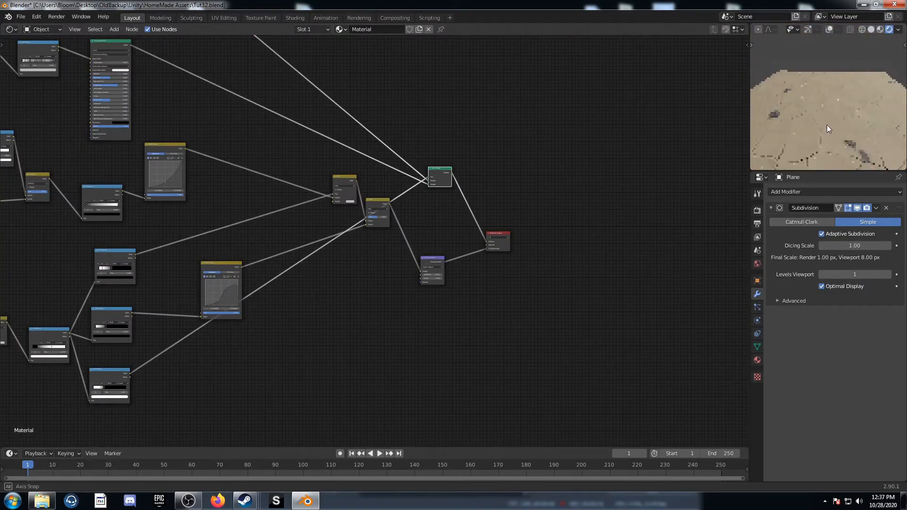
scroll(747, 113, "up", 1)
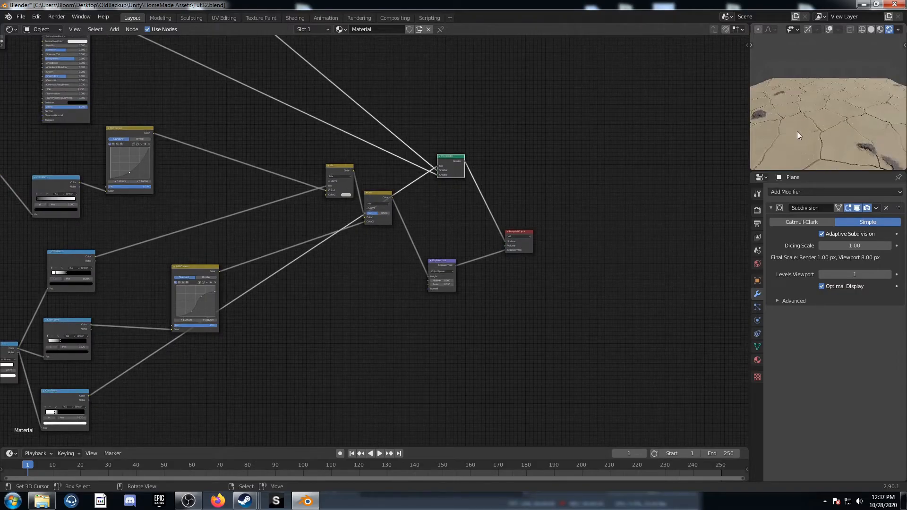
middle_click_drag(760, 122, 817, 130)
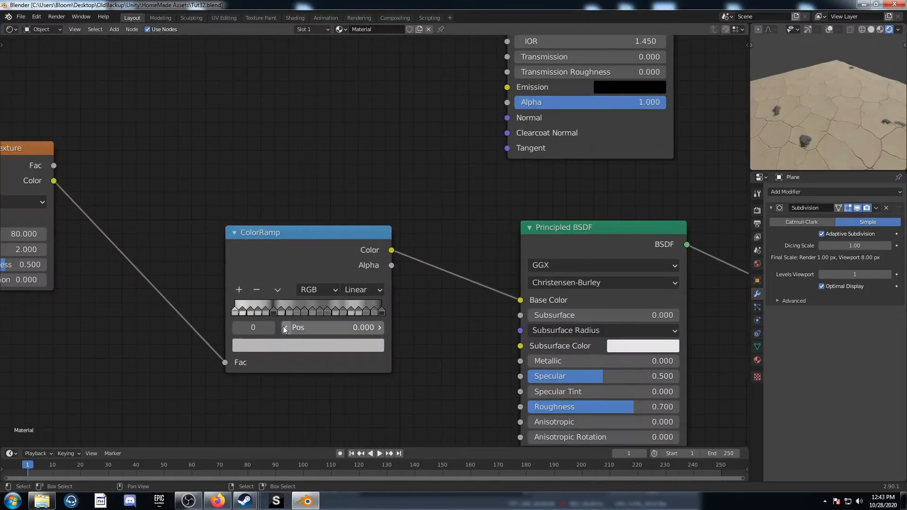
- Lighten the dark ColorRamp stop about a quarter along the gradient to hue 0.777, saturation 0.060 and value 0.696
left_click(273, 311)
left_click(280, 350)
scroll(297, 196, "down", 3)
scroll(291, 200, "up", 5)
scroll(290, 201, "up", 4)
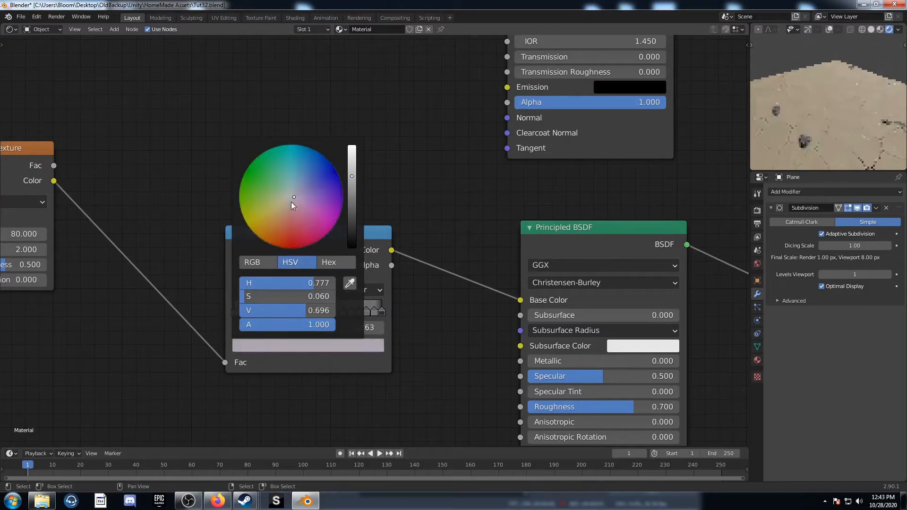
- Lighten the ColorRamp's last stop to hue 0.778, saturation 0.067 and value 0.676
left_click(381, 313)
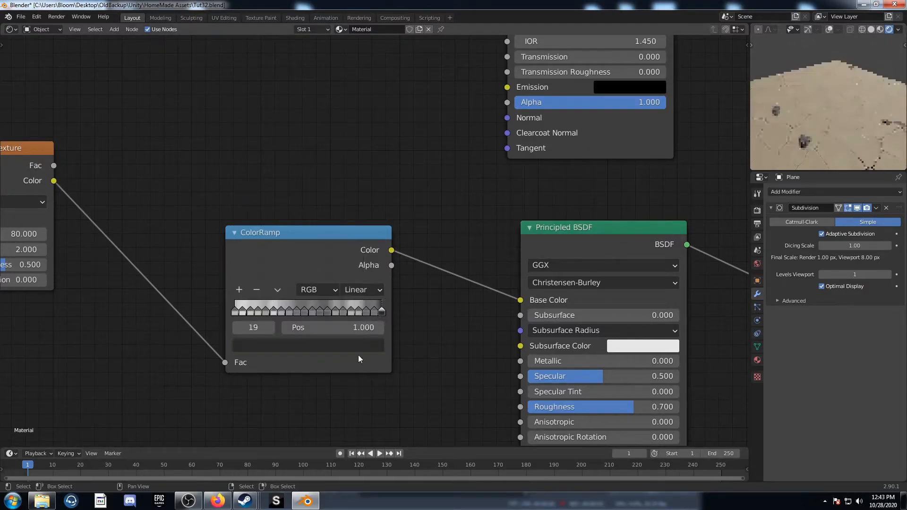
left_click(354, 346)
scroll(302, 178, "up", 5)
scroll(299, 183, "up", 3)
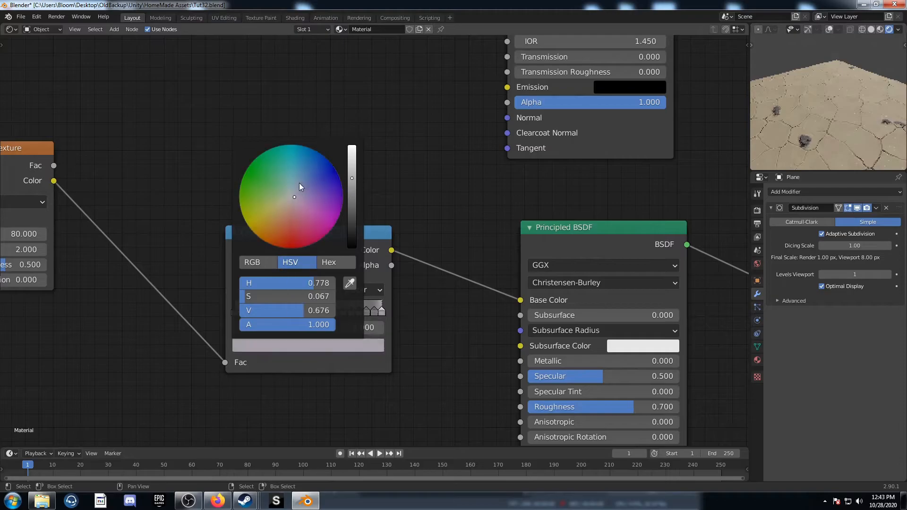
- Join the uppermost node chain, from its texture through both ColorRamps to the Principled BSDF, in a new frame
scroll(228, 206, "down", 2)
middle_click_drag(264, 149, 257, 194)
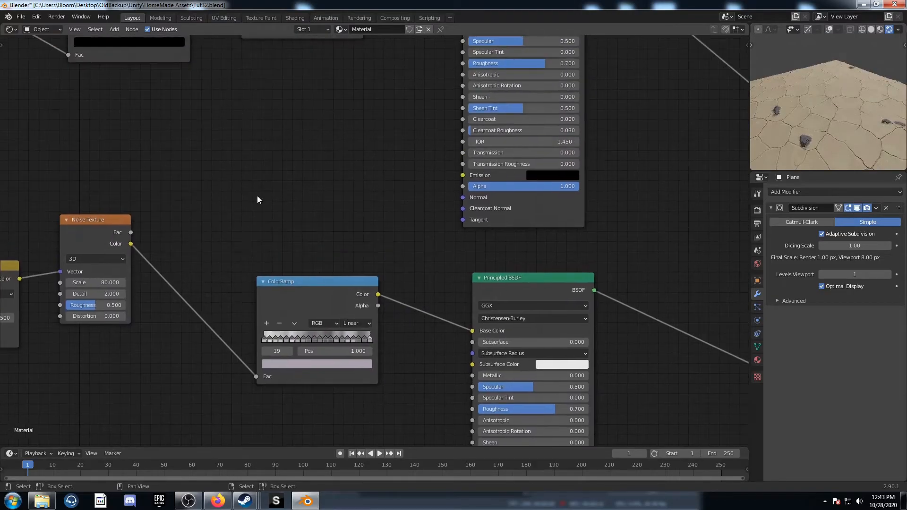
scroll(256, 195, "down", 4)
scroll(310, 141, "down", 4)
middle_click_drag(303, 165, 296, 279)
scroll(309, 284, "down", 8)
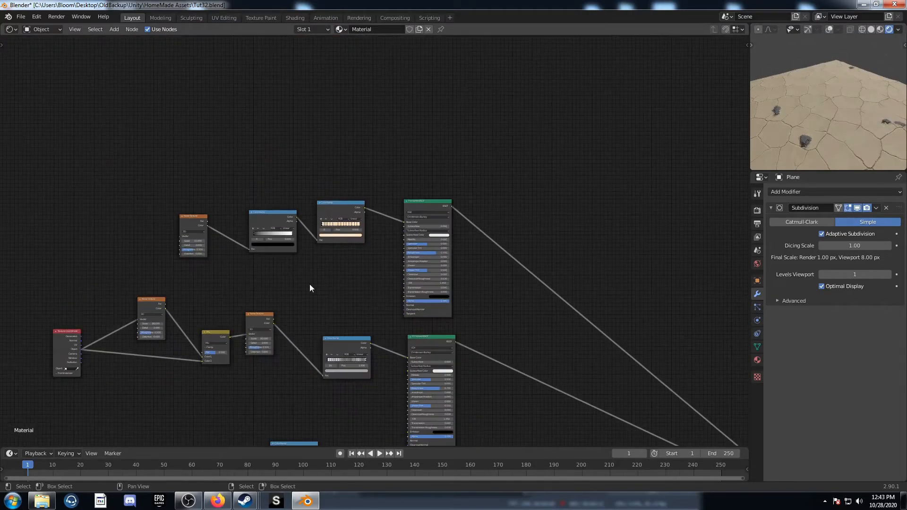
middle_click_drag(327, 236, 324, 274)
left_click_drag(207, 129, 427, 203)
scroll(416, 205, "up", 2)
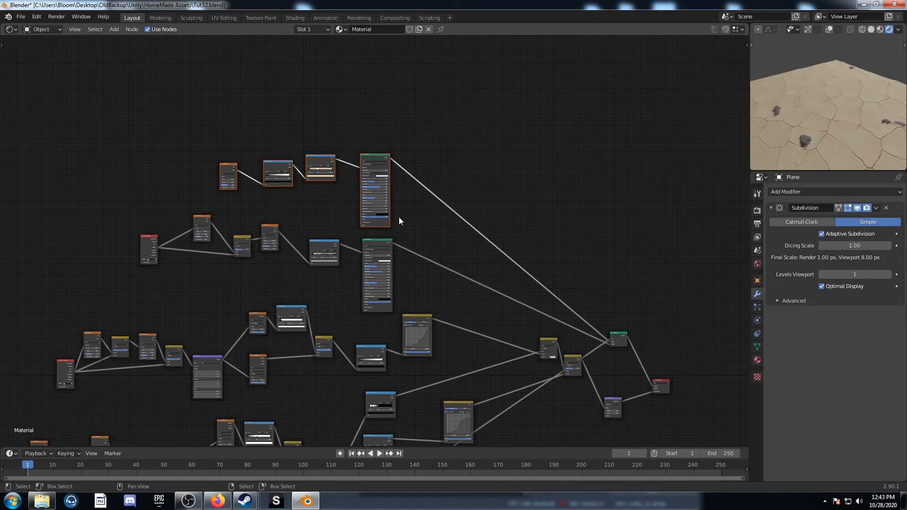
middle_click_drag(347, 192, 327, 268)
key("ctrl+j")
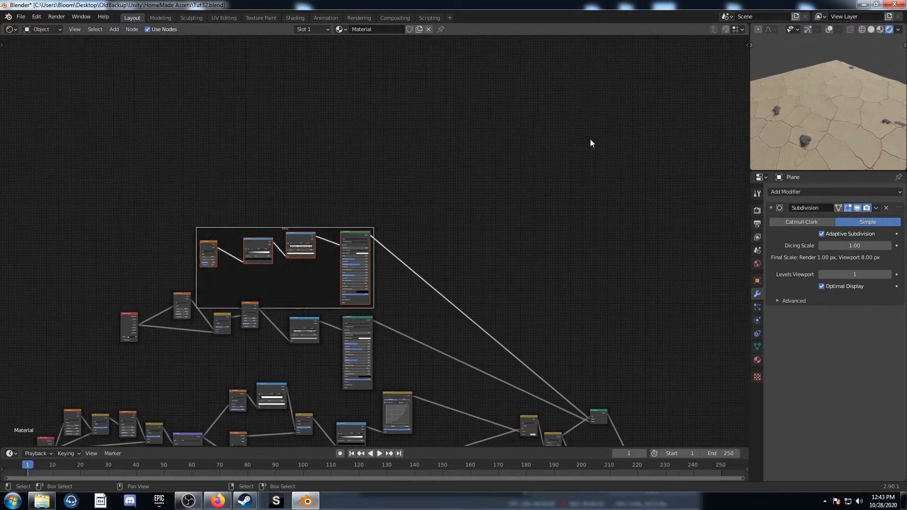
- Label the new frame "Mud color" and move it higher, clear of the stone colour nodes
key("n")
left_click(711, 66)
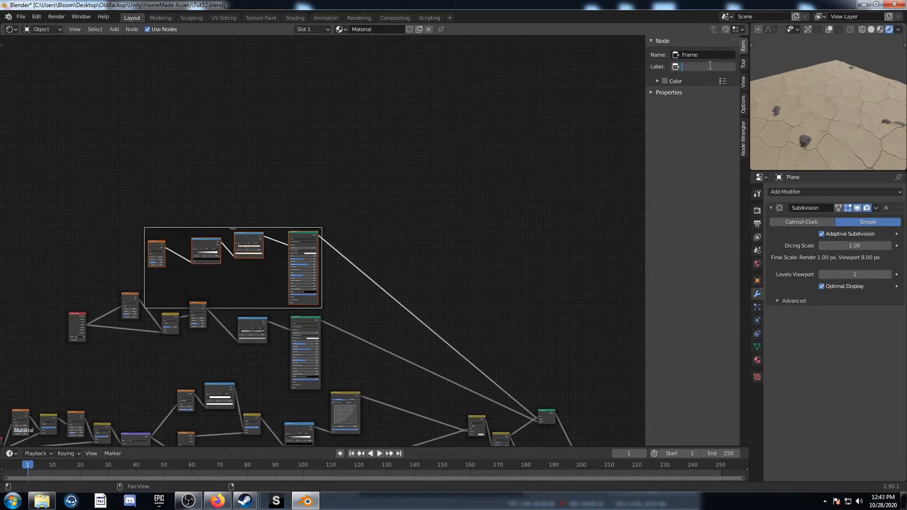
type("Mud color")
key("Return")
left_click_drag(248, 263, 280, 129)
- Frame the stone colour chain from Texture Coordinate to Principled BSDF, label it "Rock color" and move it up beneath the Mud color frame
left_click_drag(68, 269, 367, 363)
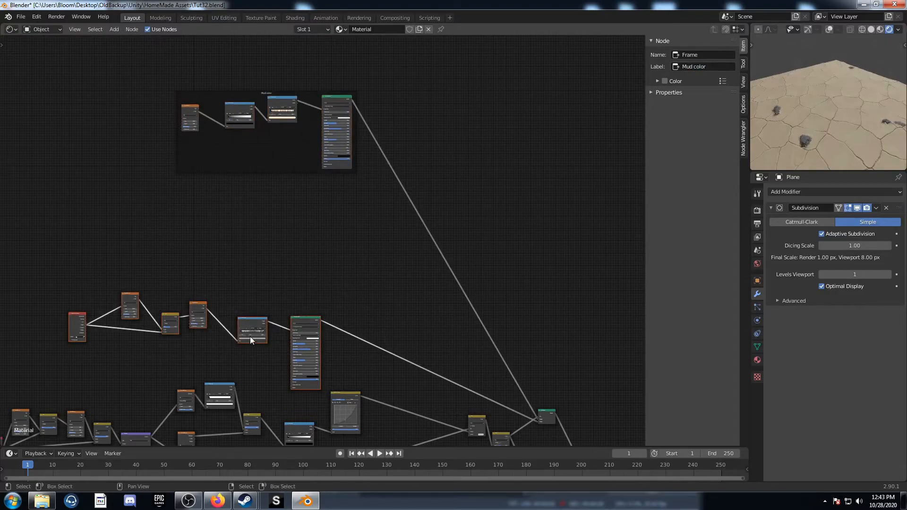
key("ctrl+j")
type("Rock color")
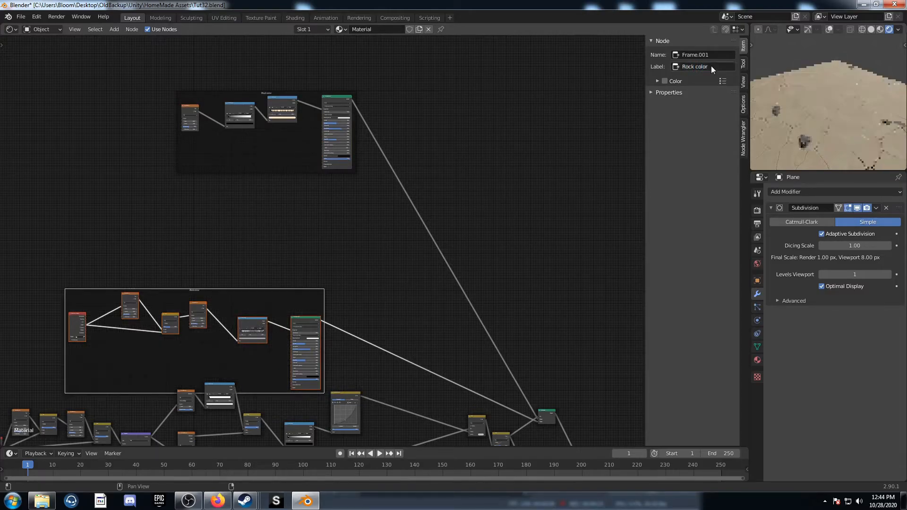
left_click_drag(268, 291, 291, 210)
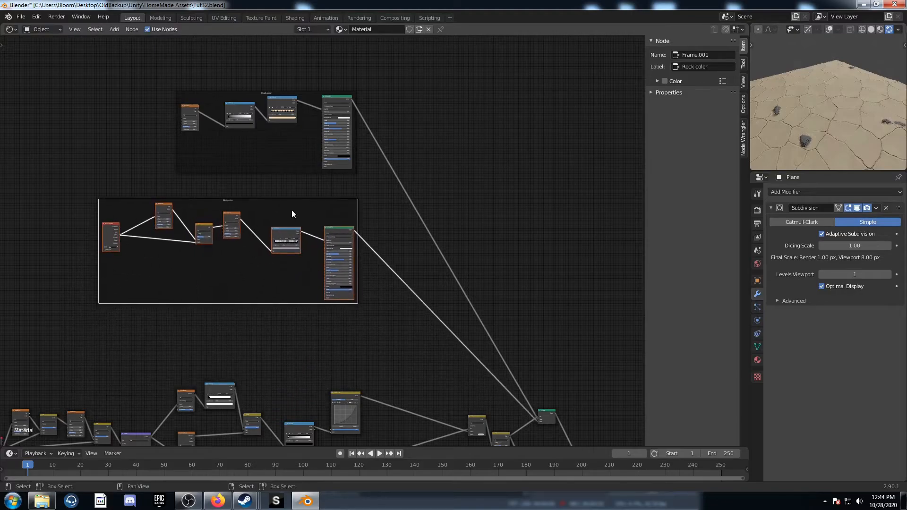
- Frame the crack displacement chain through its RGB Curves node, label it "Mud displacement" and move it up slightly
scroll(271, 293, "down", 3)
middle_click_drag(259, 335, 300, 198)
left_click_drag(84, 206, 395, 271)
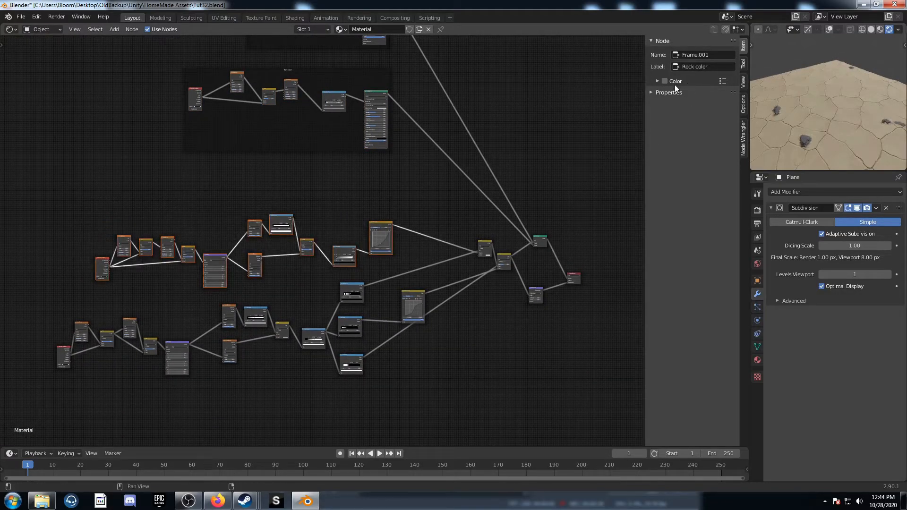
key("ctrl+j")
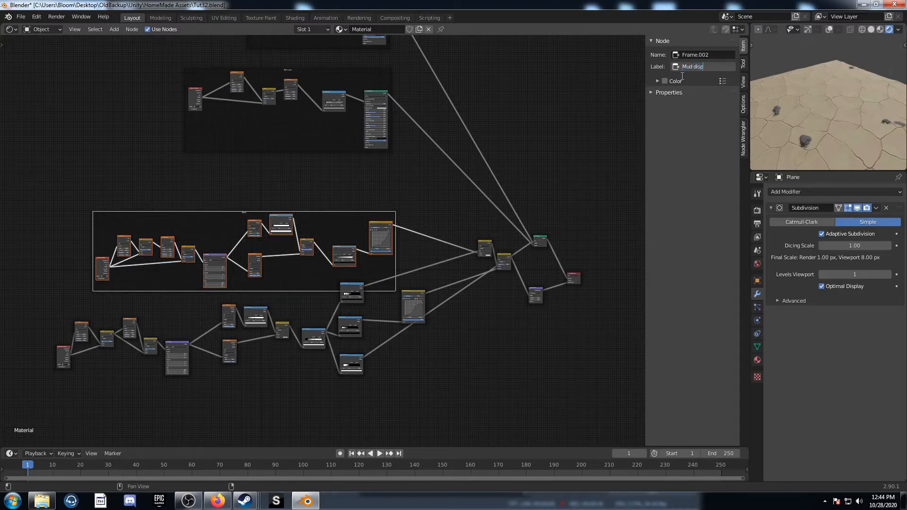
key("Return")
left_click_drag(327, 223, 319, 182)
- Frame the lowest node chain up to the ColorRamp before the three-way split and label it "Rock displacement"
left_click_drag(49, 279, 319, 422)
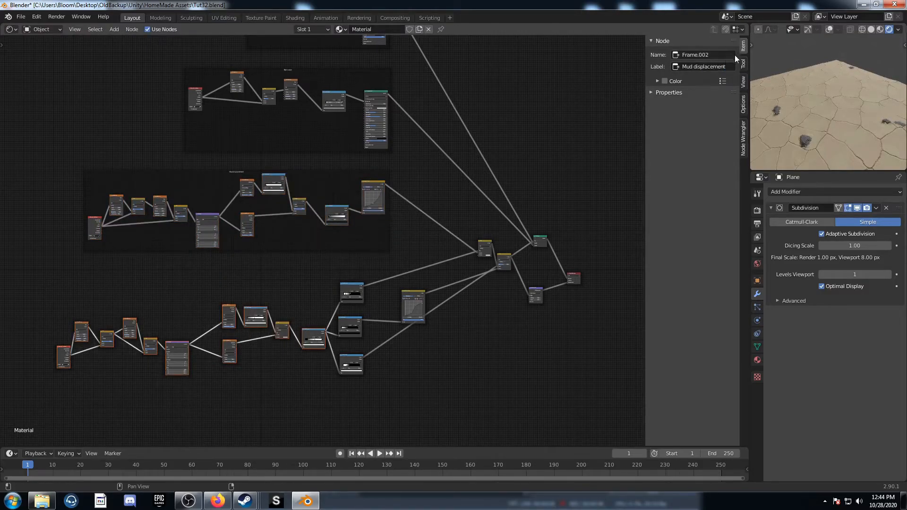
key("ctrl+j")
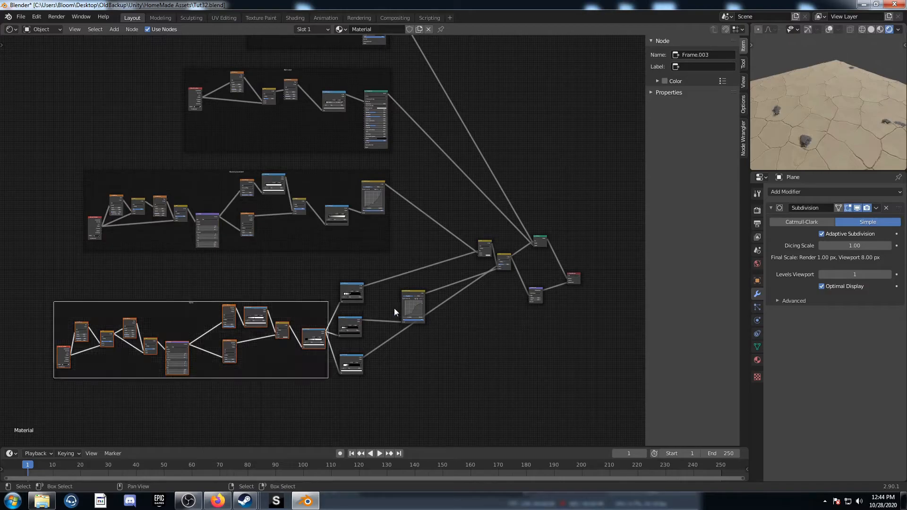
left_click(708, 66)
type("Rock displacement")
key("Return")
- Put the topmost of the three ColorRamps after the Rock displacement frame in its own frame labelled "Crack exclusion"
scroll(325, 307, "up", 3)
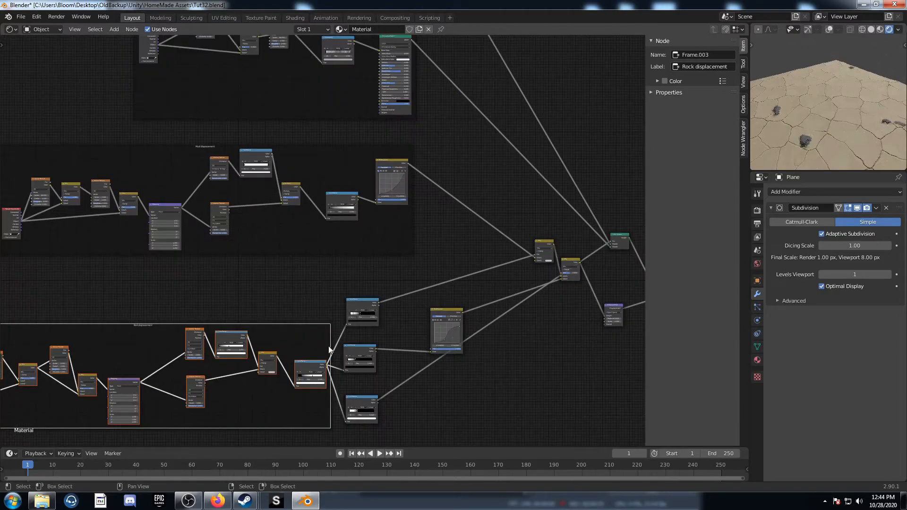
left_click(361, 278)
scroll(378, 307, "up", 3)
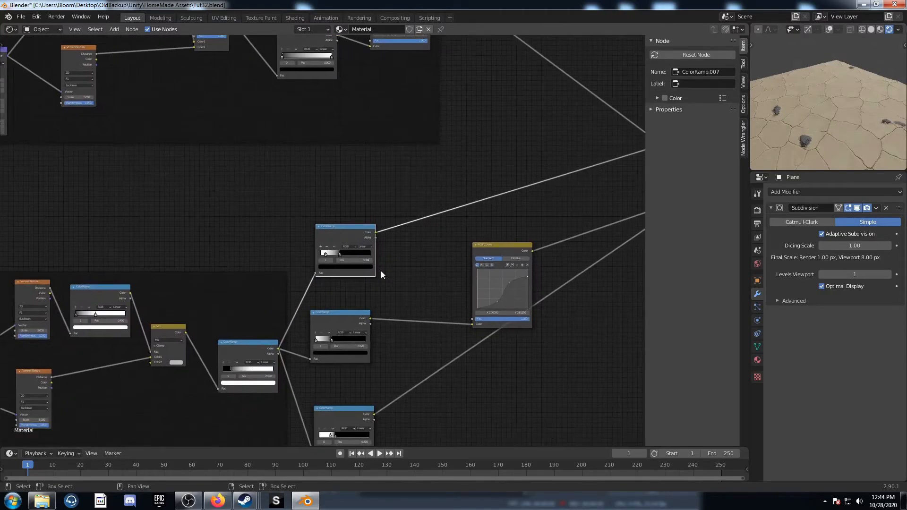
key("ctrl+j")
scroll(397, 283, "up", 1)
scroll(412, 296, "up", 1)
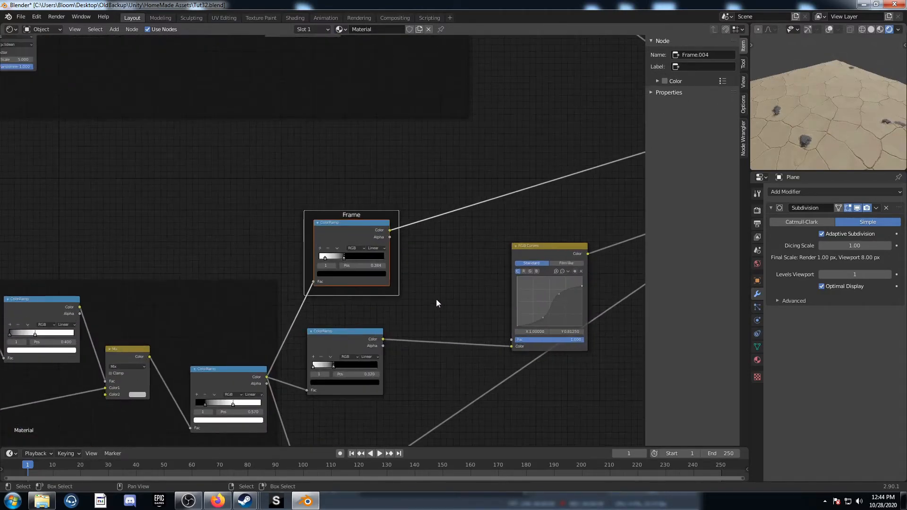
left_click(704, 66)
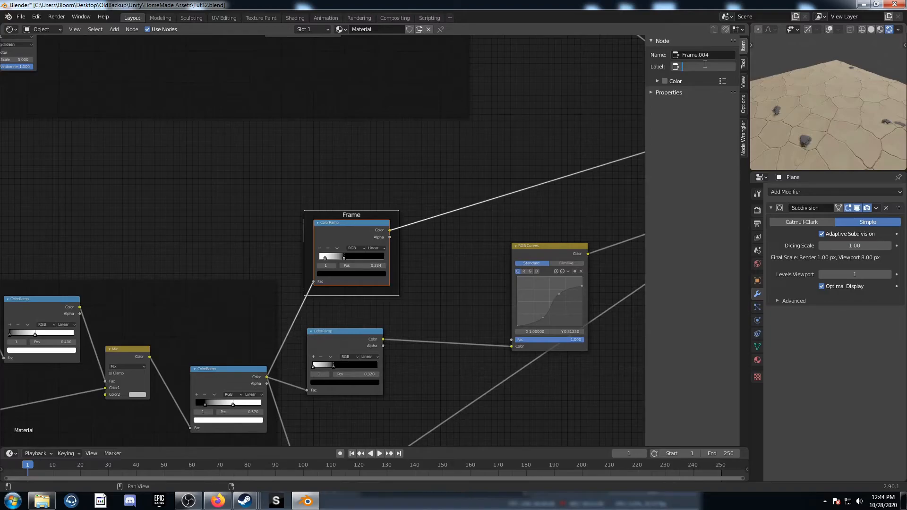
type("Crack exlusion")
key("Return")
middle_click_drag(552, 258, 552, 236)
left_click(706, 66)
left_click(703, 66)
type("c")
left_click(453, 210)
- Put the middle ColorRamp feeding the RGB Curves node in its own frame labelled "Displacement control"
left_click(298, 309)
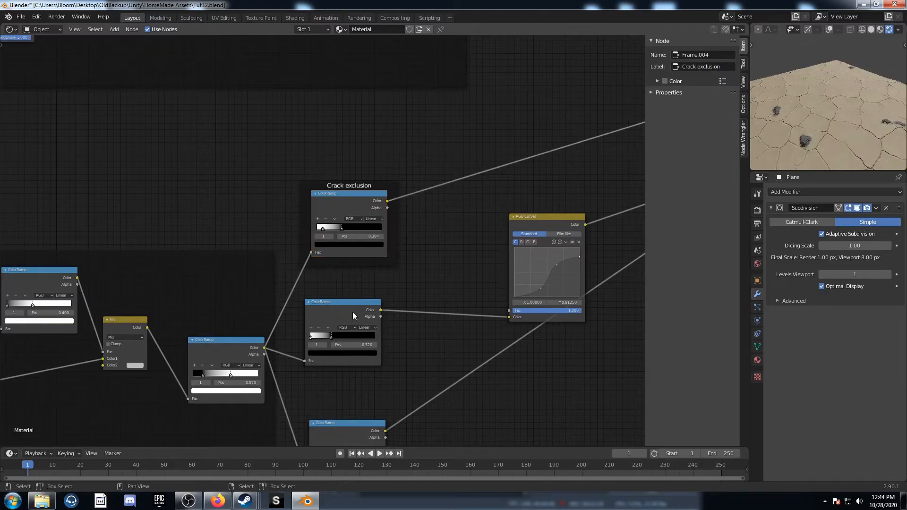
left_click(352, 312)
middle_click_drag(350, 318, 358, 250)
key("ctrl+j")
left_click(712, 67)
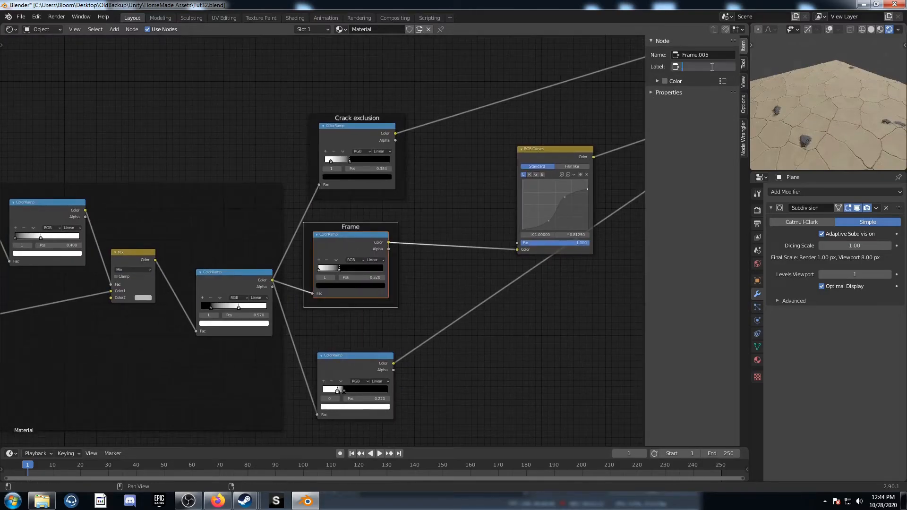
type("Displacement control")
key("Return")
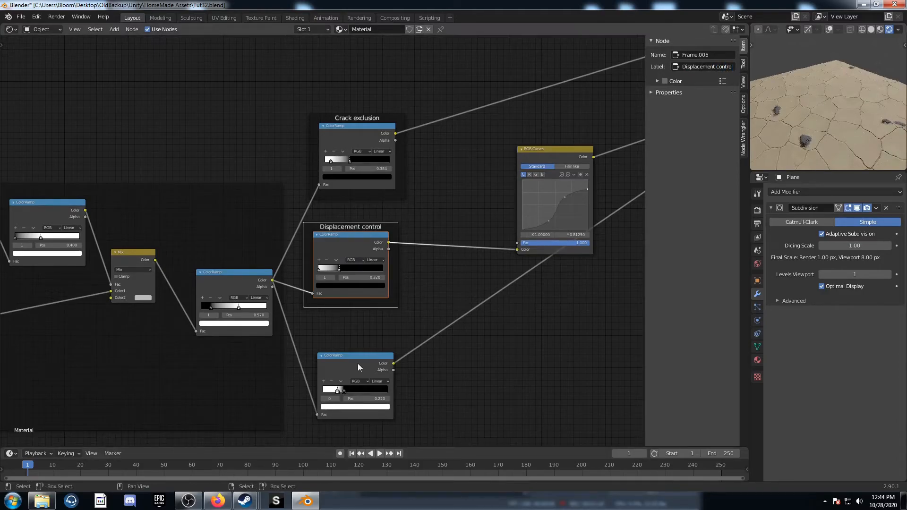
- Put the lowest of the three ColorRamps in its own frame labelled "Color separation"
left_click(358, 364)
middle_click_drag(358, 384, 344, 313)
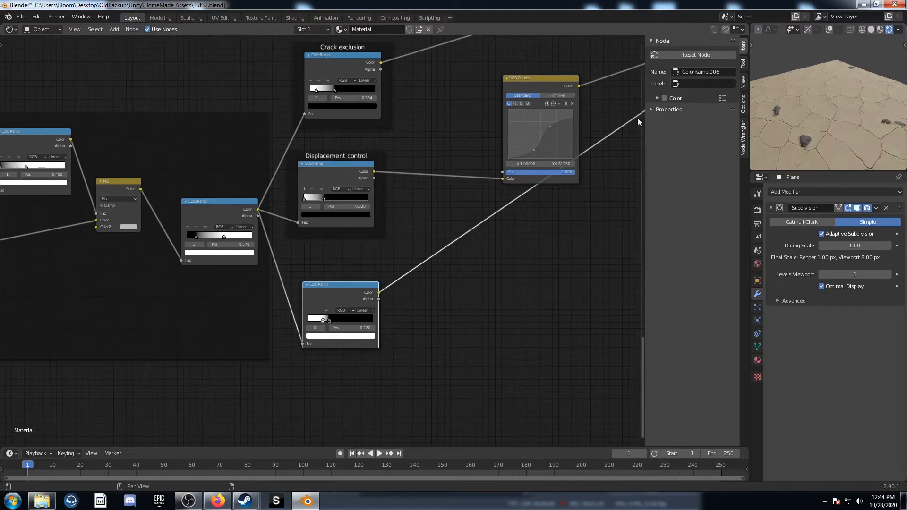
key("ctrl+j")
left_click(709, 66)
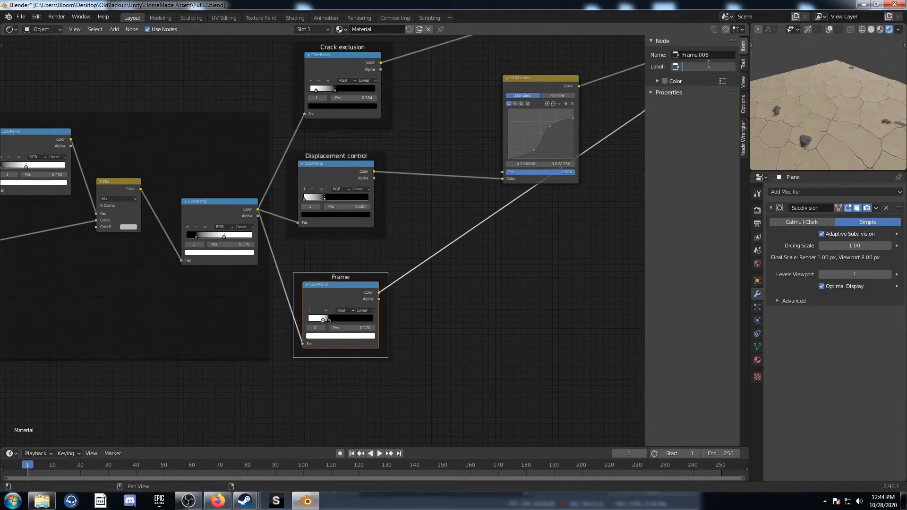
type("Color separation")
key("Return")
- Frame the ColorRamp after the upper Voronoi texture in Rock displacement, move it above that frame and label it "Amount of rocks"
scroll(128, 321, "down", 2)
middle_click_drag(126, 319, 222, 416)
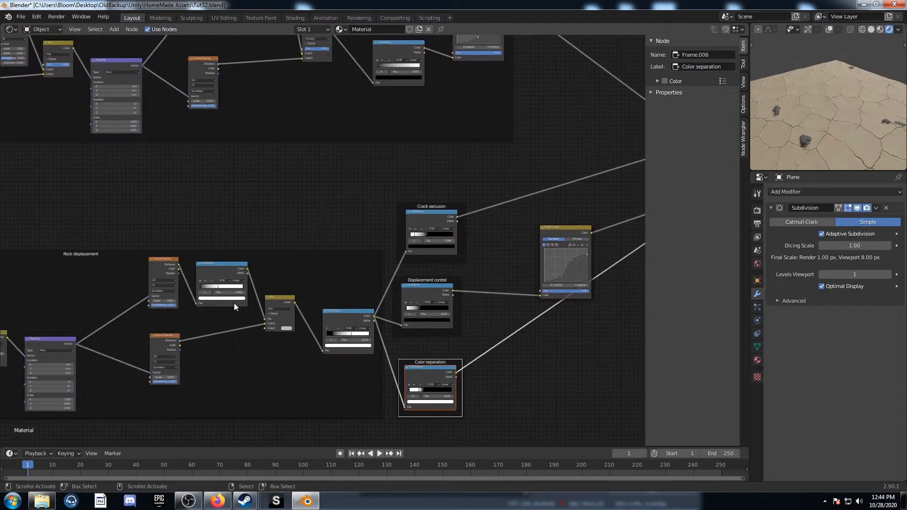
left_click(223, 263)
key("ctrl+j")
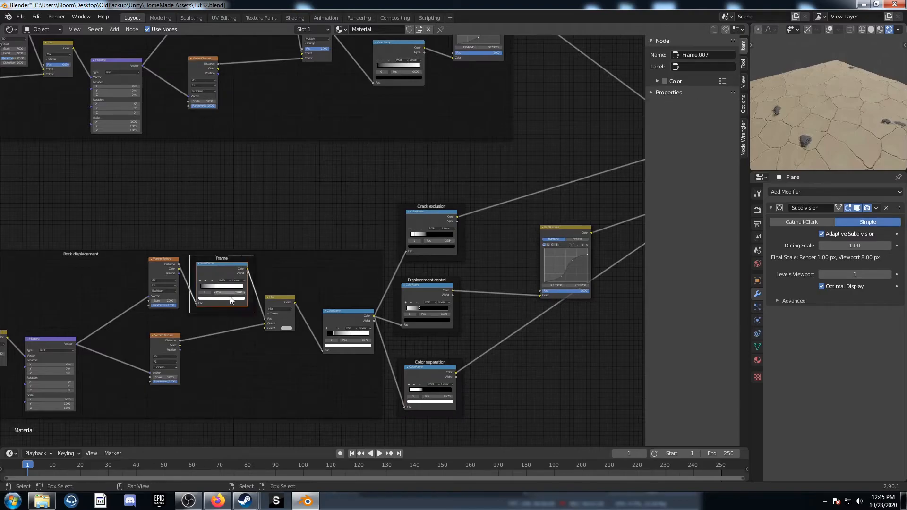
left_click_drag(221, 263, 232, 200)
left_click(699, 66)
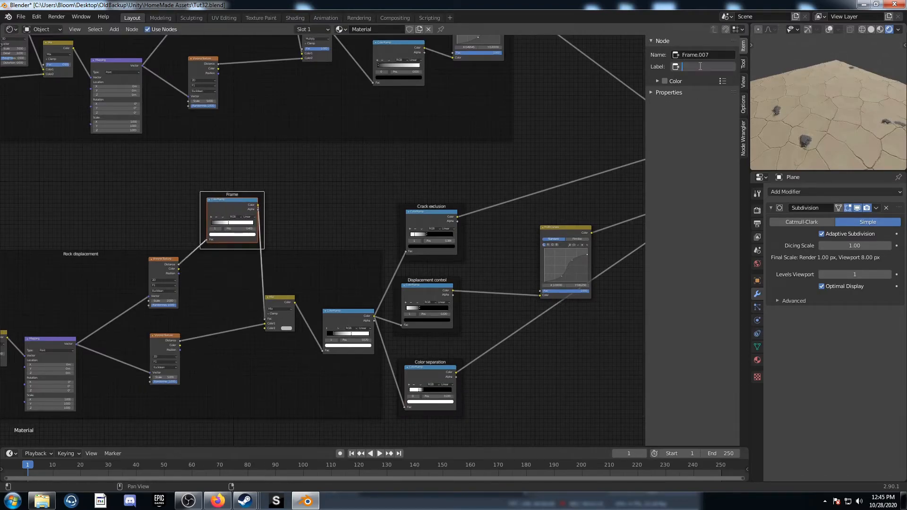
type("Amount of rocks")
key("Return")
- Detach the RGB Curves node from the Mud displacement frame and place it just outside on the output side
scroll(321, 237, "down", 4)
middle_click_drag(456, 217, 391, 293)
scroll(392, 286, "down", 1)
scroll(391, 289, "up", 2)
middle_click_drag(373, 323, 346, 279)
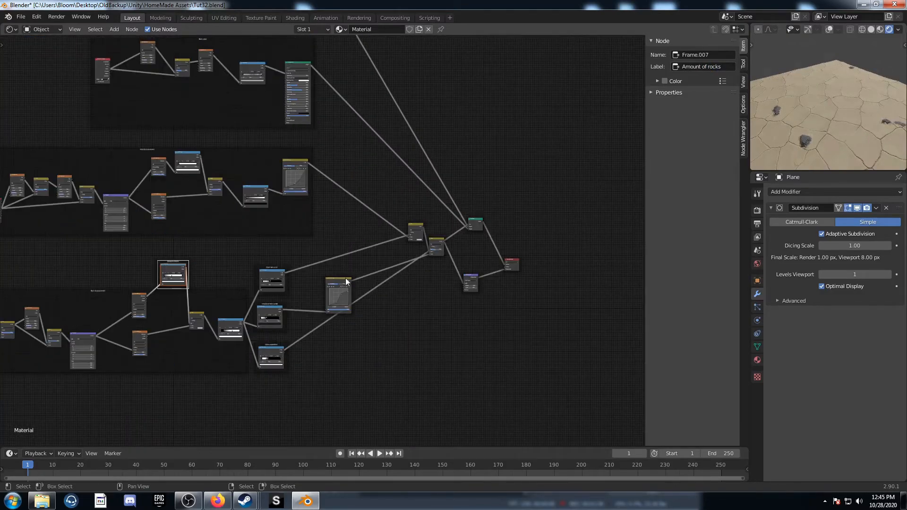
scroll(330, 274, "up", 2)
left_click(292, 193)
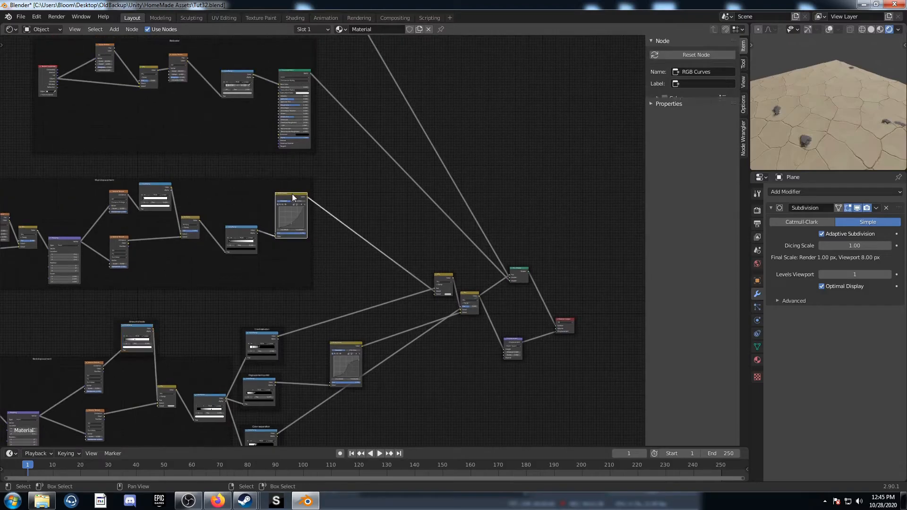
key("alt+p")
left_click_drag(295, 197, 320, 198)
- Put the detached RGB Curves node in its own frame labelled "Disp shape"
scroll(333, 199, "up", 1)
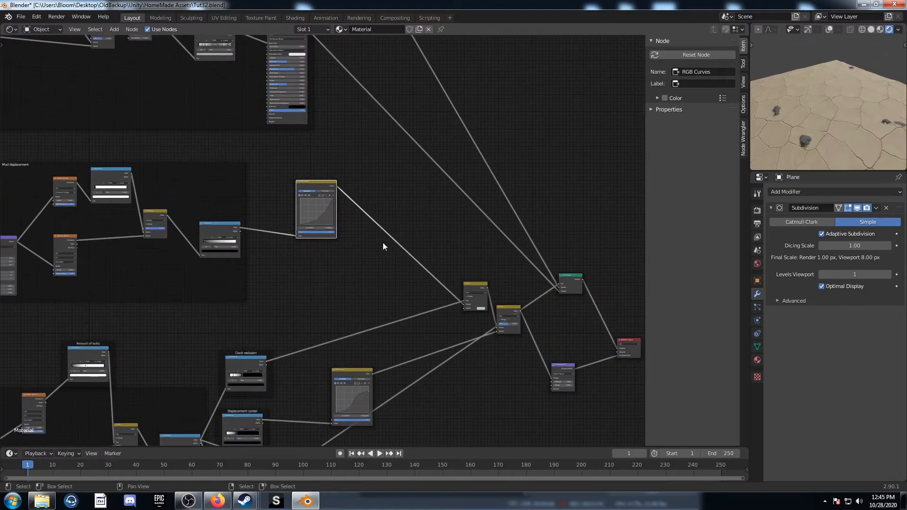
key("ctrl+j")
left_click(698, 67)
type("Disp Sl")
type("hape")
key("Return")
- Frame the RGB Curves node that follows Displacement control and label this frame "Disp shape" as well
middle_click_drag(344, 358, 308, 262)
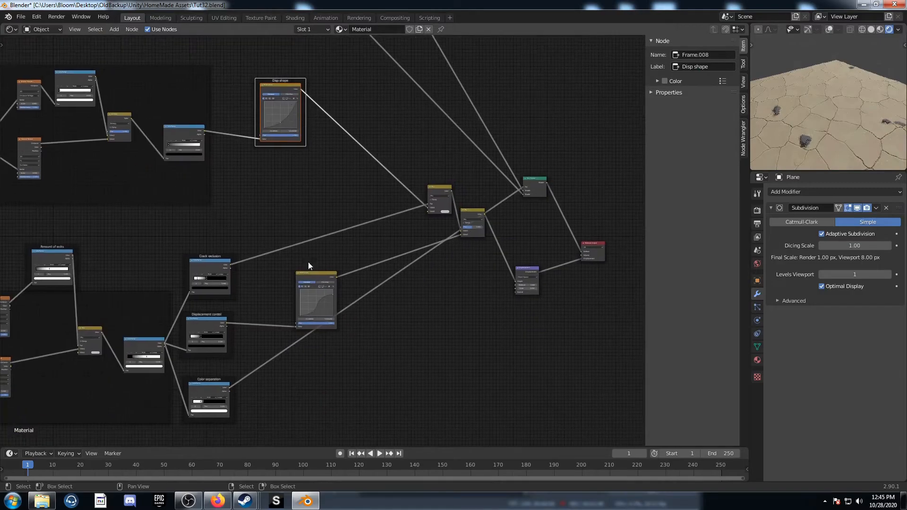
left_click(313, 274)
key("ctrl+j")
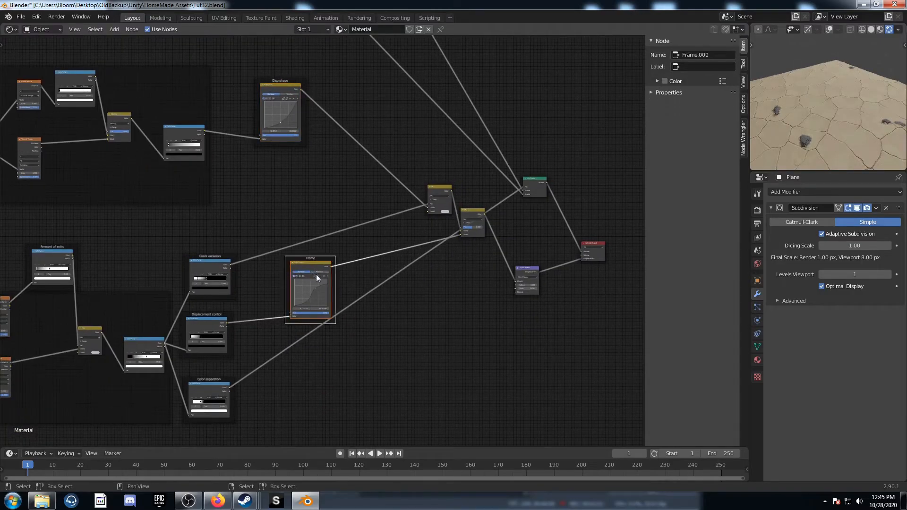
left_click(706, 67)
type("Disp Shape")
key("Return")
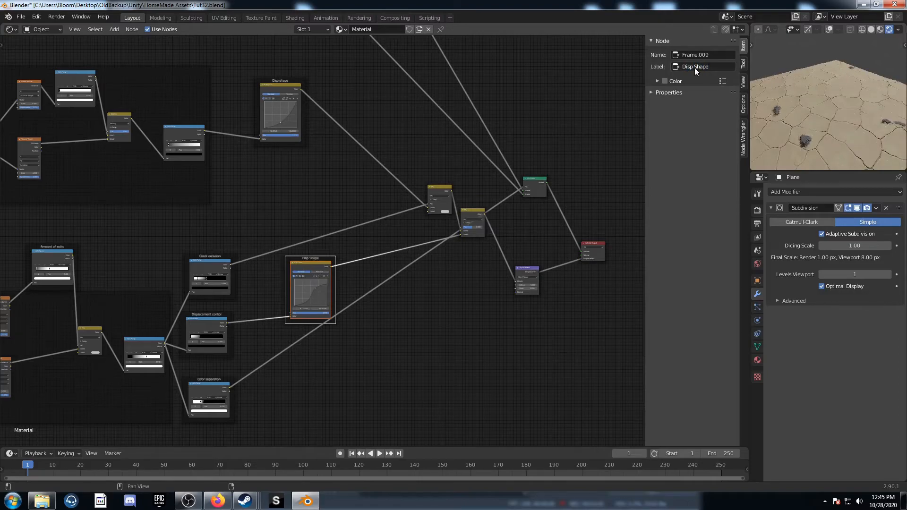
key("BackSpace")
type("s")
key("Return")
- Save the blend file and shift the Mud color frame left to line up above the Rock color frame
scroll(563, 171, "down", 4)
key("ctrl+s")
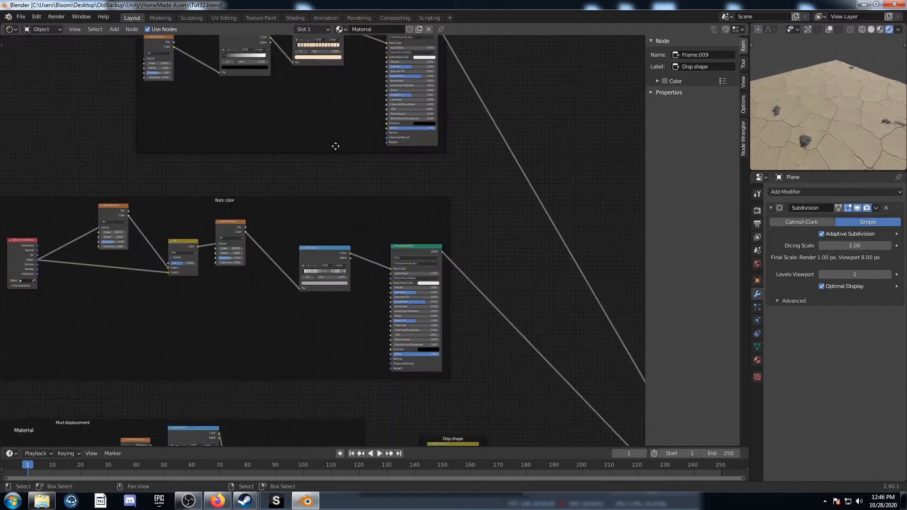
scroll(358, 213, "down", 4)
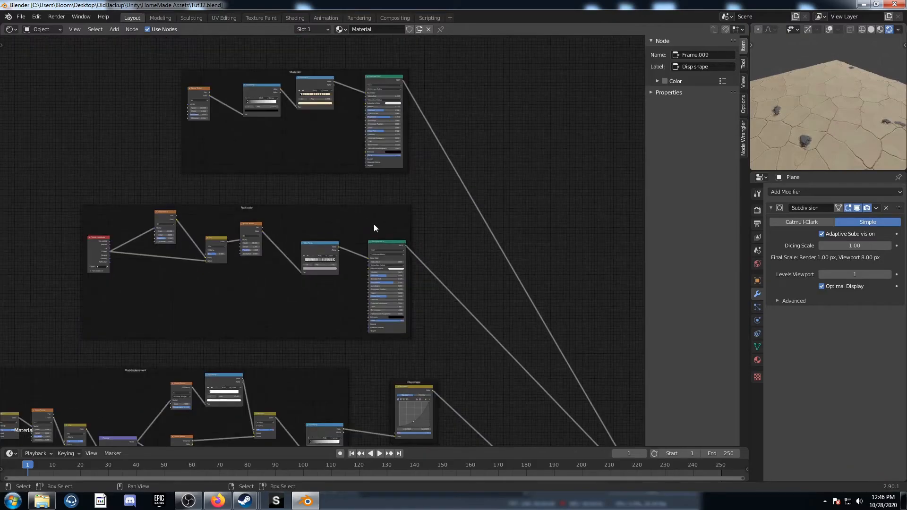
middle_click_drag(373, 222, 304, 190)
scroll(307, 189, "down", 4)
middle_click_drag(357, 163, 414, 150)
left_click_drag(330, 124, 264, 110)
middle_click_drag(275, 208, 273, 174)
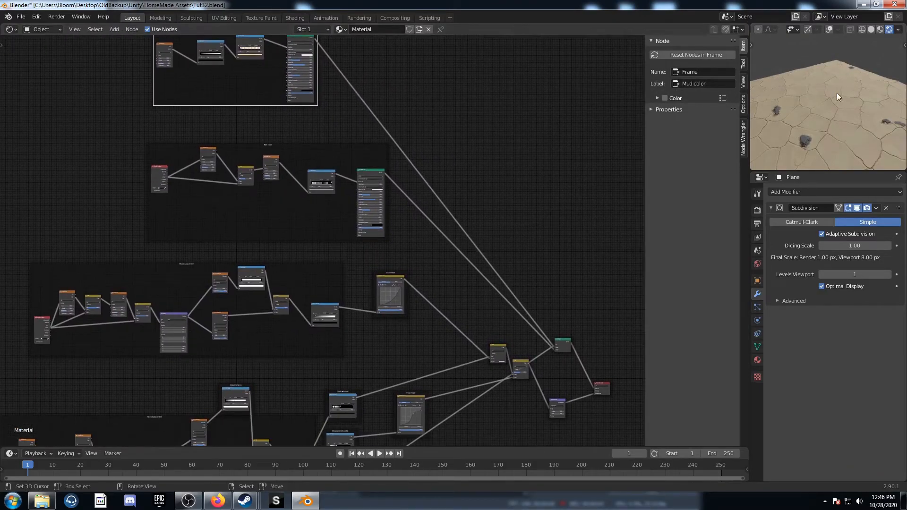
scroll(26, 252, "down", 1)
middle_click_drag(27, 251, 637, 226)
scroll(328, 229, "up", 4)
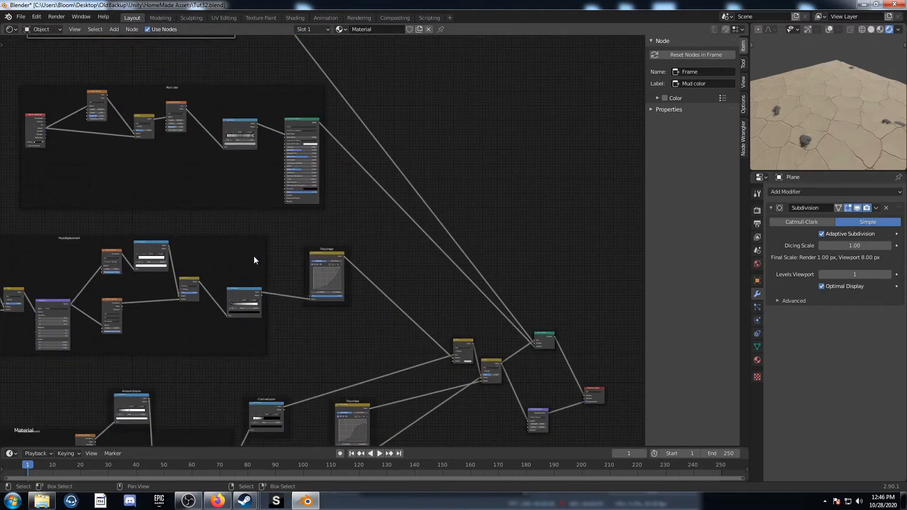
middle_click_drag(168, 243, 250, 306)
scroll(235, 326, "up", 3)
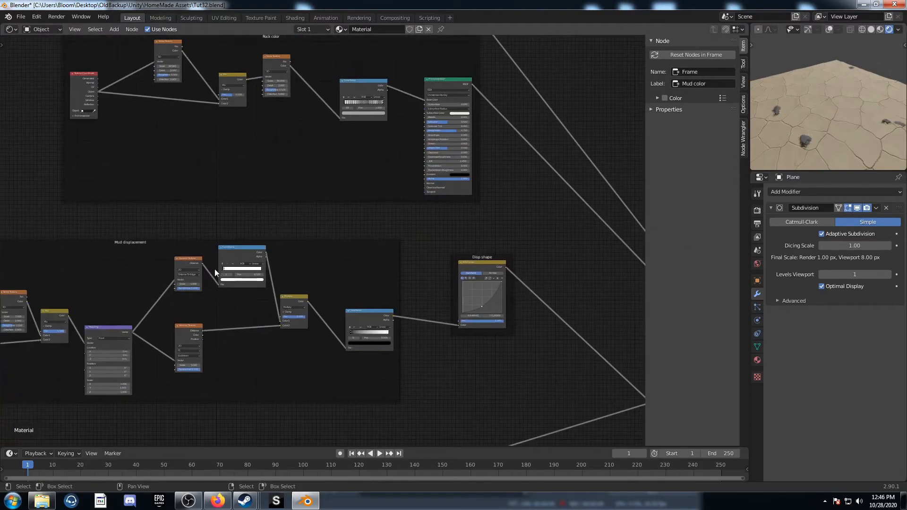
- Preview the output of the upper Color Ramp in the Mud displacement frame
left_click(242, 249, "ctrl+shift")
middle_click_drag(404, 182, 294, 287)
scroll(323, 241, "down", 4)
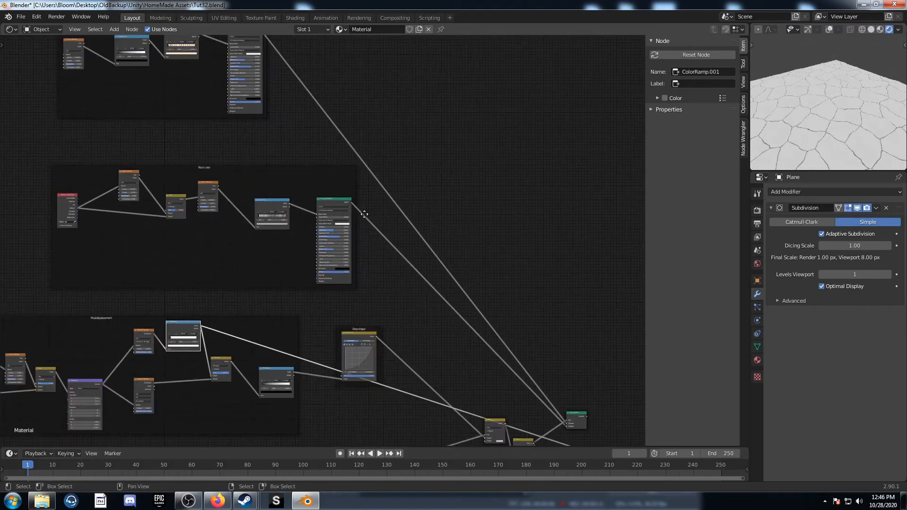
- Move the Mud color frame's Principled BSDF further out and insert a MixRGB node between its Color Ramp and Base Color
middle_click_drag(364, 214, 450, 267)
left_click_drag(337, 84, 474, 76)
key("shift+a")
left_click(359, 187)
type("mix")
key("Down")
key("Return")
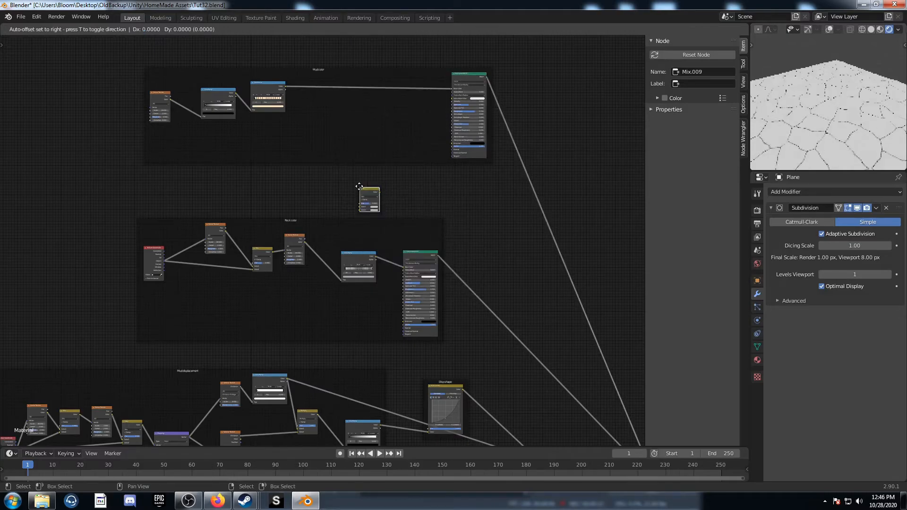
left_click(380, 83)
scroll(359, 197, "up", 3)
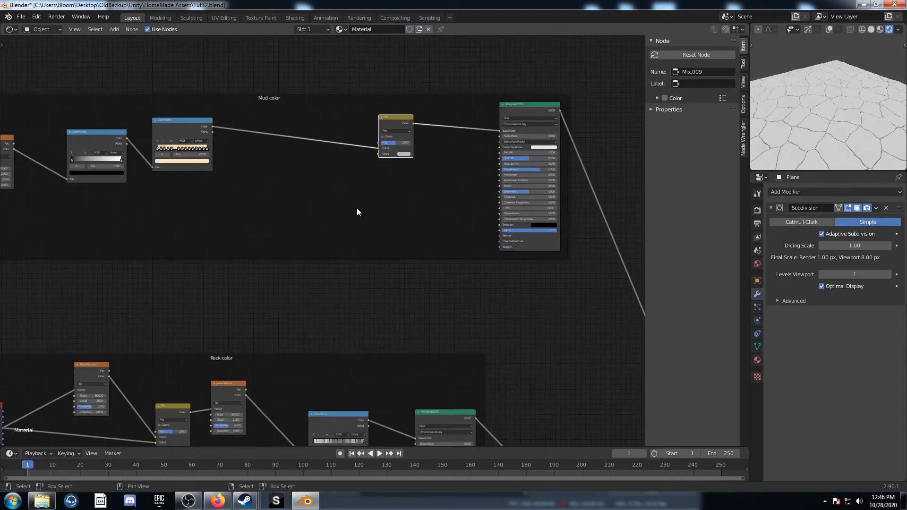
- Connect the Mud displacement frame's upper Color Ramp to the Fac of the MixRGB node in the Mud color frame
scroll(357, 209, "up", 1)
middle_click_drag(383, 173, 406, 242)
middle_click_drag(312, 333, 312, 199)
scroll(406, 304, "down", 3)
middle_click_drag(402, 360, 404, 233)
scroll(401, 251, "down", 3)
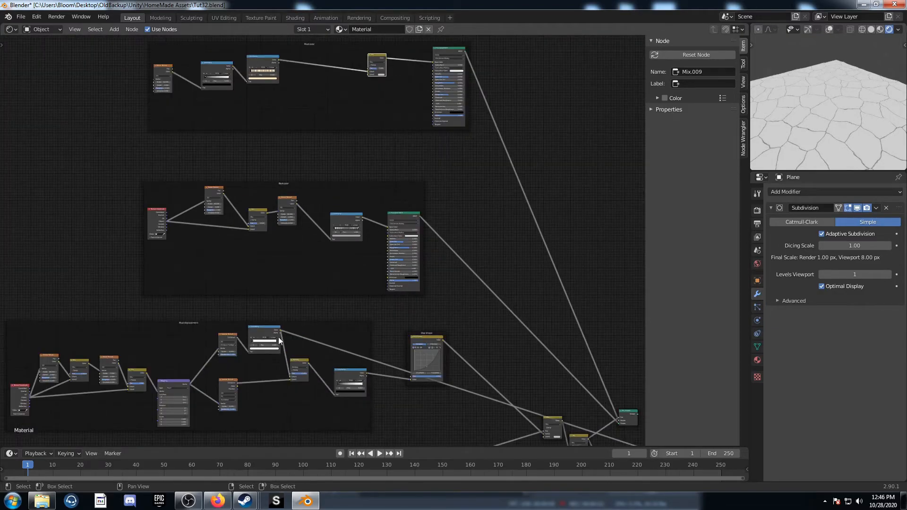
middle_click_drag(282, 329, 244, 406)
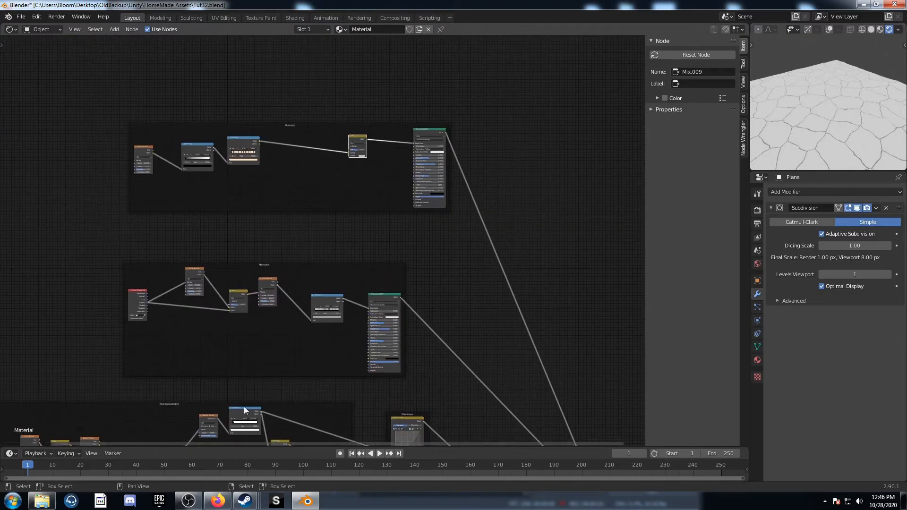
left_click_drag(259, 413, 349, 149)
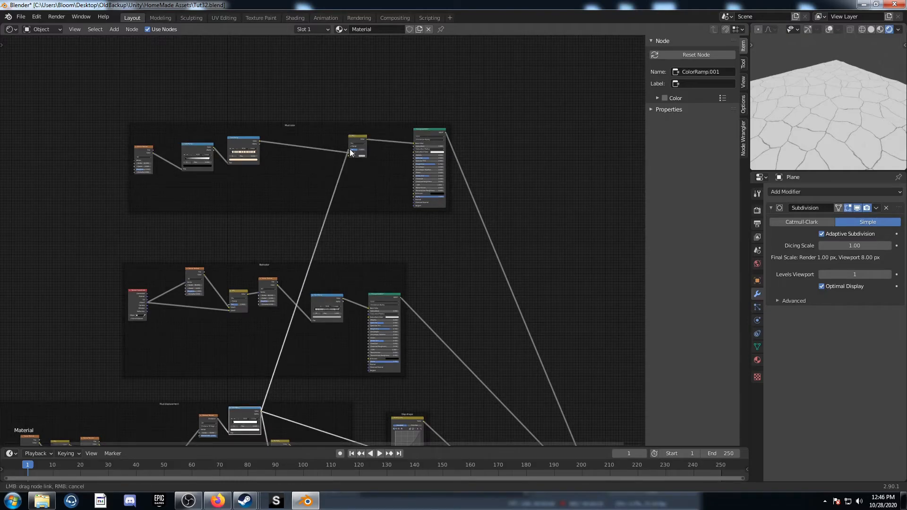
left_click_drag(350, 149, 350, 149)
- Insert a Hue Saturation Value node between the last Color Ramp and the MixRGB node in the Mud color frame
scroll(351, 184, "up", 3)
key("shift+a")
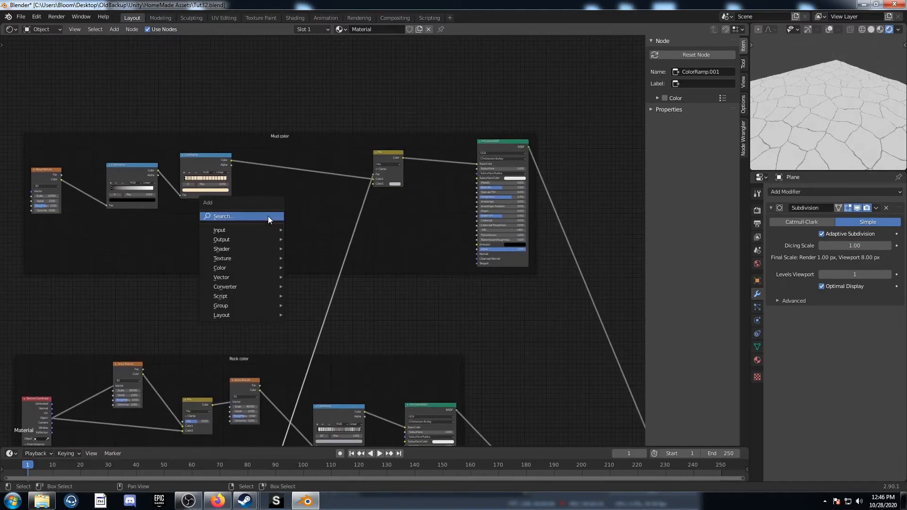
left_click(268, 216)
type("hs")
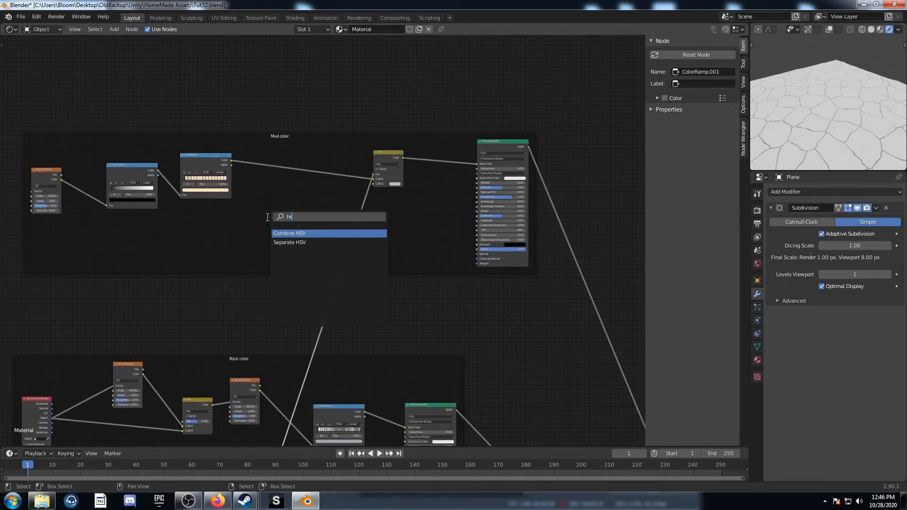
key("BackSpace")
type("u")
key("Return")
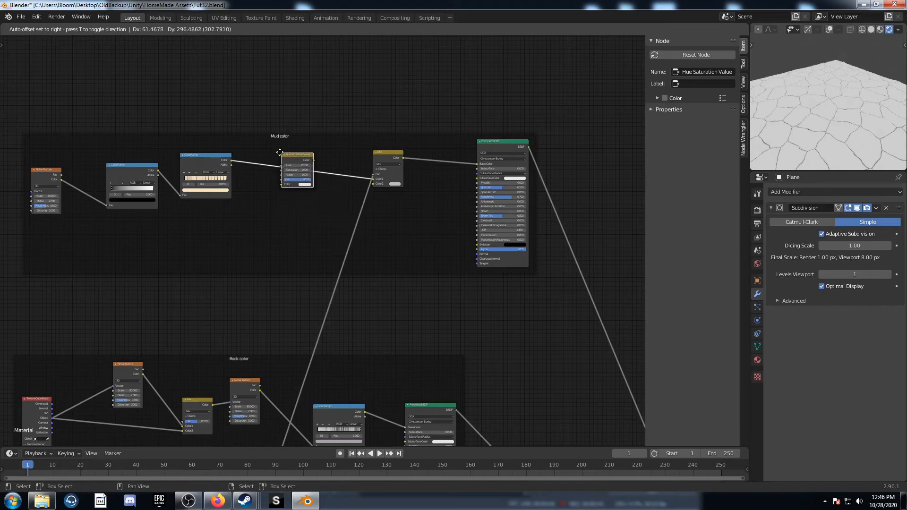
left_click(280, 153)
- Connect the unaltered Mud color Color Ramp output directly to Color2 of the MixRGB node
middle_click_drag(319, 248, 300, 228)
scroll(338, 198, "up", 2)
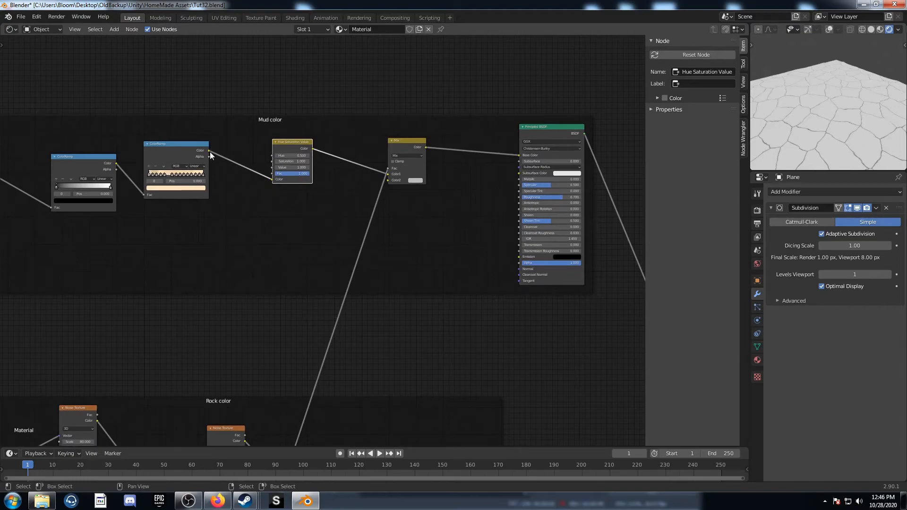
left_click_drag(209, 150, 387, 180)
middle_click_drag(286, 158, 294, 201)
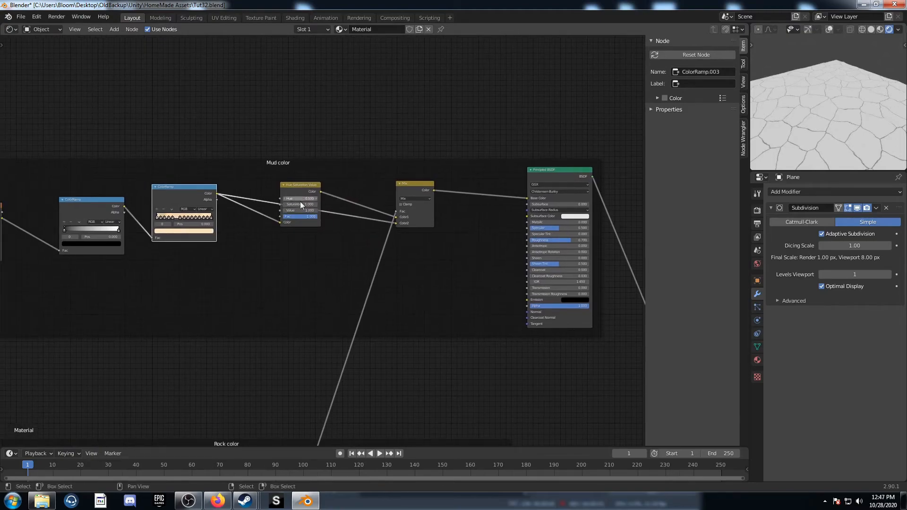
- Lower the Value of the Hue Saturation Value node to 0.6
left_click(284, 211)
left_click(284, 210)
left_click(284, 211)
left_click(284, 211)
- Preview the complete mud and rock material from the final Mix Shader
middle_click_drag(440, 258, 199, 128)
scroll(327, 271, "down", 3)
left_click_drag(123, 144, 131, 139)
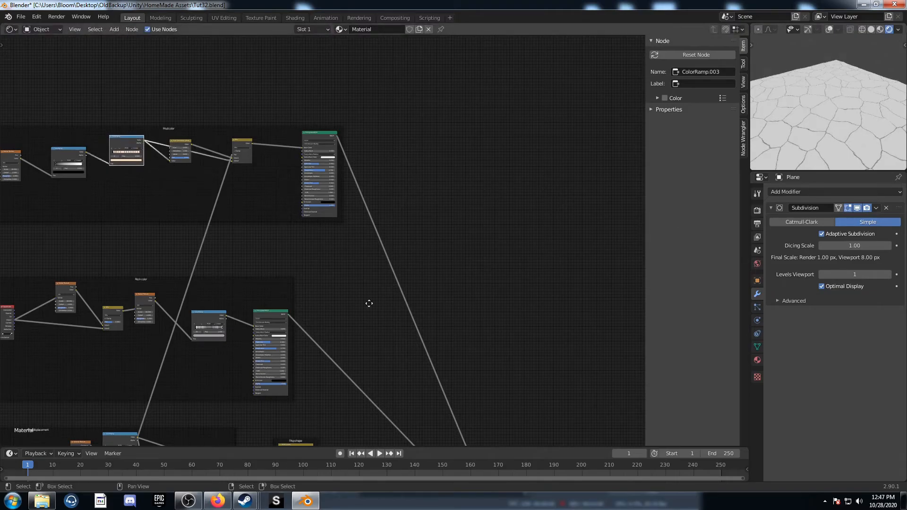
middle_click_drag(368, 303, 286, 165)
scroll(290, 193, "down", 4)
middle_click_drag(333, 257, 305, 171)
left_click(366, 252, "ctrl+shift")
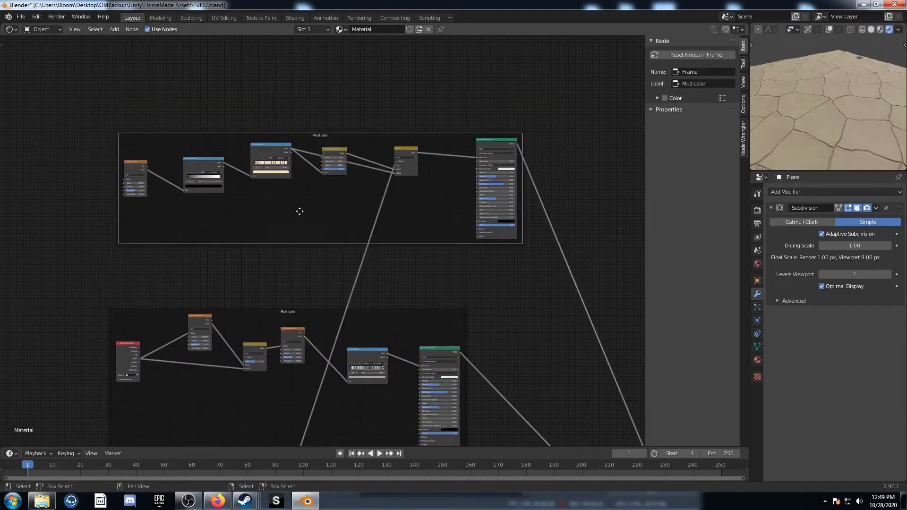
- Add a Noise Texture between the Mud color and Rock color frames, complete with Texture Coordinate and Mapping nodes
key("shift+a")
left_click(214, 229)
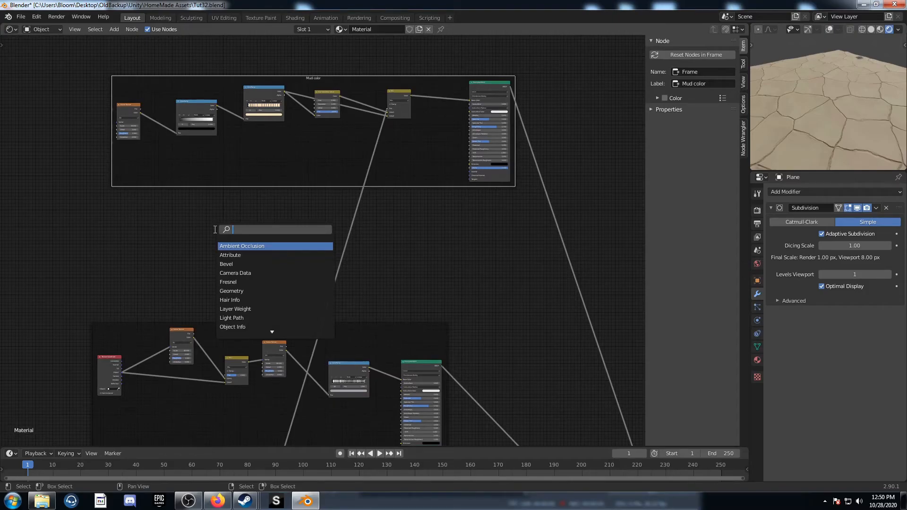
type("noise")
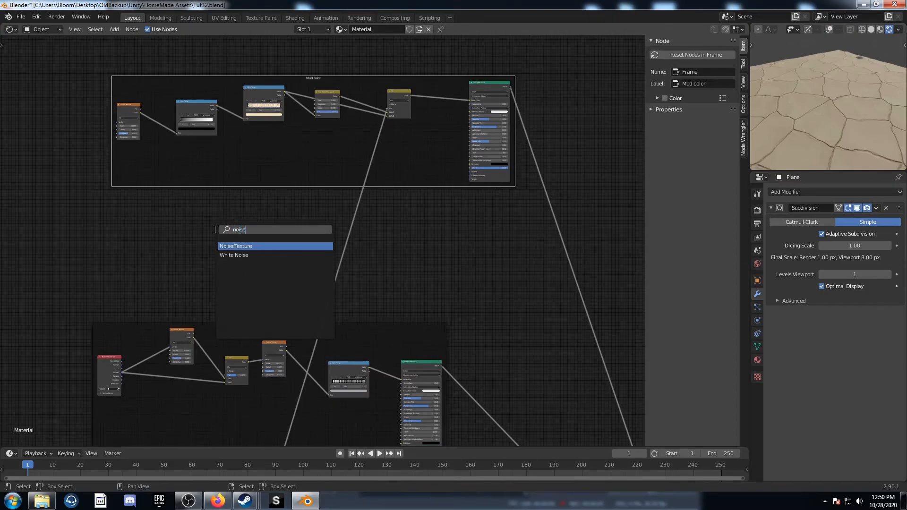
key("Return")
left_click(245, 228)
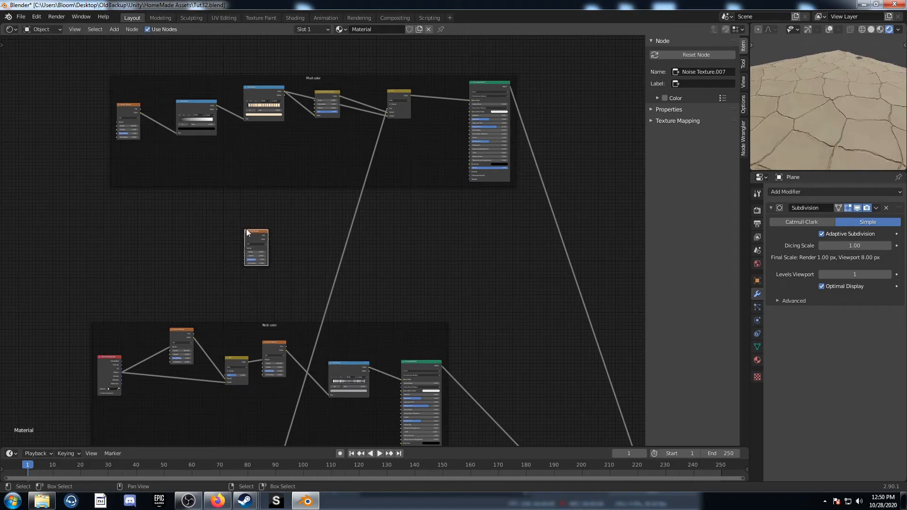
scroll(246, 230, "up", 1)
key("ctrl+t")
- Spread out the new Texture Coordinate, Mapping and Noise Texture nodes, leaving a gap between Mapping and the noise
scroll(243, 232, "up", 2)
left_click_drag(236, 230, 274, 208)
left_click_drag(108, 231, 67, 227)
middle_click_drag(134, 249, 246, 238)
middle_click_drag(304, 248, 324, 248)
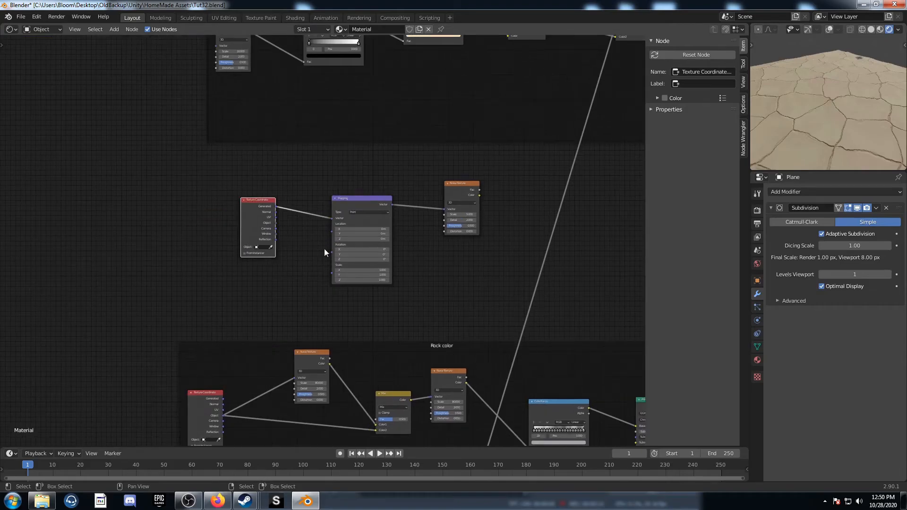
left_click_drag(358, 212, 318, 196)
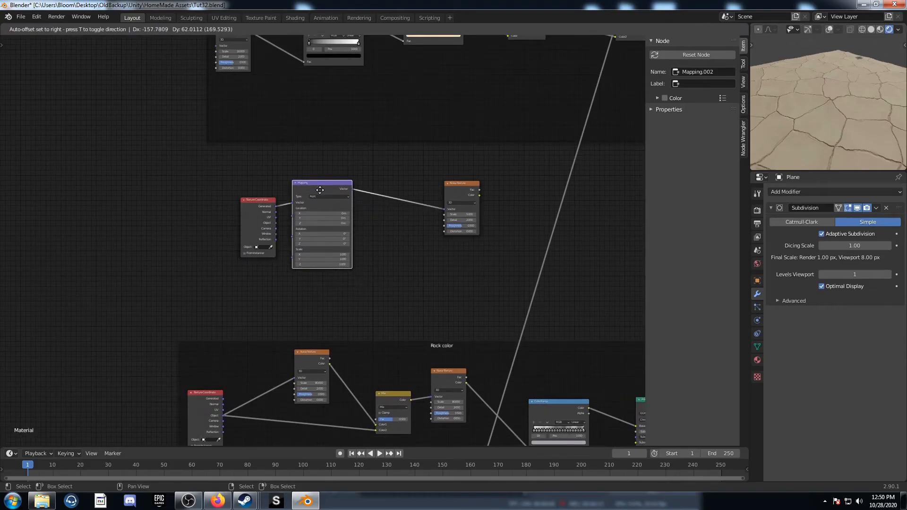
- Duplicate the Noise Texture onto the link after Mapping and insert a MixRGB node between the two Noise Textures
left_click(452, 186)
key("shift+d")
left_click(386, 187)
key("shift+a")
left_click(399, 262)
type("mix")
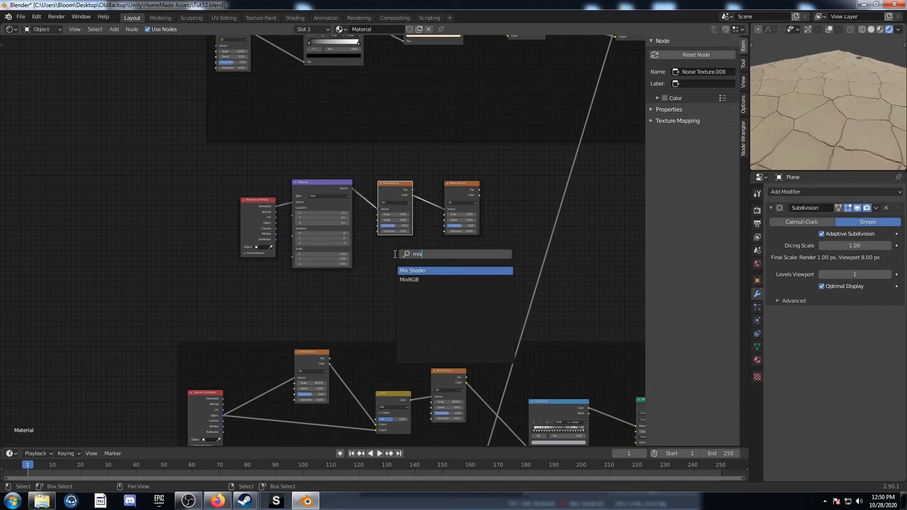
key("Return")
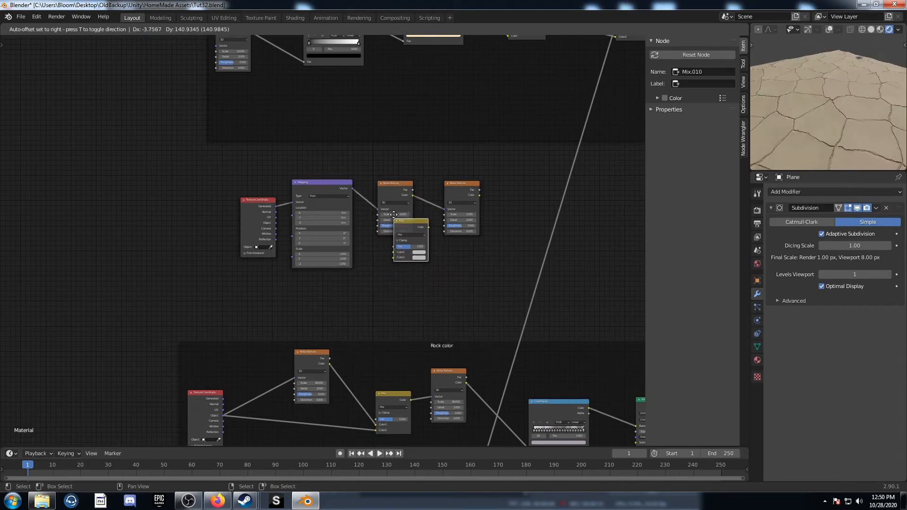
left_click(431, 176)
key("shift+d")
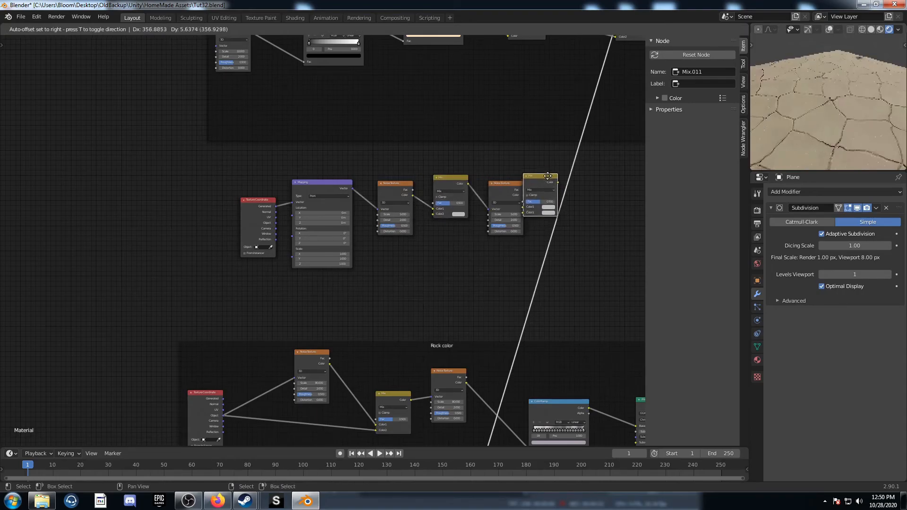
left_click(549, 174)
key("ctrl+z")
- Duplicate the MixRGB node past the second Noise Texture, feeding Color1 from that noise's Fac and Color2 from the first MixRGB
middle_click_drag(577, 220, 436, 206)
key("shift+d")
left_click(468, 175)
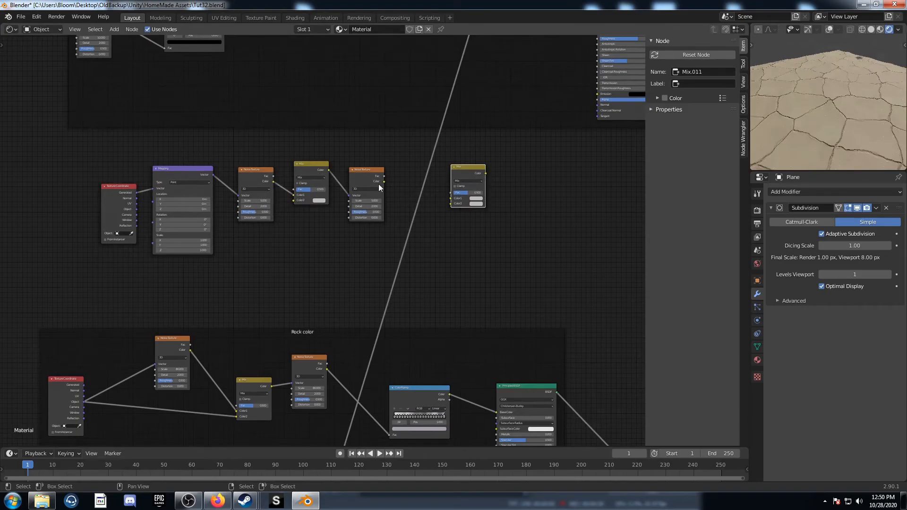
left_click_drag(385, 179, 451, 198)
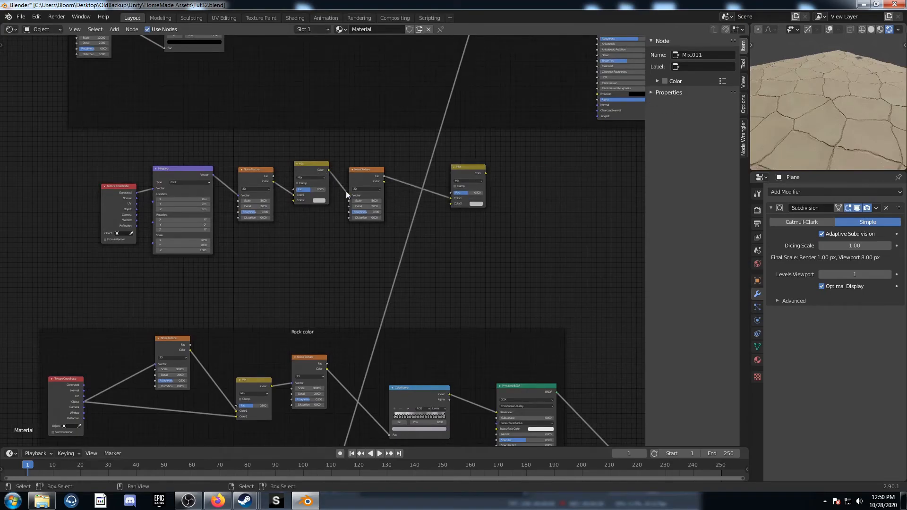
left_click_drag(327, 172, 451, 203)
- Connect the Mapping vector to Color2 of the first MixRGB and arrange both Noise Textures above the chain
left_click_drag(373, 171, 397, 140)
left_click_drag(264, 189, 294, 201)
left_click_drag(248, 151, 256, 132)
middle_click_drag(311, 186, 315, 200)
left_click_drag(386, 161, 386, 149)
- Drive the new Mapping node from the Texture Coordinate's Object output
scroll(238, 263, "up", 3)
middle_click_drag(238, 264, 261, 295)
left_click_drag(112, 250, 133, 224)
middle_click_drag(282, 286, 202, 289)
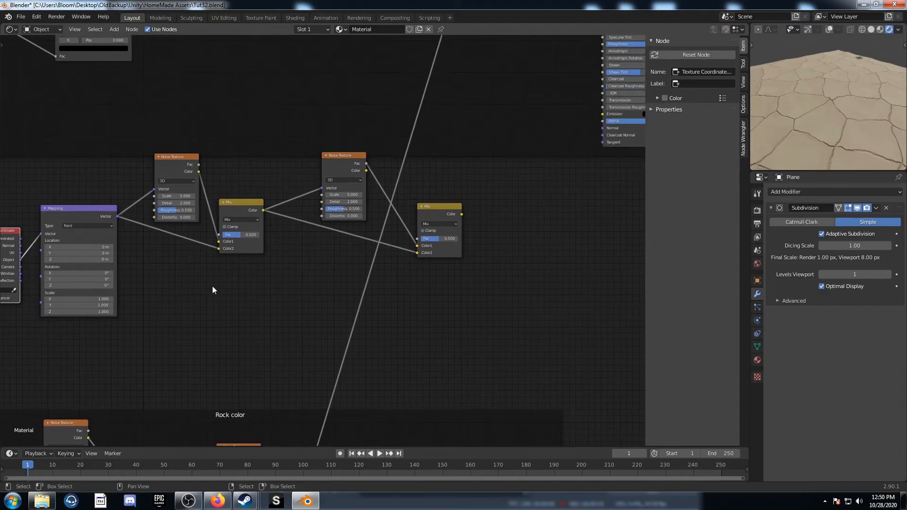
- Increase the first Noise Texture's Scale and both MixRGB factors, with the second factor at 0.825, and preview the second MixRGB
left_click(179, 196)
key("Return")
left_click(245, 235)
left_click(442, 239)
left_click(432, 209, "ctrl+shift")
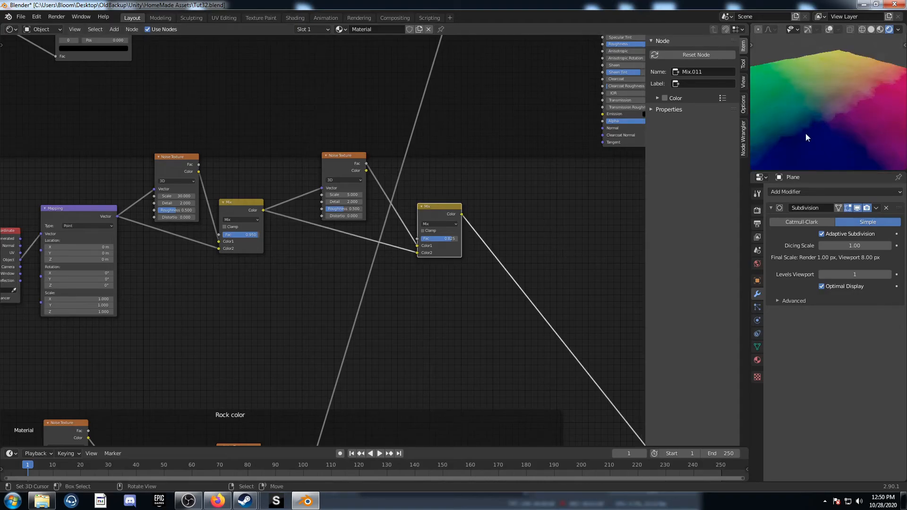
scroll(468, 321, "down", 1)
middle_click_drag(469, 321, 414, 316)
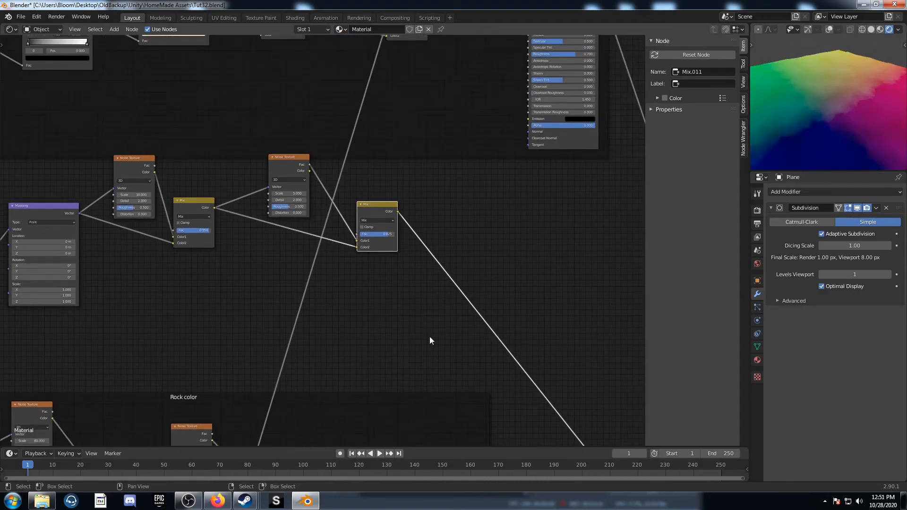
middle_click_drag(441, 343, 396, 366)
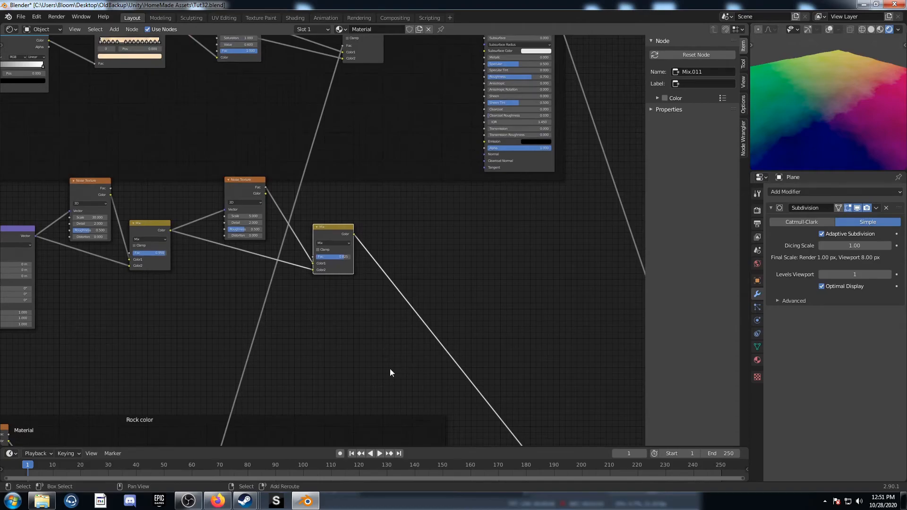
key("shift+a")
left_click(390, 369)
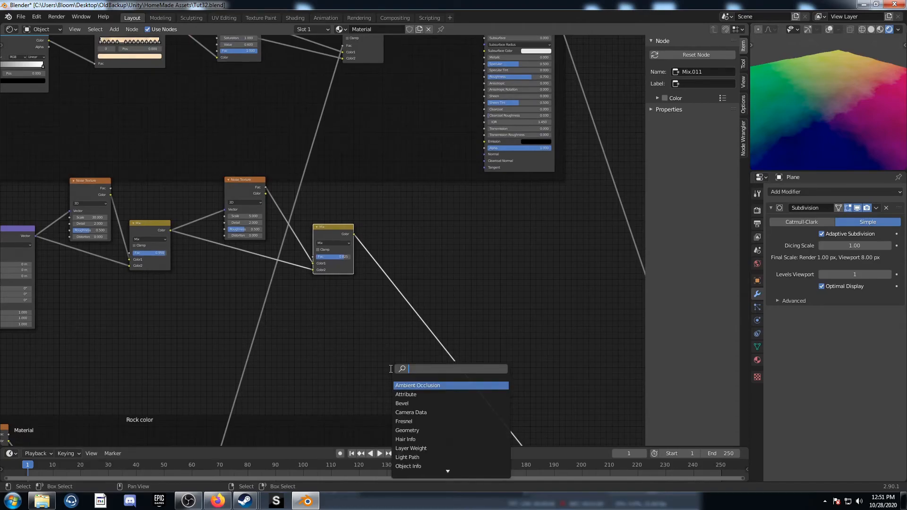
type("mix")
key("Return")
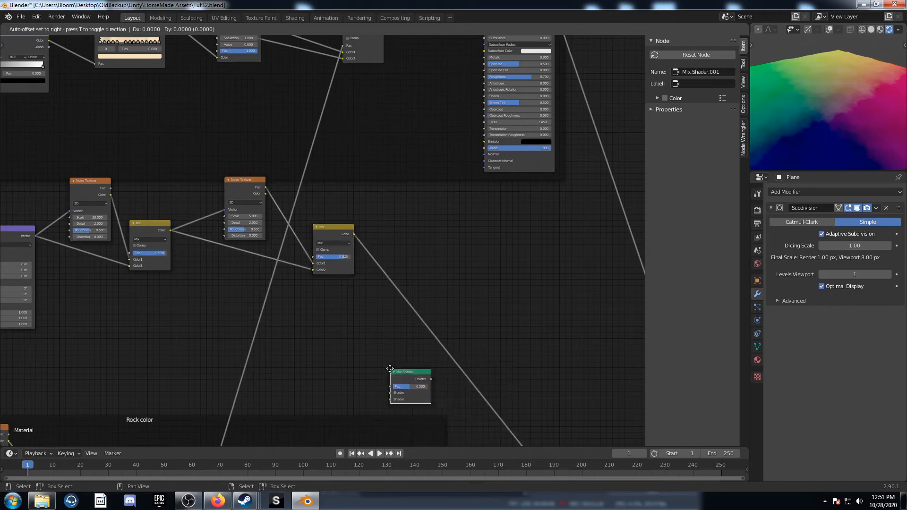
key("ctrl+z")
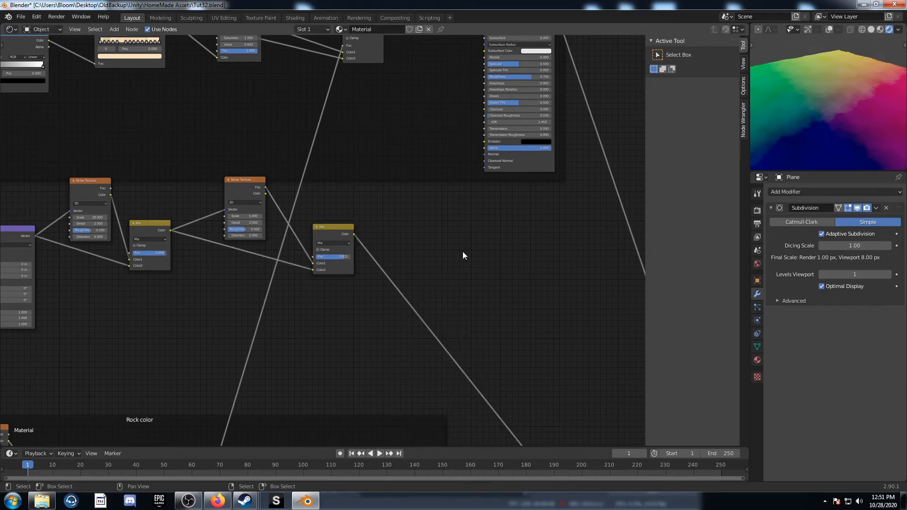
- Duplicate the second MixRGB node and place the copy on its output link, spaced further along the chain
key("shift+a")
left_click(331, 229)
key("shift+d")
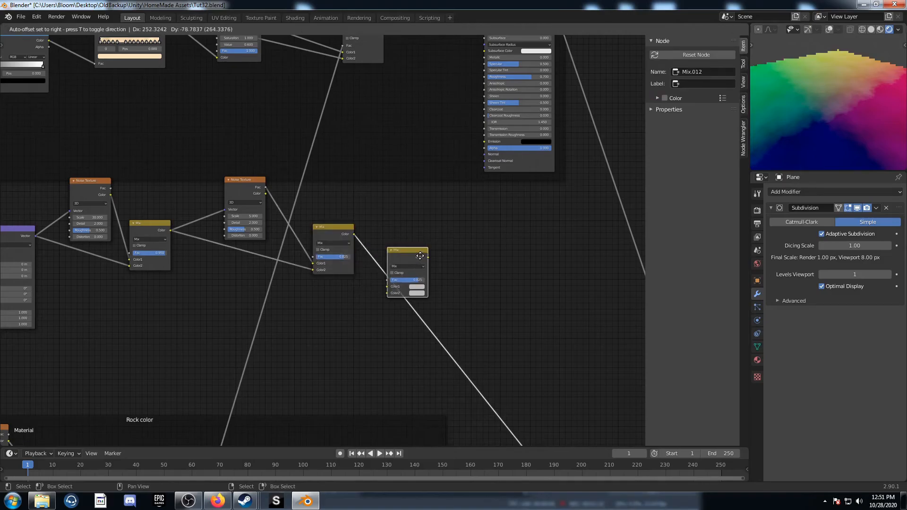
left_click(411, 253)
left_click_drag(421, 255, 486, 240)
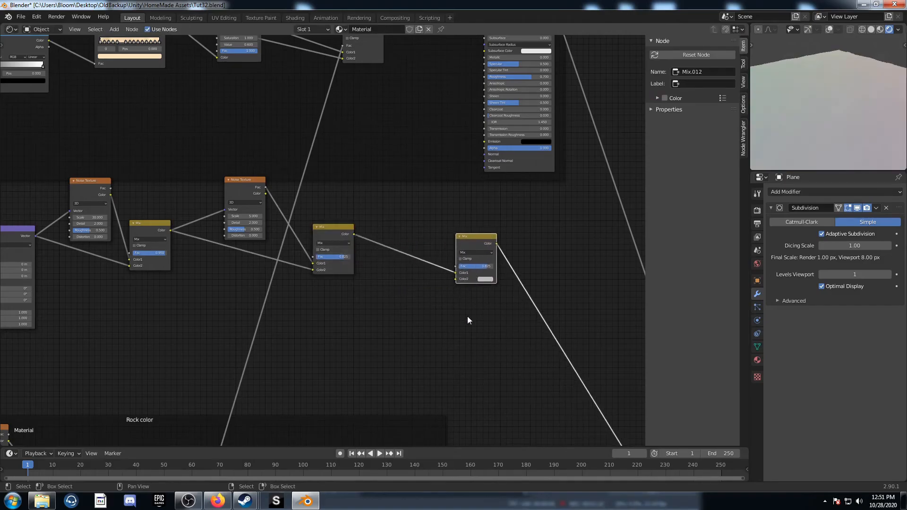
- Connect the Crack exclusion Color Ramp to the Fac of the newly duplicated MixRGB node
scroll(467, 316, "down", 3)
scroll(359, 326, "down", 2)
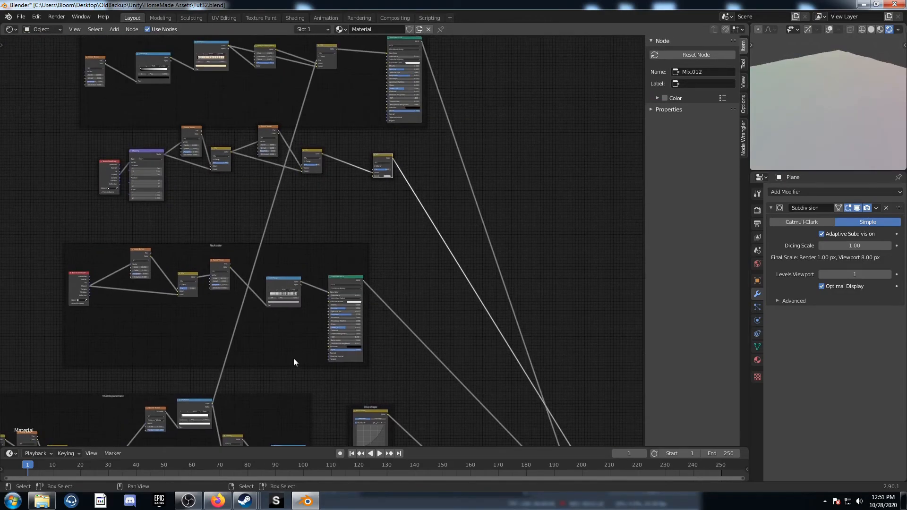
left_click(211, 404)
scroll(282, 392, "down", 1)
middle_click_drag(282, 392, 278, 295)
scroll(273, 370, "down", 2)
middle_click_drag(315, 371, 255, 381)
left_click_drag(256, 381, 281, 153)
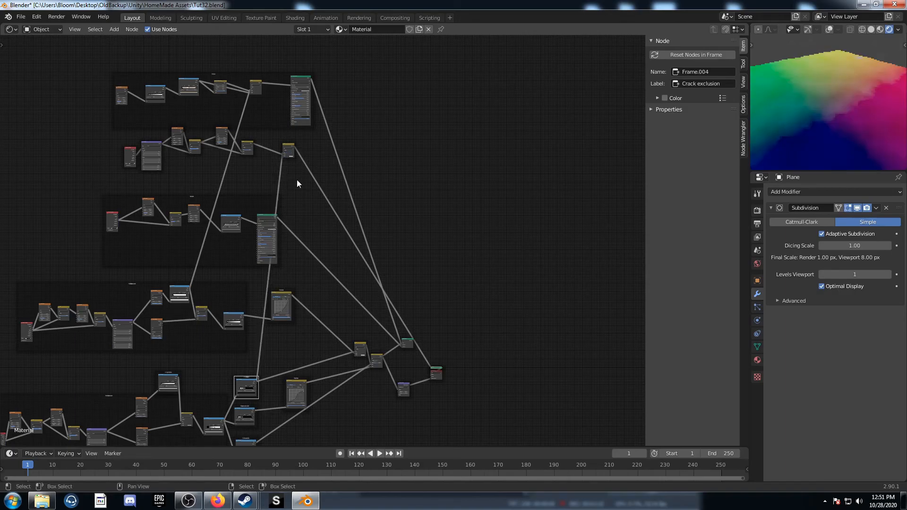
scroll(298, 181, "up", 3)
middle_click_drag(298, 181, 288, 339)
scroll(245, 231, "up", 8)
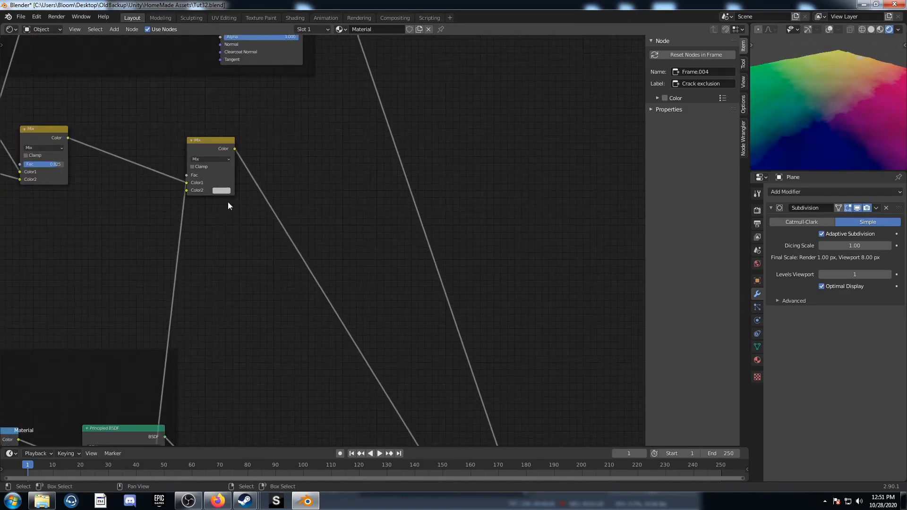
- Preview the MixRGB node driven by the Crack exclusion mask and examine it on the plane
middle_click_drag(197, 218, 367, 269)
scroll(346, 263, "up", 5)
left_click(423, 179)
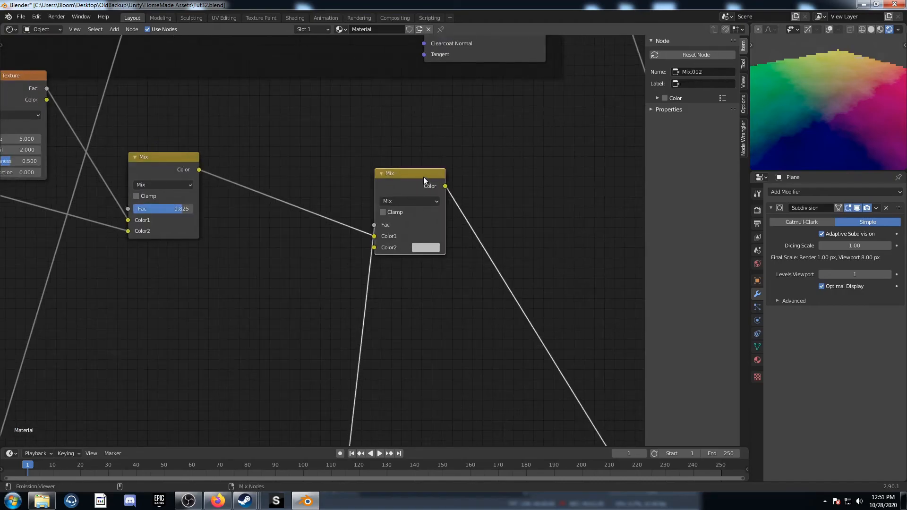
scroll(453, 293, "down", 2)
middle_click_drag(465, 324, 327, 245)
scroll(289, 214, "down", 1)
middle_click_drag(289, 215, 355, 384)
mouse_move(813, 126)
middle_mouse_down()
mouse_move(842, 129)
mouse_move(822, 138)
middle_mouse_up()
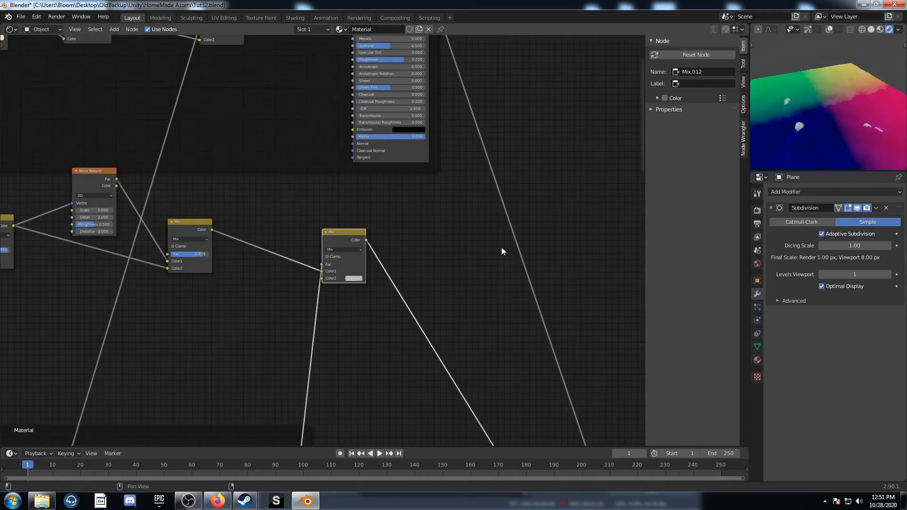
- Move the crack-masked MixRGB node closer to the second MixRGB and add a Bump node after it
scroll(322, 246, "up", 4)
middle_click_drag(360, 242, 232, 329)
scroll(231, 330, "down", 2)
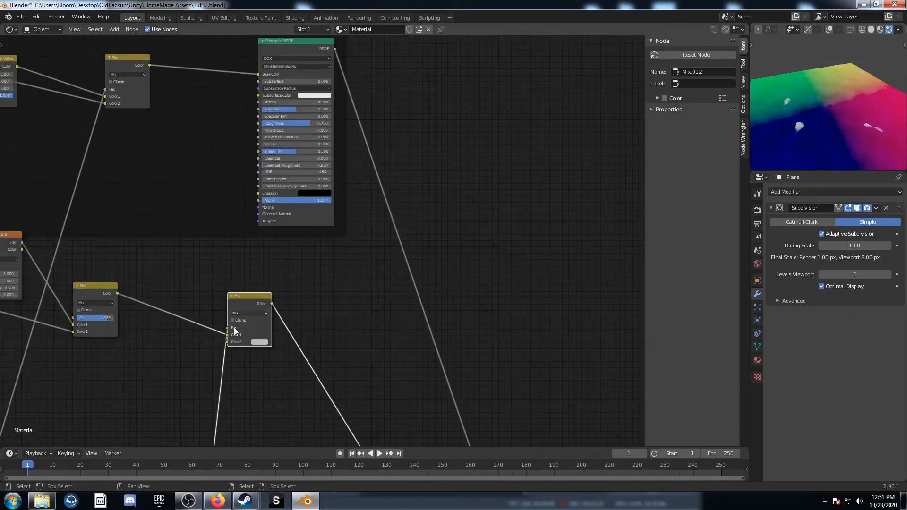
left_click_drag(257, 304, 202, 287)
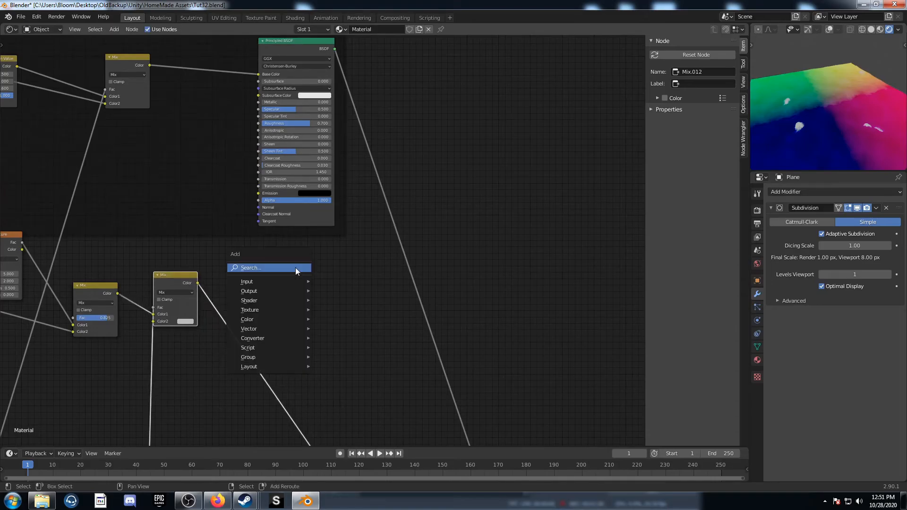
key("shift+a")
type("bump")
key("Return")
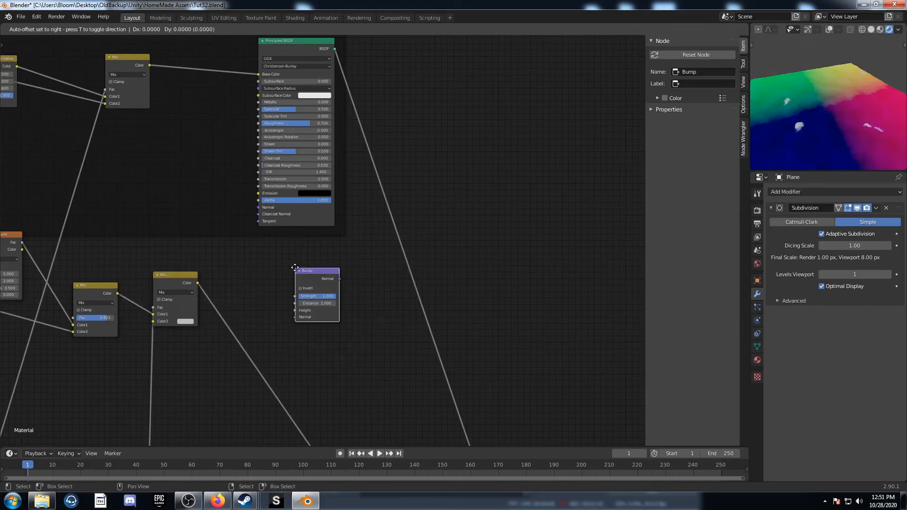
left_click(238, 268)
- Feed the crack-masked MixRGB's Color into the Bump node's Height and set its Strength to 0.3
left_click_drag(198, 283, 237, 310)
double_click(258, 296)
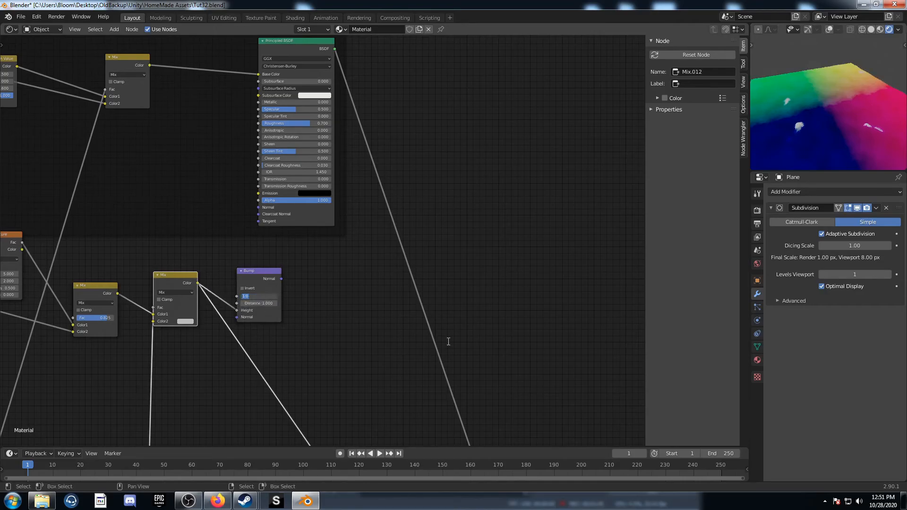
type("0.3")
key("Tab")
key("Return")
- Connect the Bump node's Normal output to the mud Principled BSDF's Normal input and preview the final Mix Shader
left_click_drag(283, 278, 255, 202)
left_click_drag(282, 277, 258, 208)
scroll(307, 264, "down", 2)
scroll(316, 279, "down", 6)
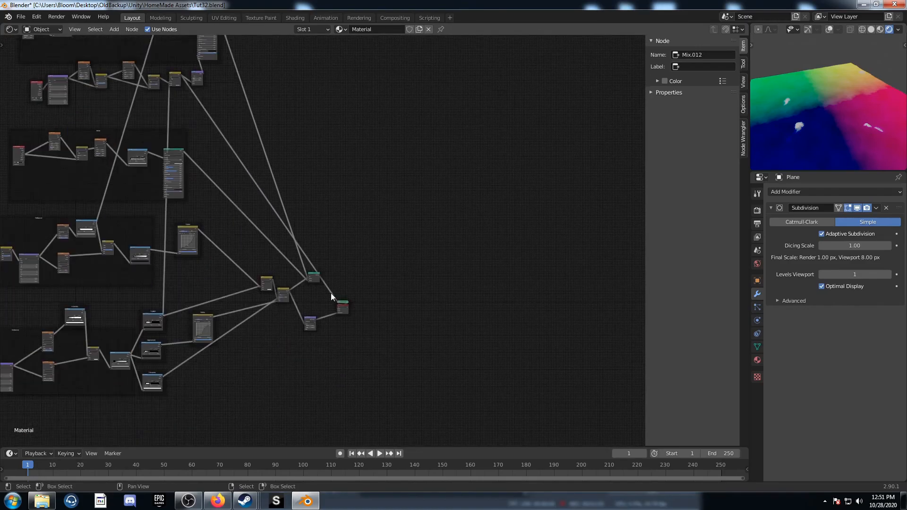
left_click(313, 276, "ctrl+shift")
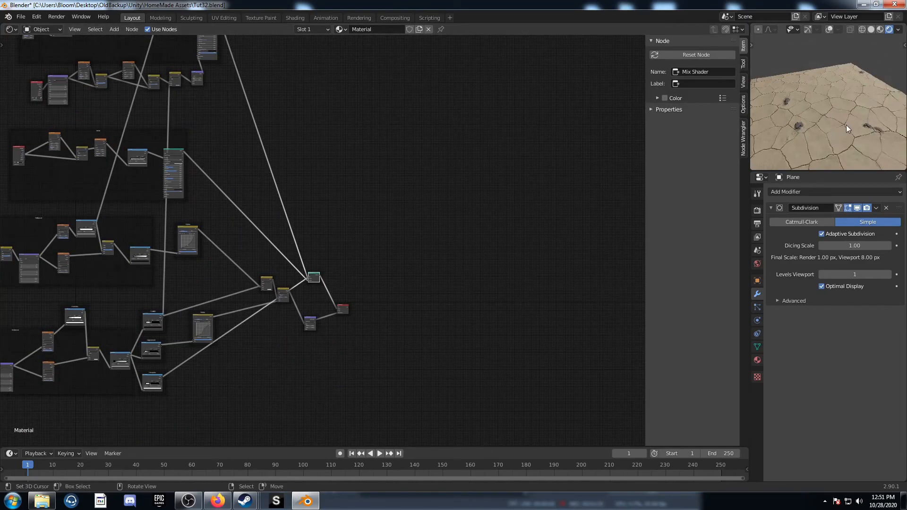
scroll(802, 144, "up", 3)
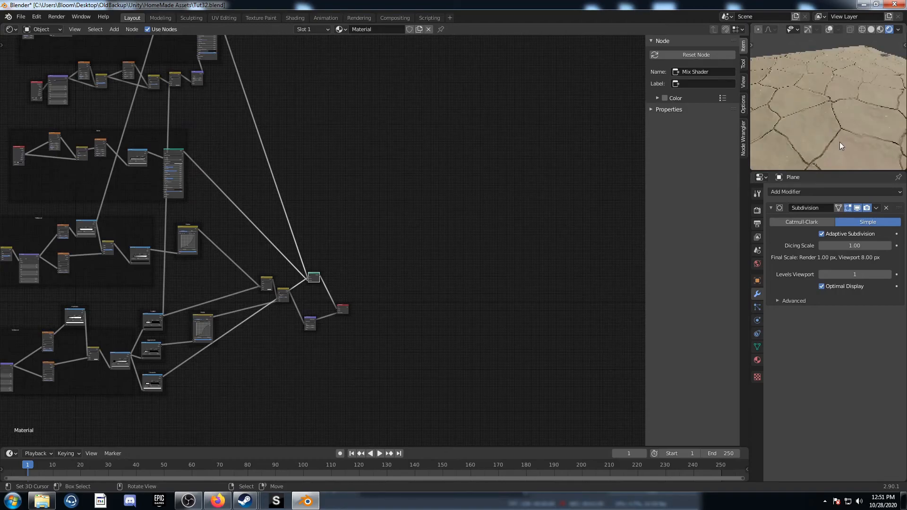
scroll(182, 155, "down", 4)
- Group the nodes from the new Texture Coordinate through the second MixRGB into a frame labelled "Mud bump"
middle_click_drag(143, 148, 269, 191)
scroll(312, 331, "up", 4)
scroll(260, 238, "up", 4)
scroll(260, 242, "up", 2)
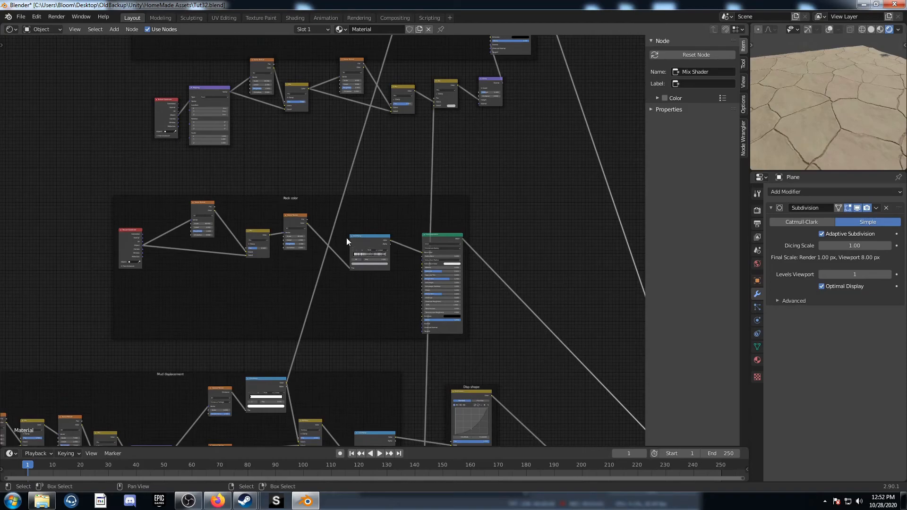
middle_click_drag(366, 303, 367, 244)
middle_click_drag(354, 283, 356, 372)
scroll(346, 358, "down", 4)
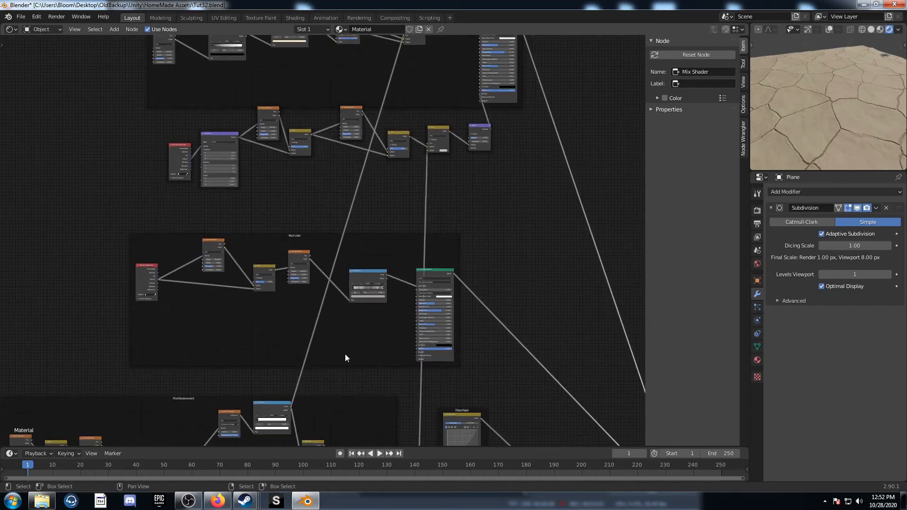
scroll(302, 274, "up", 3)
scroll(270, 214, "up", 2)
left_click_drag(125, 260, 413, 160)
key("ctrl+j")
left_click(704, 67)
type("Mud bump")
key("Return")
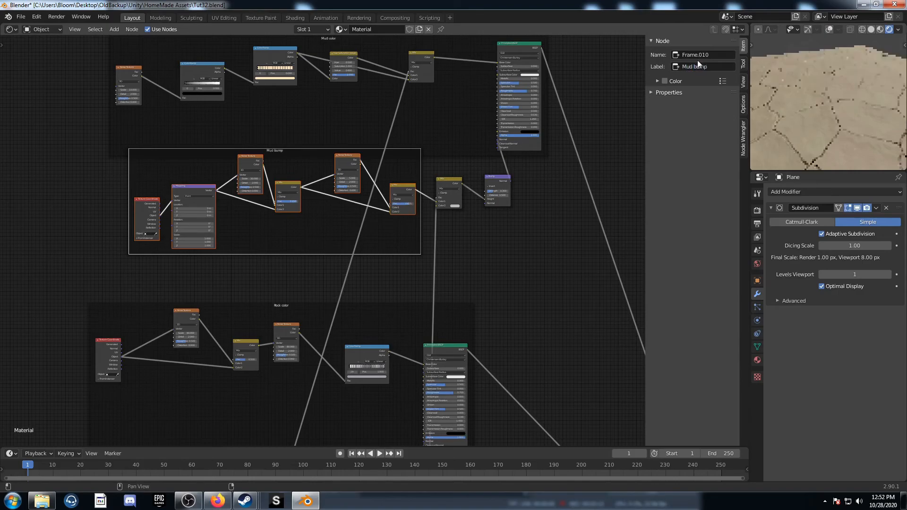
scroll(434, 261, "down", 2)
left_click_drag(293, 235, 270, 254)
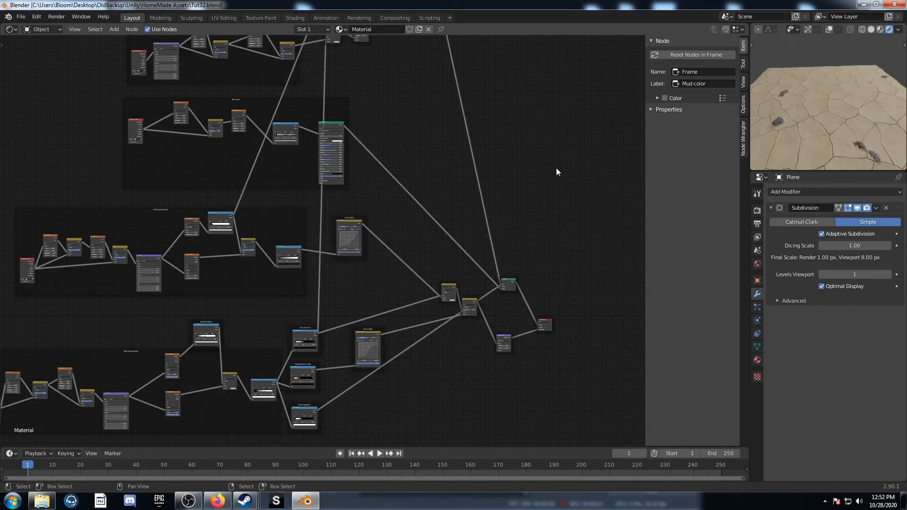
- Give the world Color an Environment Texture and load kloofendal_48d_partly_cloudy_4k.hdr from the HDRIHaven folder
key("n")
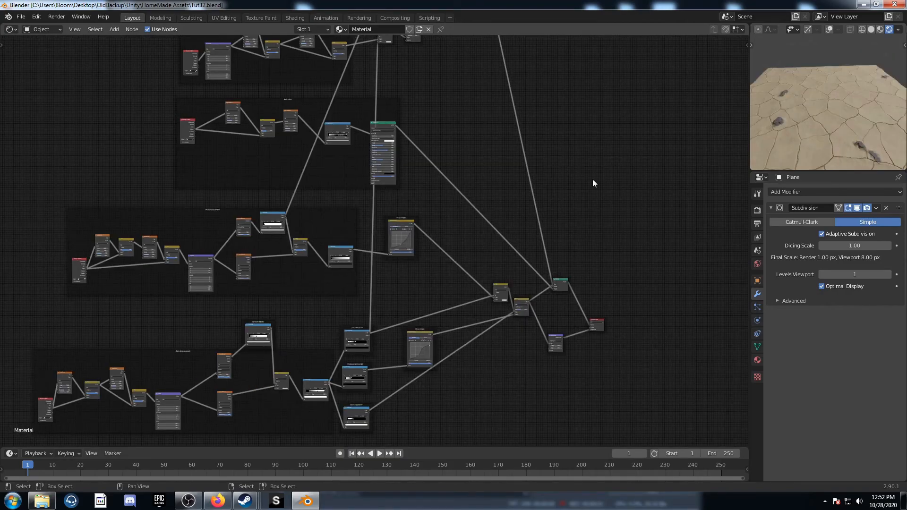
left_click(757, 264)
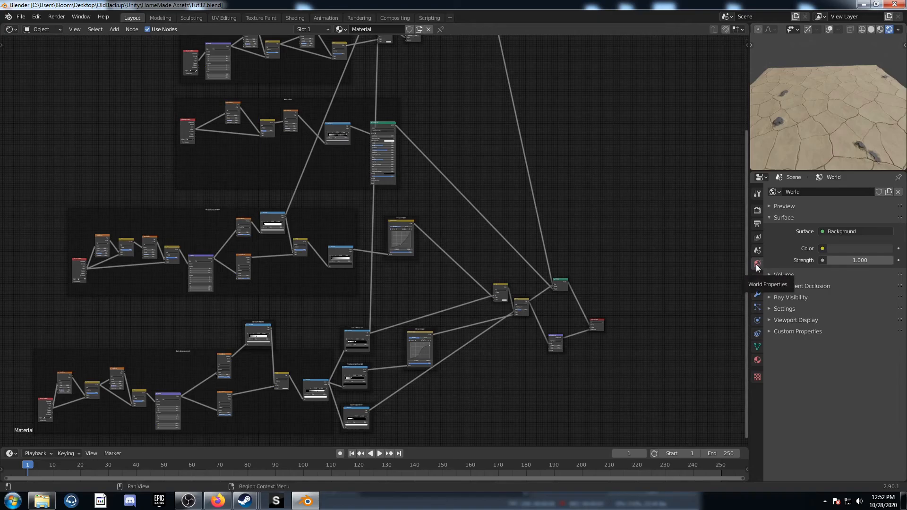
left_click(821, 248)
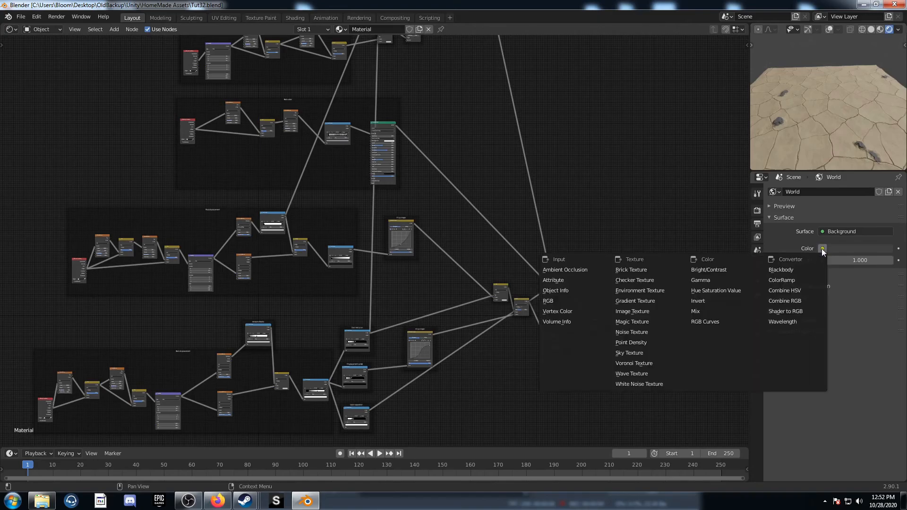
left_click(660, 290)
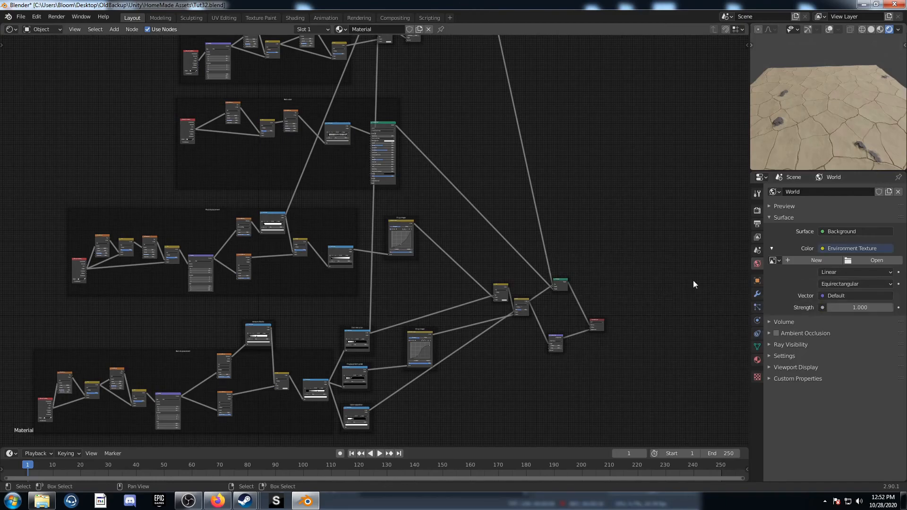
left_click(875, 258)
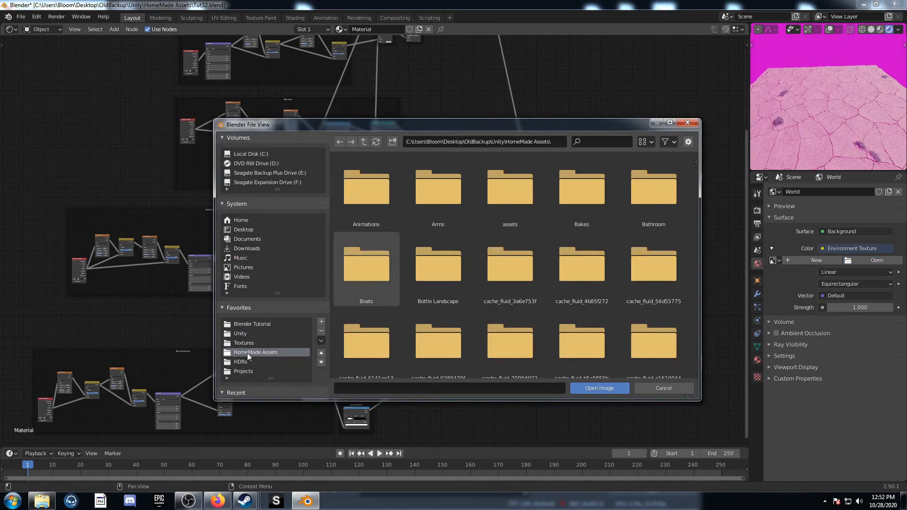
left_click(243, 361)
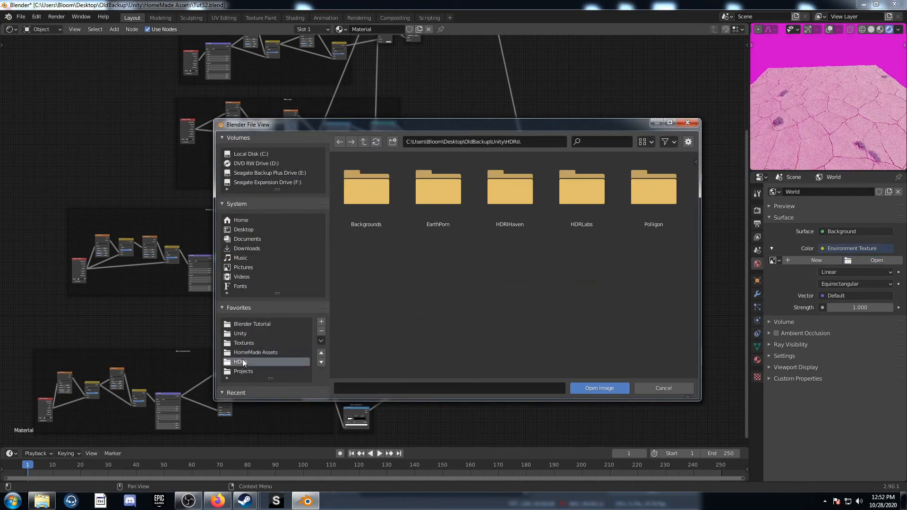
left_click(508, 208)
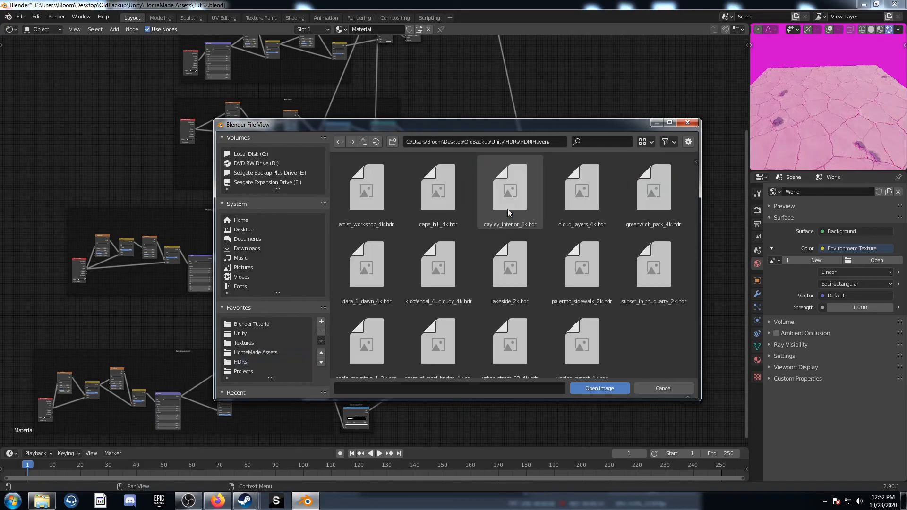
double_click(437, 262)
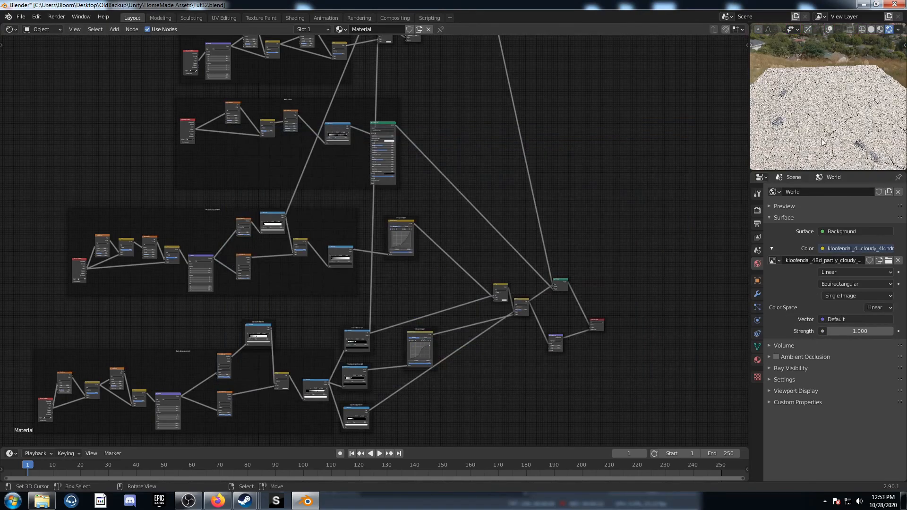
- Disable Camera in the world's Ray Visibility so the HDR background is hidden from view
left_click(768, 368)
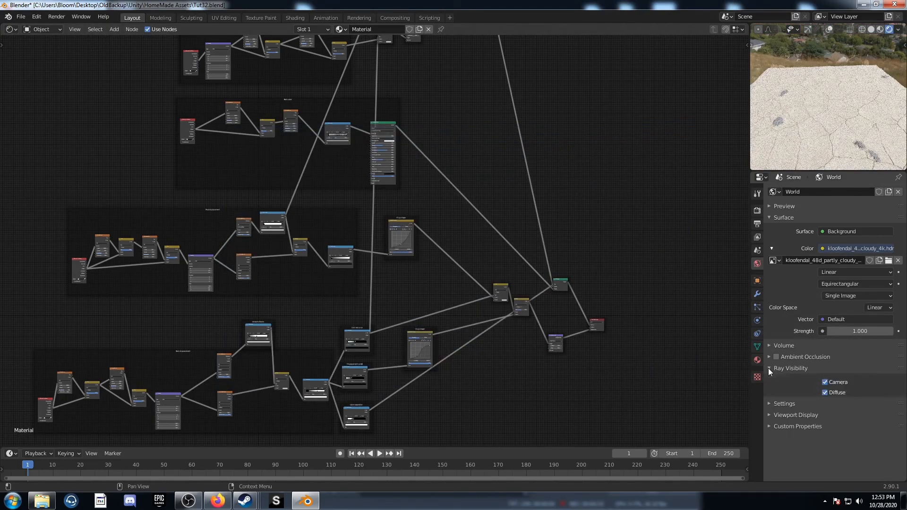
left_click(824, 382)
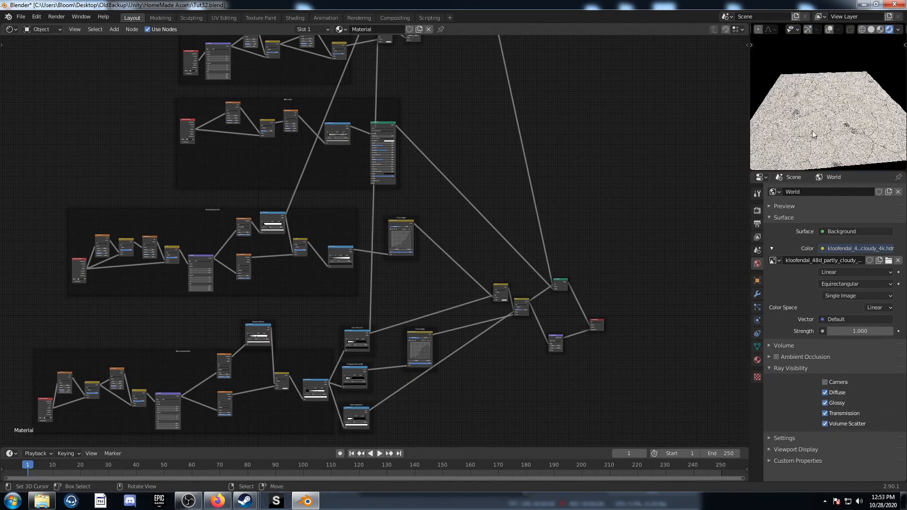
middle_click_drag(813, 139, 814, 127)
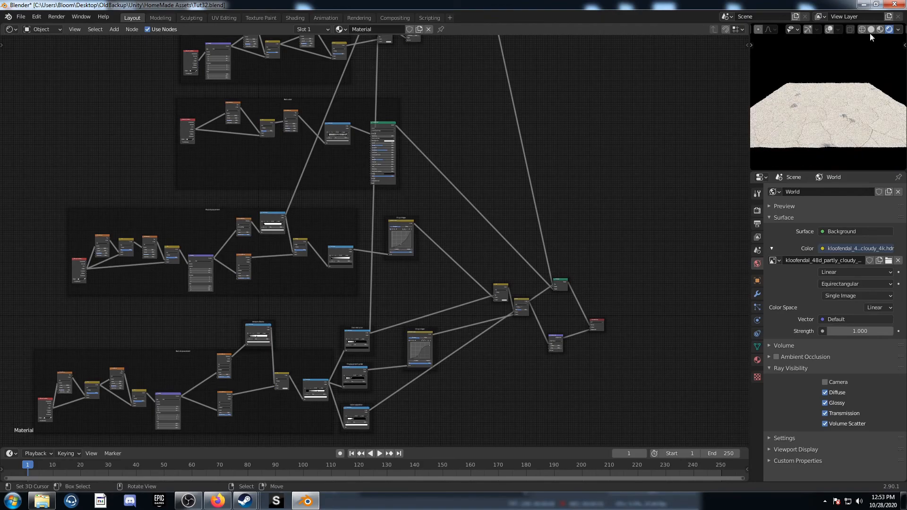
- Show the viewport gizmos and overlays, switch to Solid shading and delete the scene's light object
left_click(807, 30)
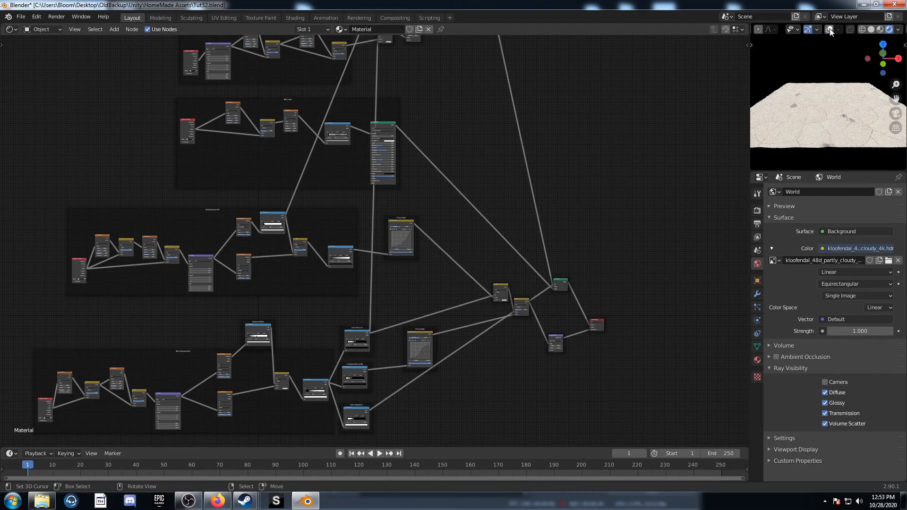
left_click(830, 30)
scroll(822, 100, "down", 4)
key("z")
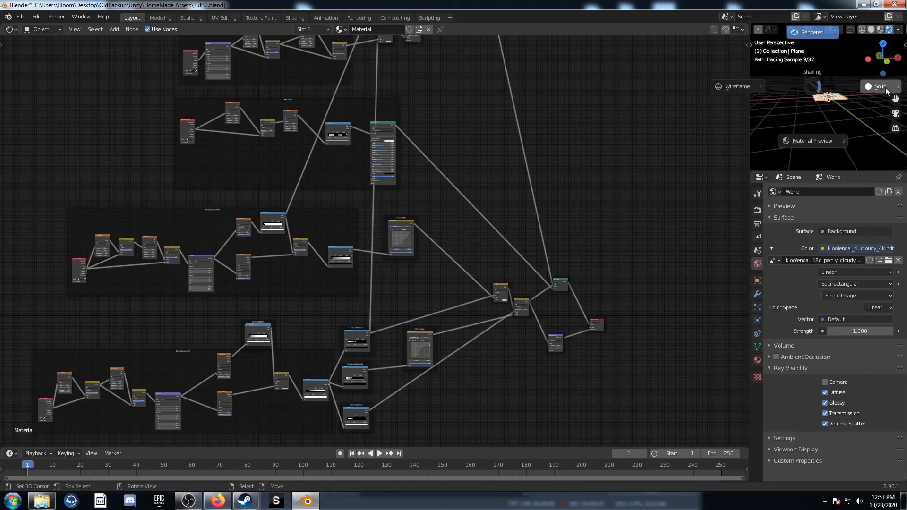
left_click(872, 89)
key("Delete")
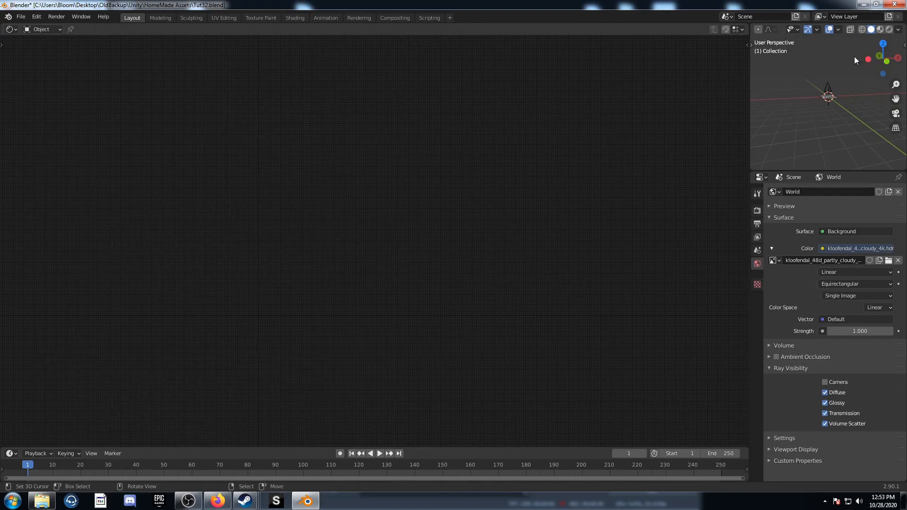
- Hide the viewport overlays and gizmos, select the plane and return to Rendered shading
left_click(829, 29)
left_click(807, 30)
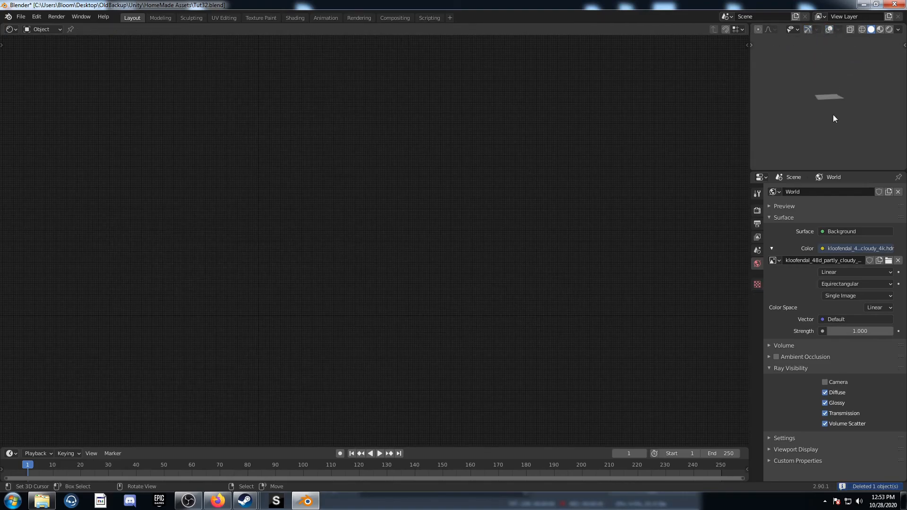
left_click(832, 94)
scroll(826, 116, "up", 5)
key("z")
left_click(820, 58)
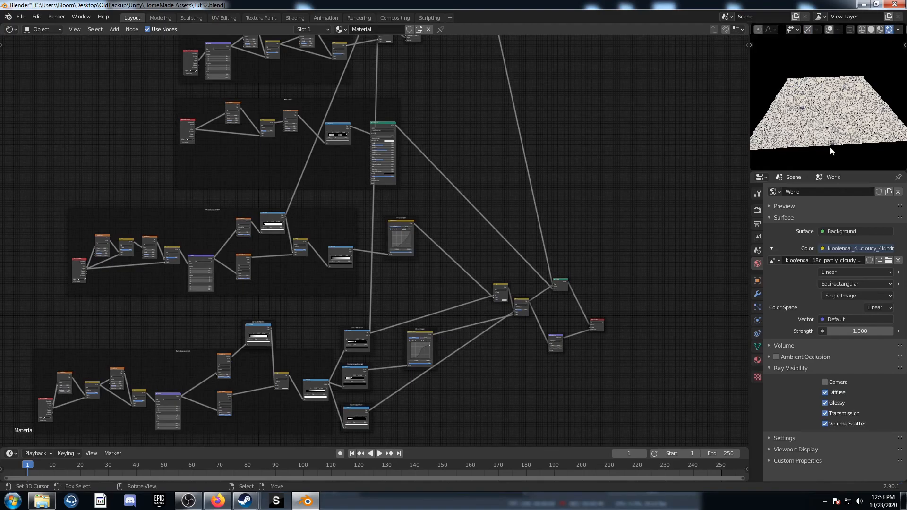
scroll(830, 140, "up", 2)
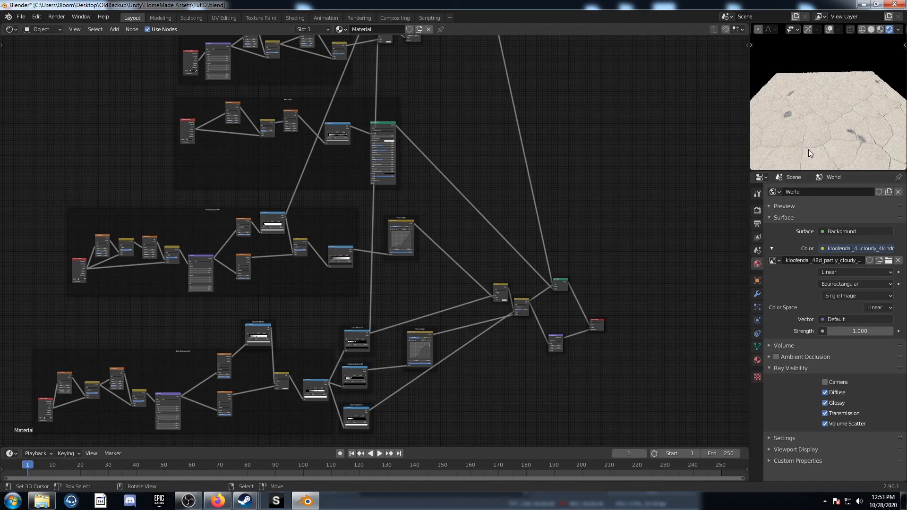
scroll(543, 296, "down", 2)
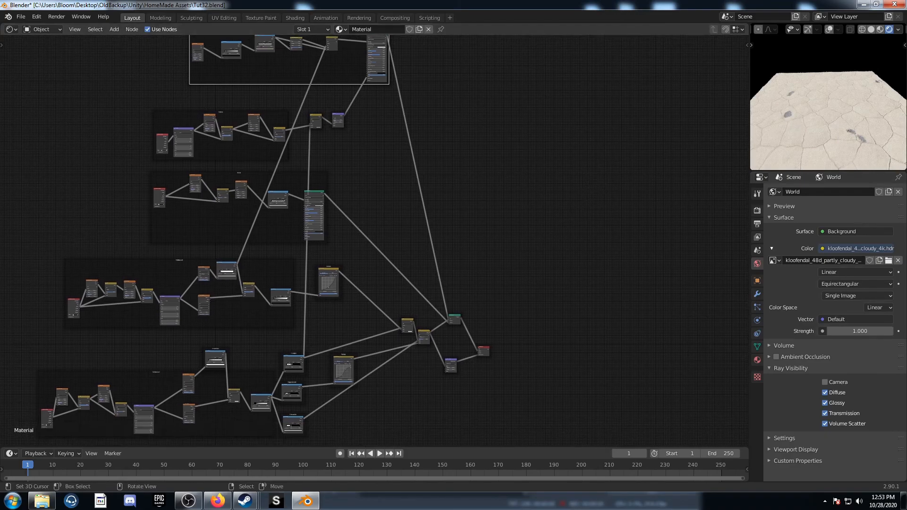
scroll(812, 165, "down", 2)
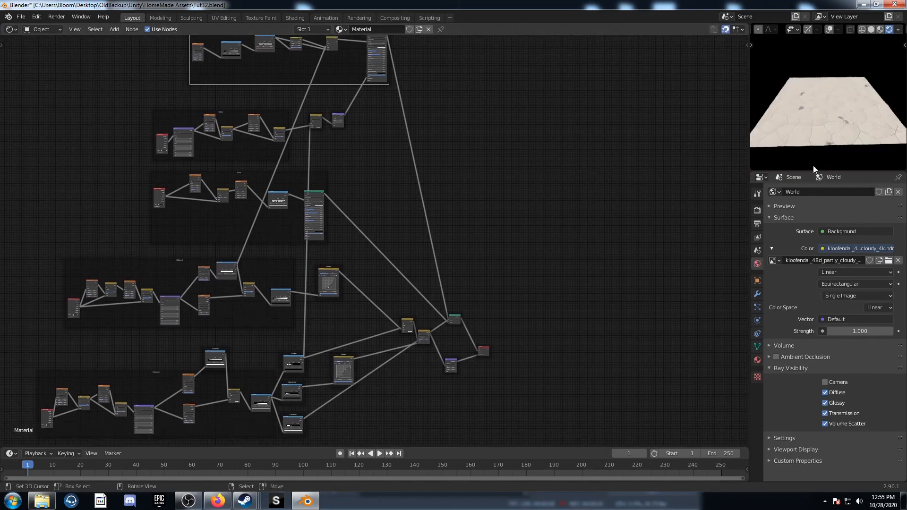
- Show the viewport overlays and gizmos and scale up the plane's mesh to more than 1.8 times its size in Edit Mode
left_click(827, 29)
left_click(808, 29)
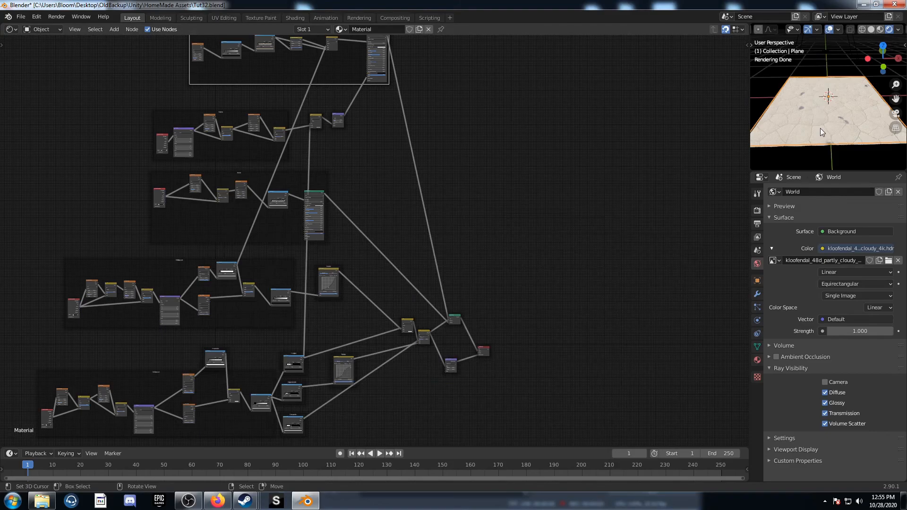
scroll(820, 128, "down", 1)
key("Tab")
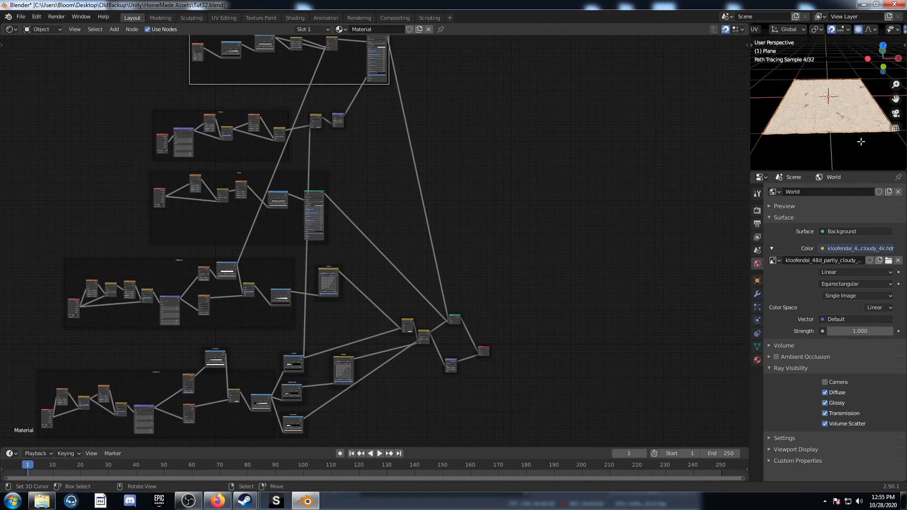
key("s")
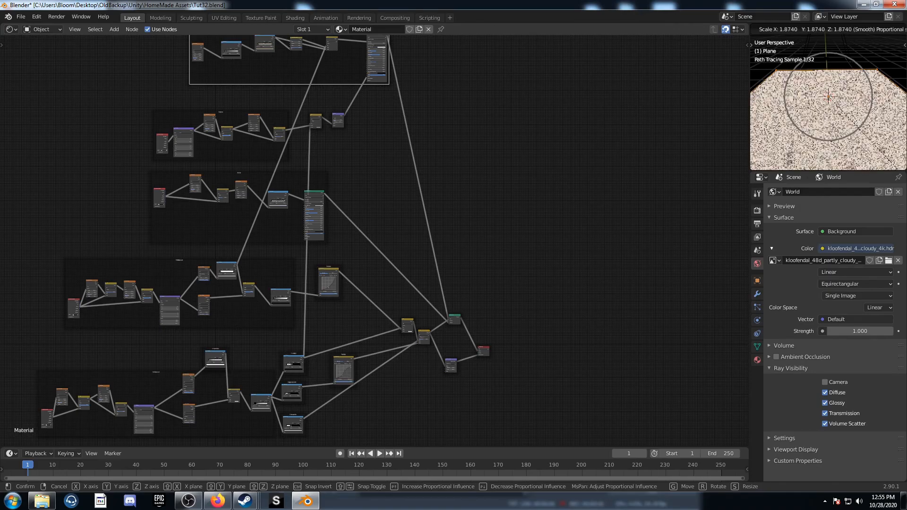
left_click(802, 24)
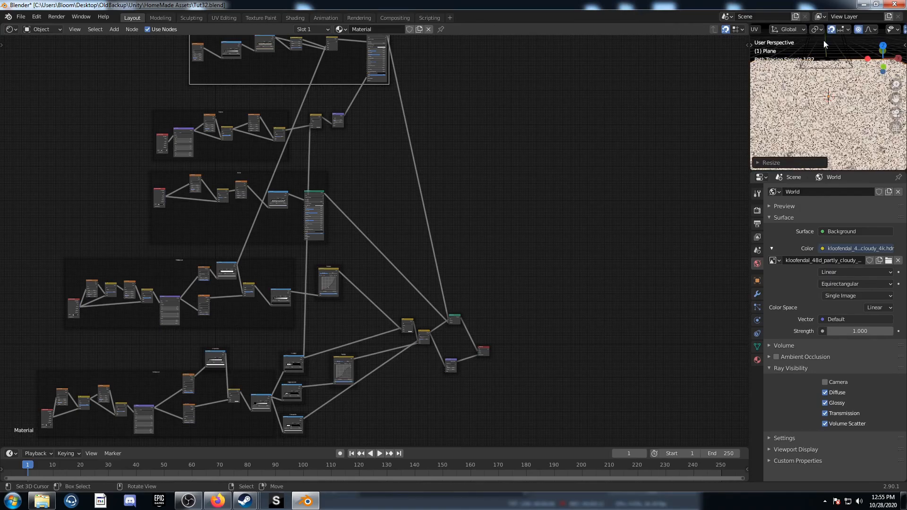
key("Tab")
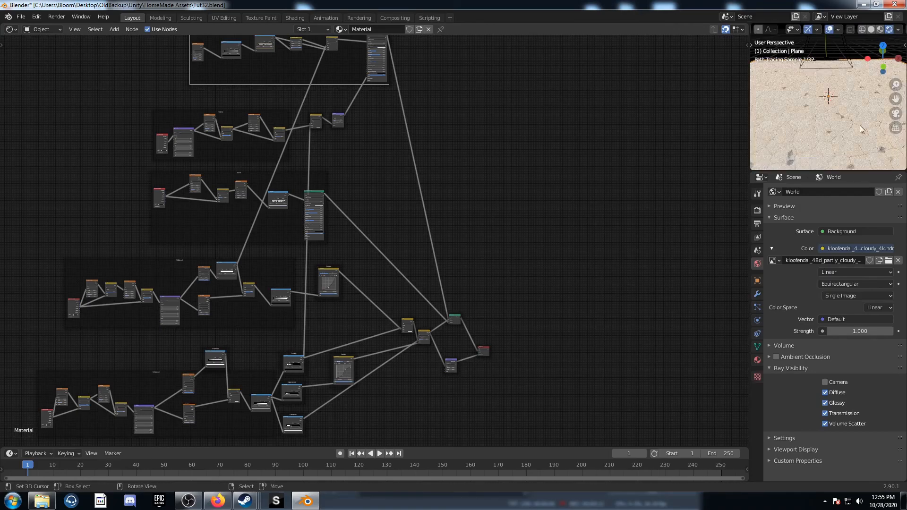
- Hide the viewport gizmos and overlays for a clean close view of the enlarged mud surface
middle_click_drag(860, 126, 860, 141)
scroll(860, 140, "up", 2)
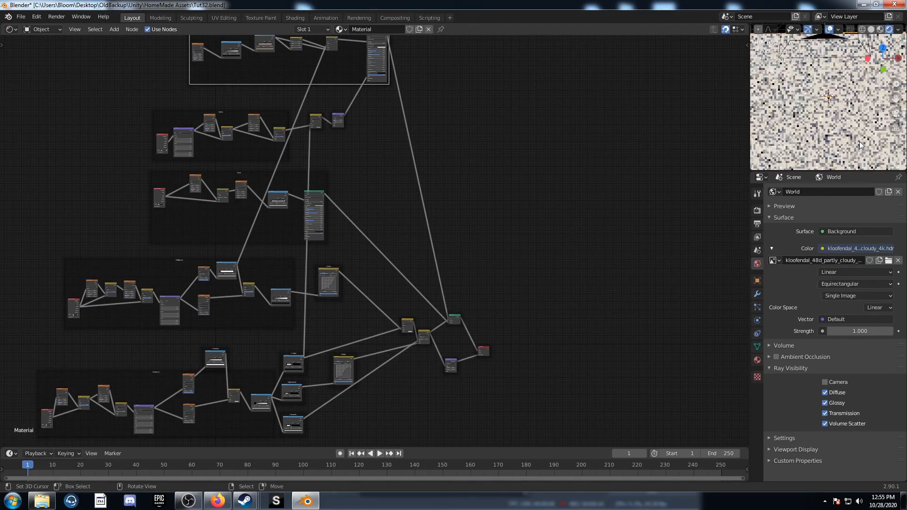
left_click(807, 29)
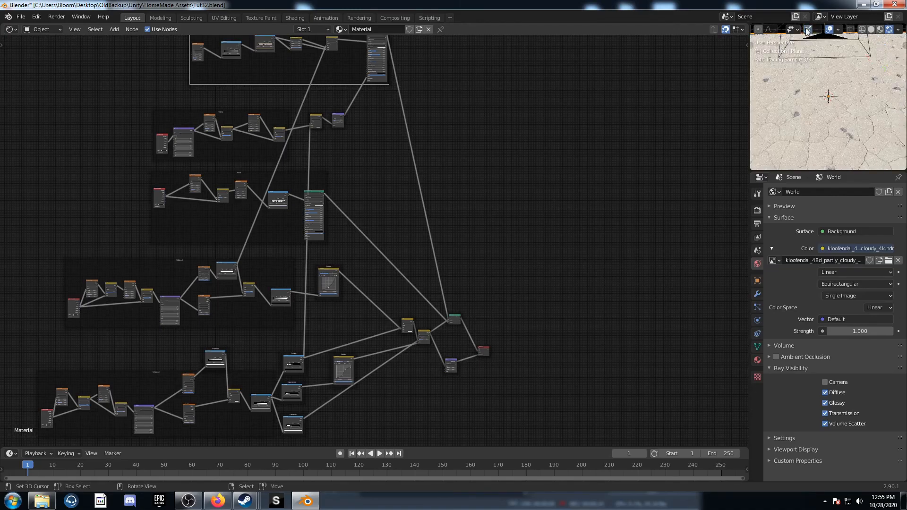
left_click(829, 30)
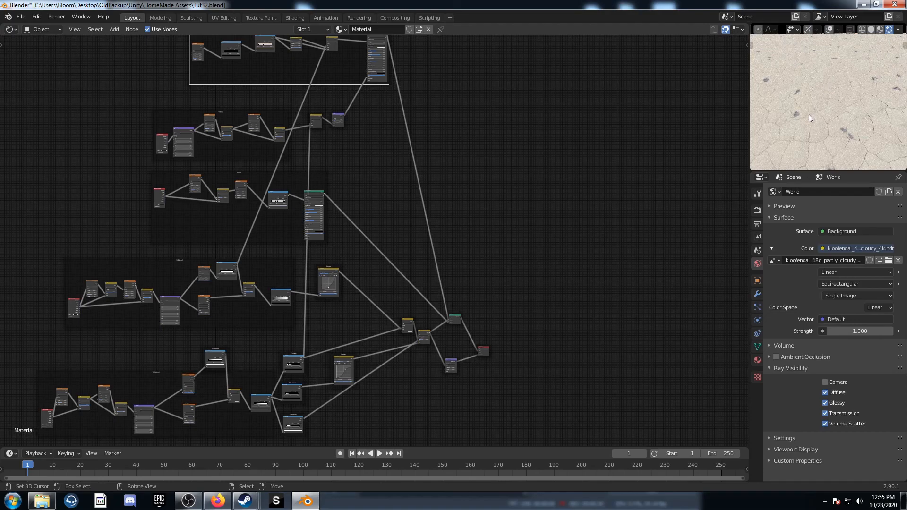